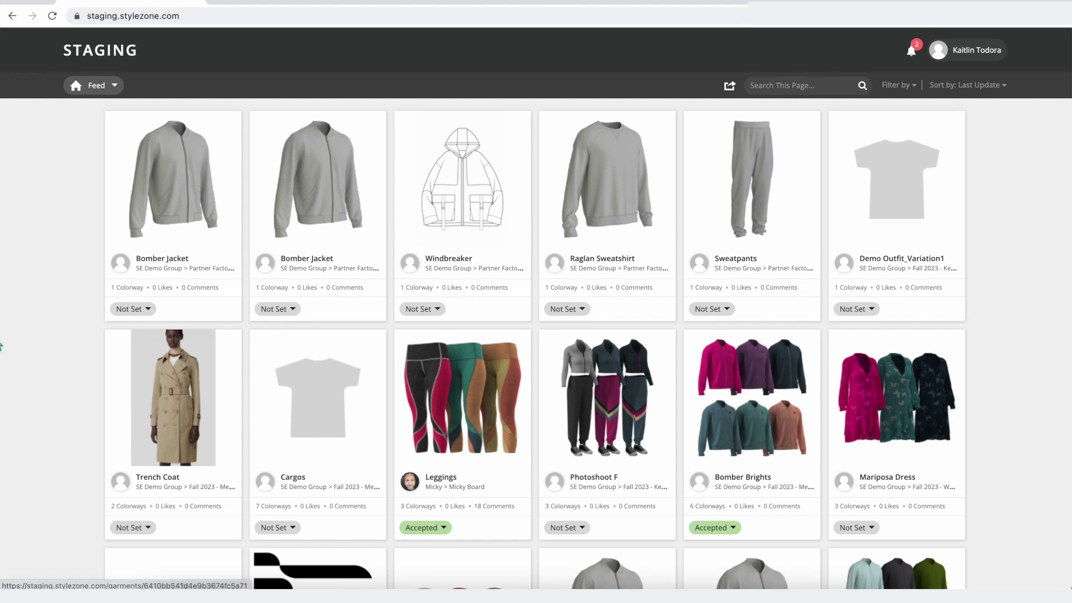
Step: Scroll through the Staging feed of garment cards and bring up the Feed navigation menu
scroll(21, 423, down, 5)
scroll(21, 422, up, 5)
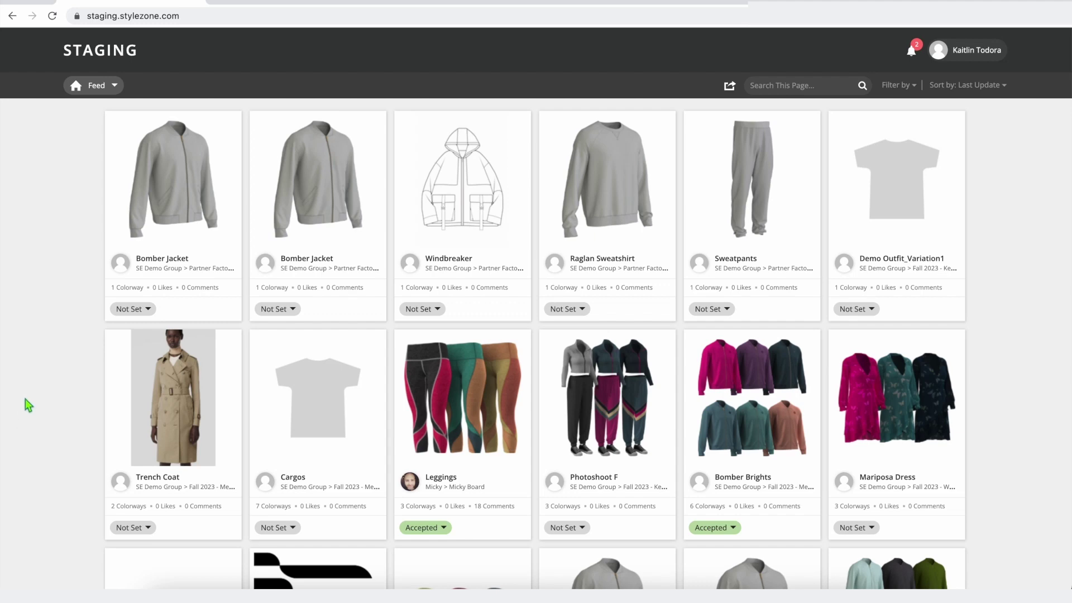
click(110, 88)
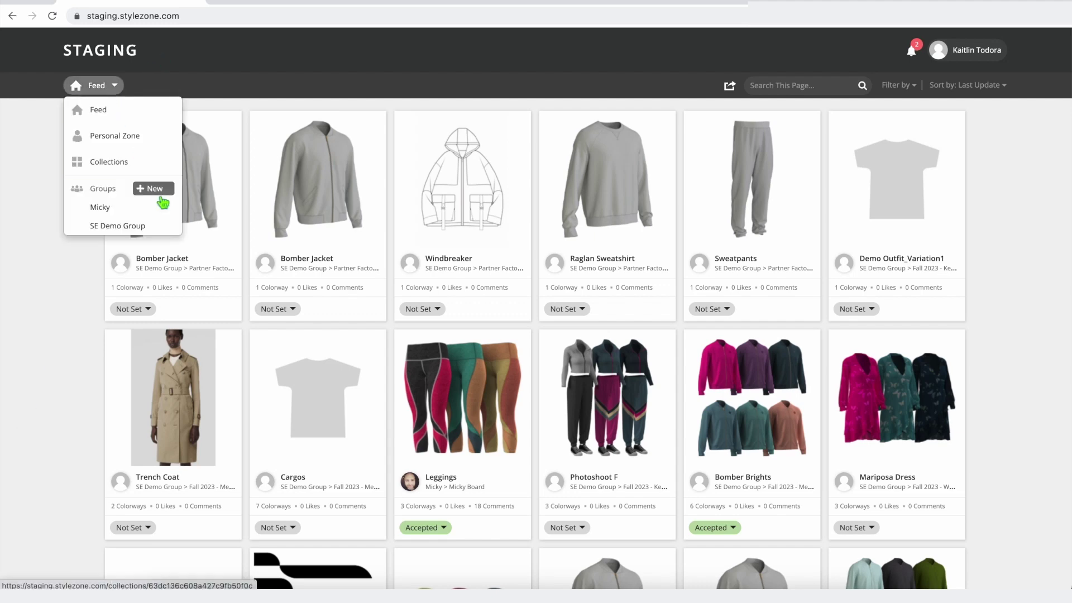
Step: Go to the SE Demo Group and browse its boards
click(98, 231)
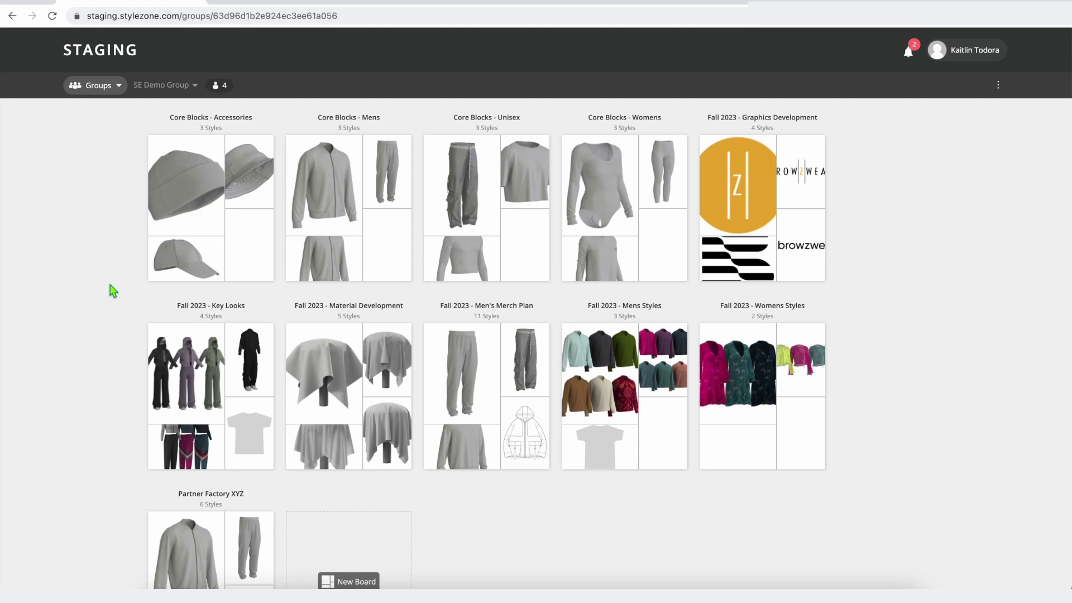
mouse_move(210, 286)
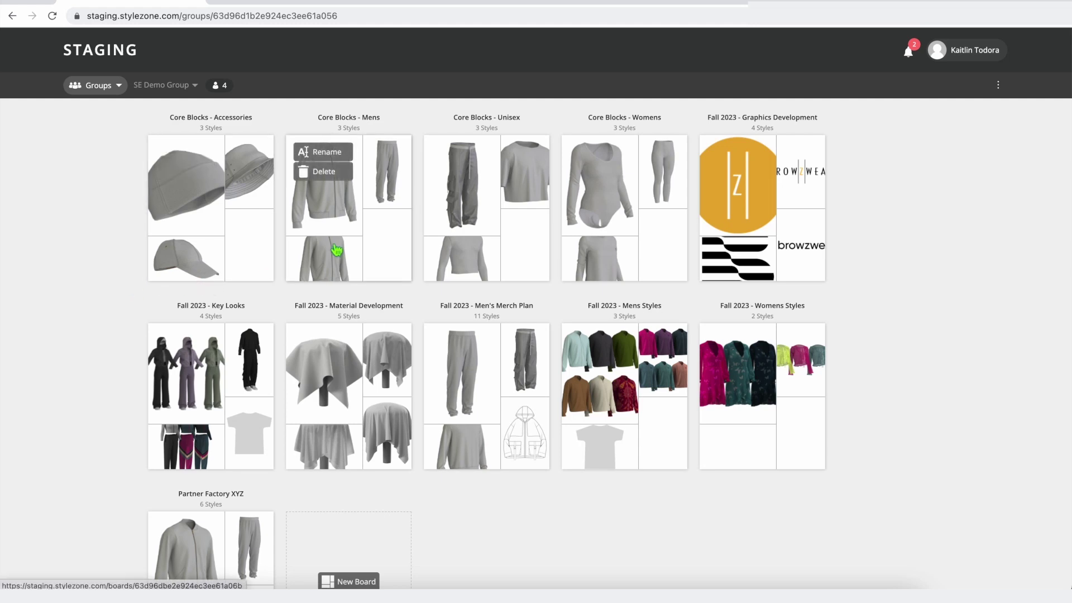
mouse_move(613, 246)
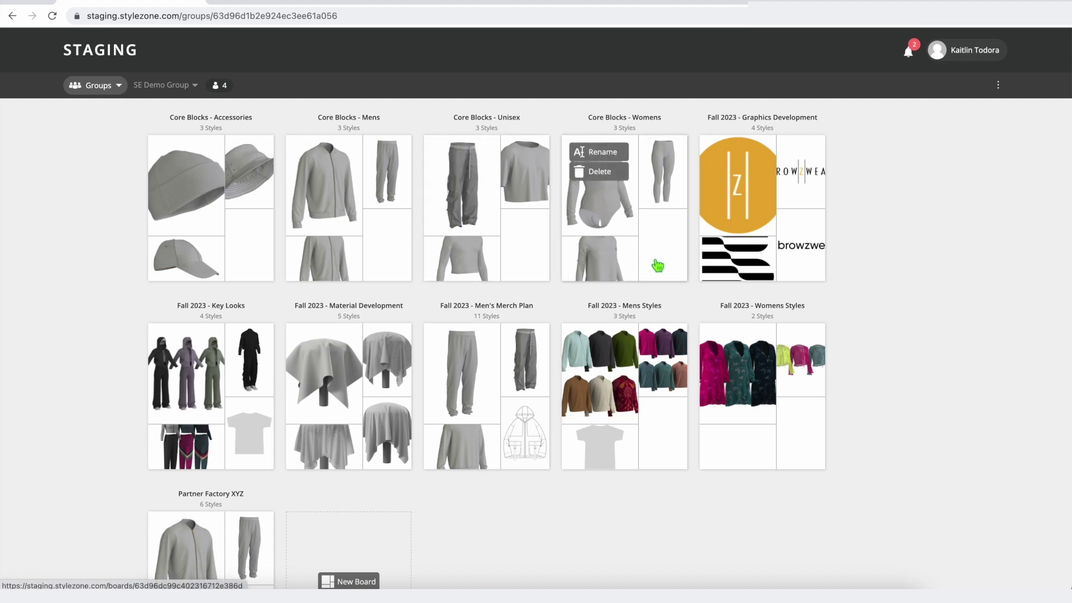
scroll(921, 342, down, 1)
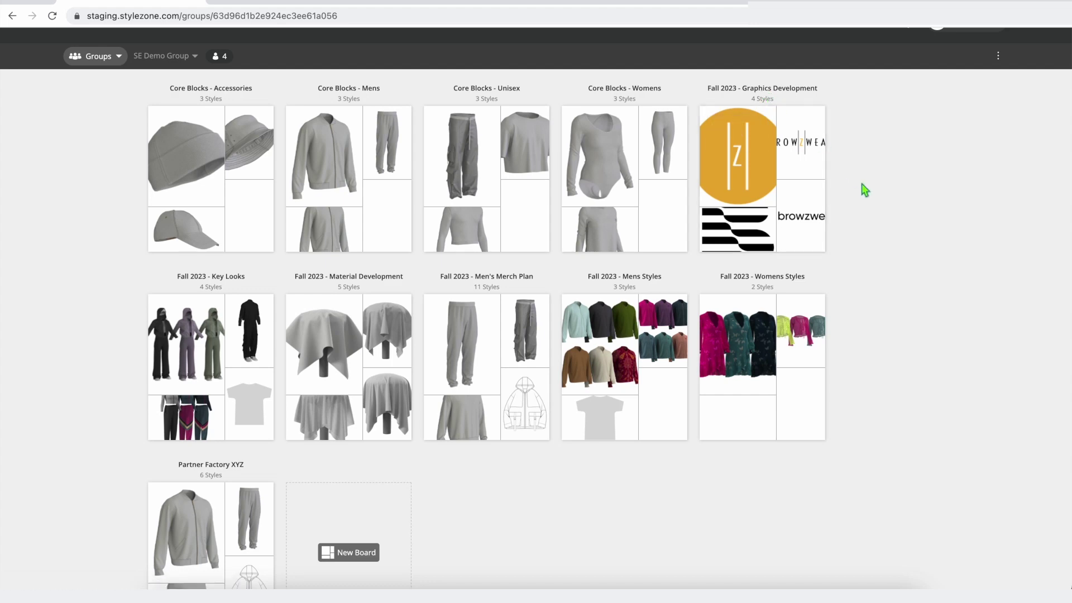
Step: Open the Fall 2023 - Graphics Development board, then return to the group's board list
click(787, 96)
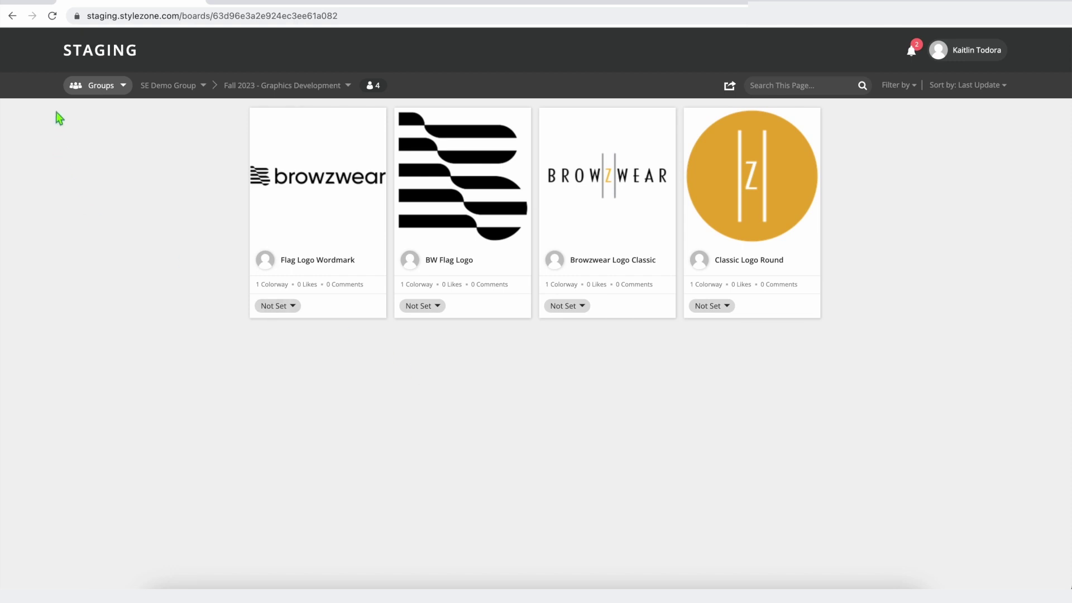
click(11, 17)
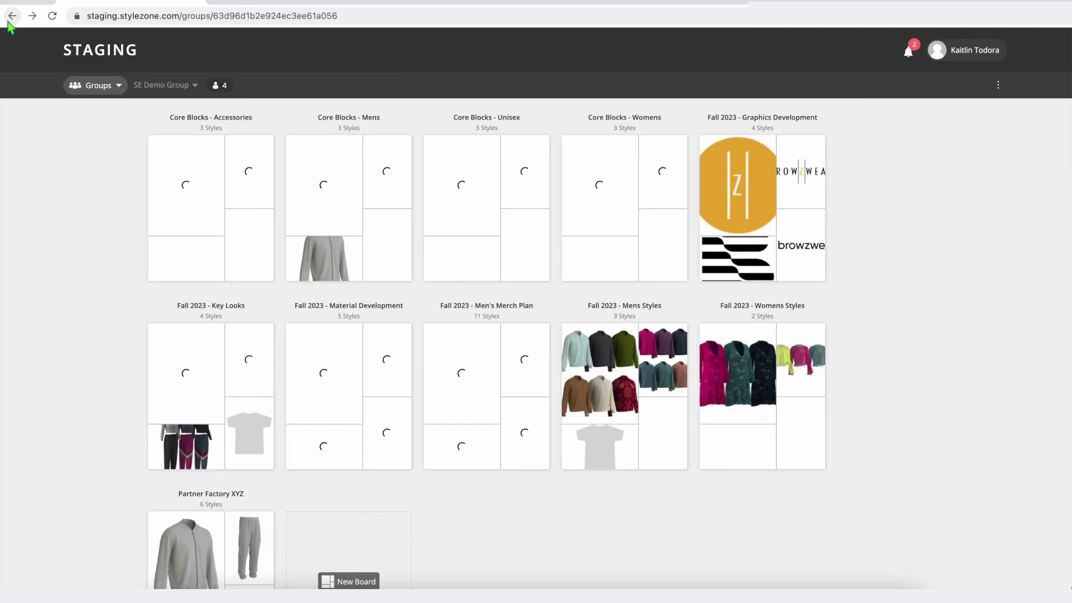
scroll(148, 335, down, 1)
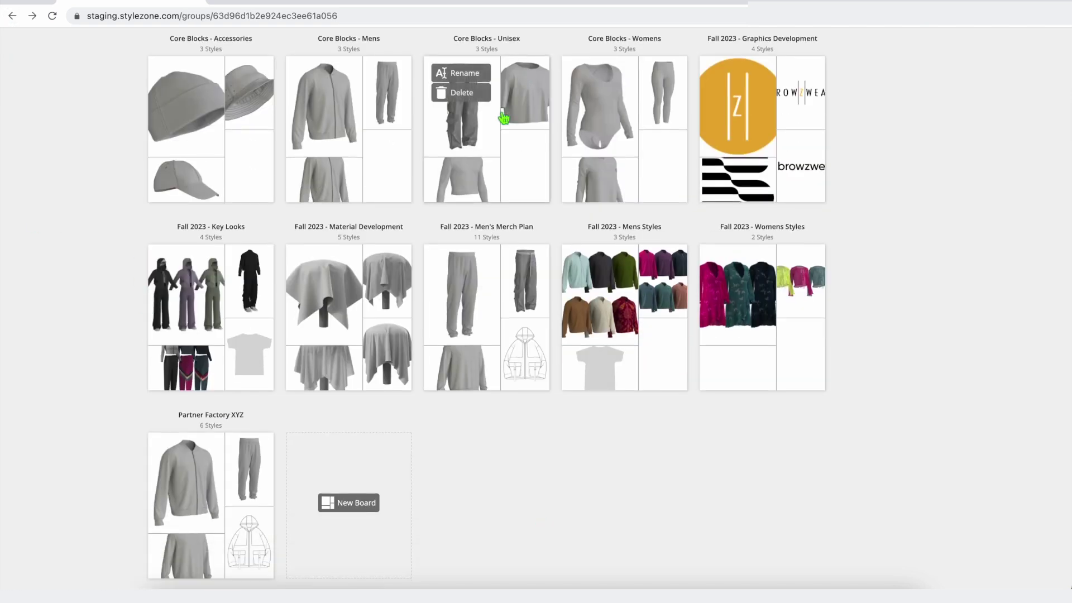
Step: Open the Fall 2023 - Men's Merch Plan board and its Accepted Bomber Jacket style
click(480, 233)
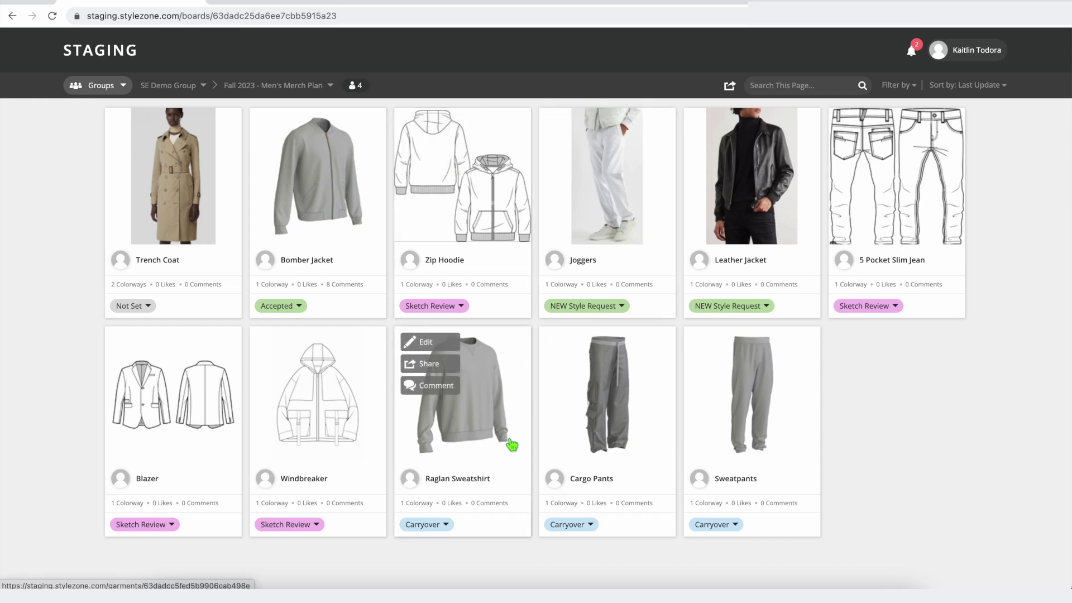
mouse_move(582, 443)
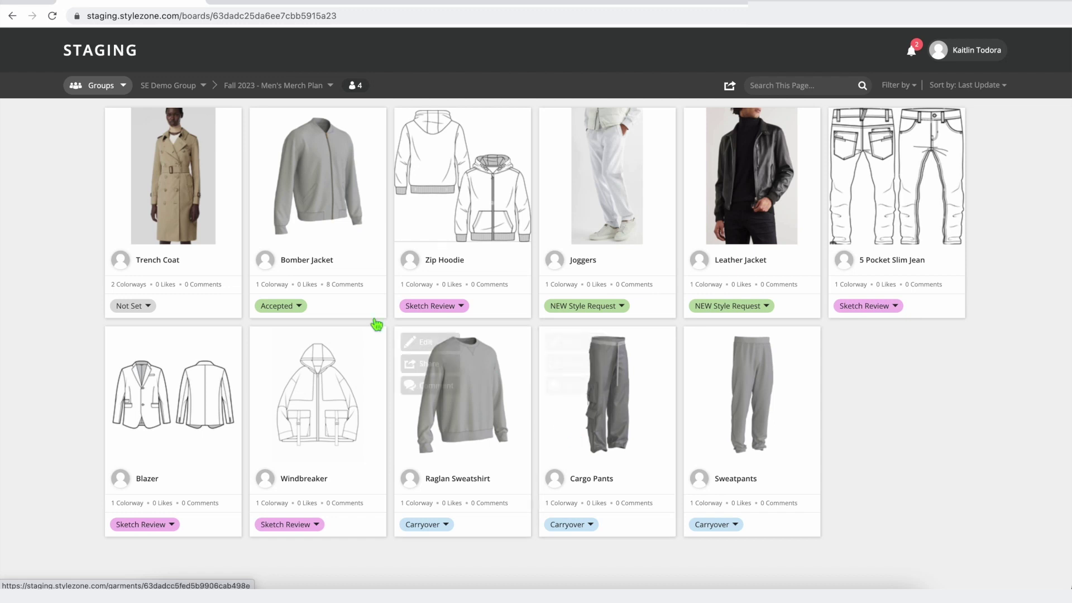
click(337, 206)
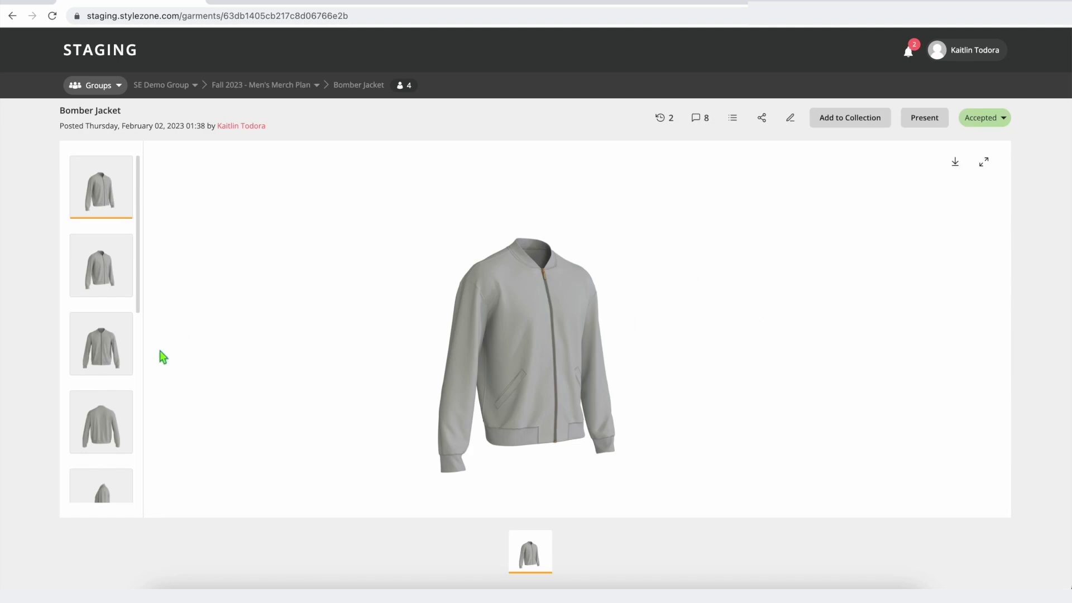
Step: View the Bomber Jacket's back, both side views, and the 360° turntable view
scroll(115, 367, down, 1)
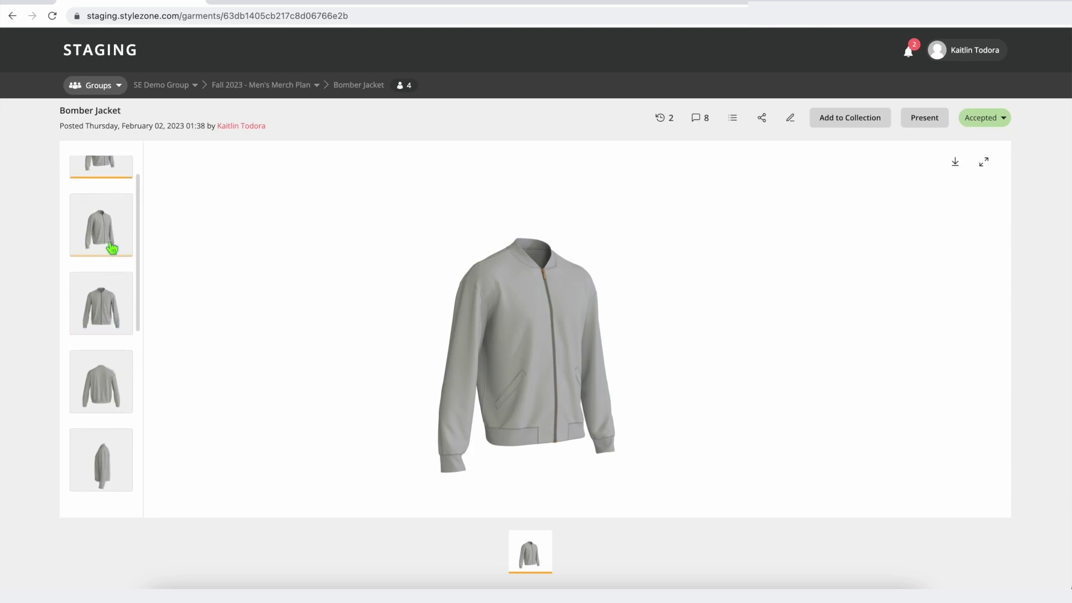
scroll(102, 403, down, 2)
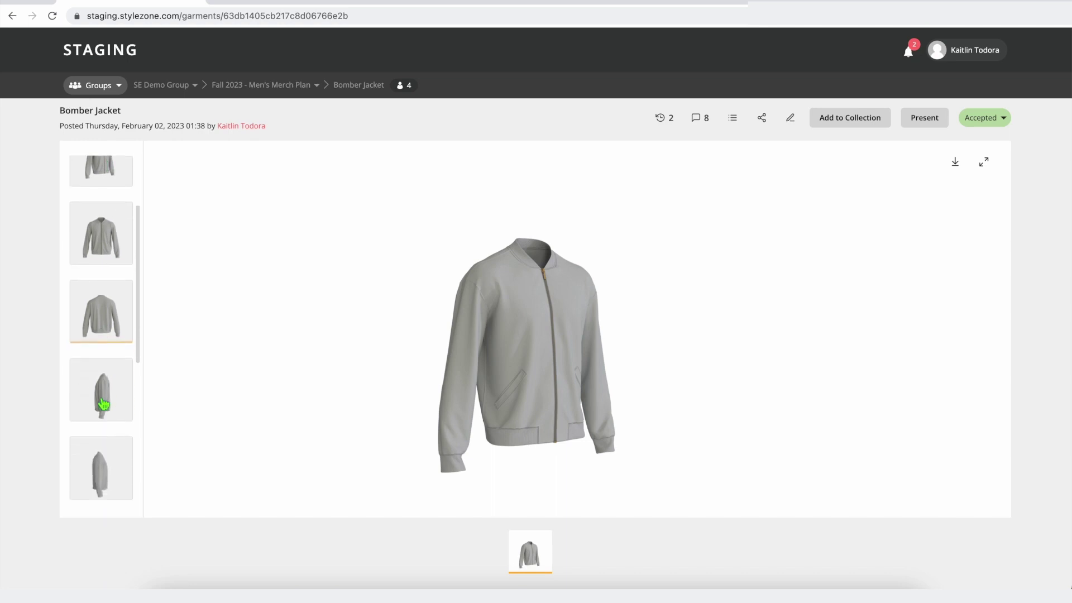
click(103, 315)
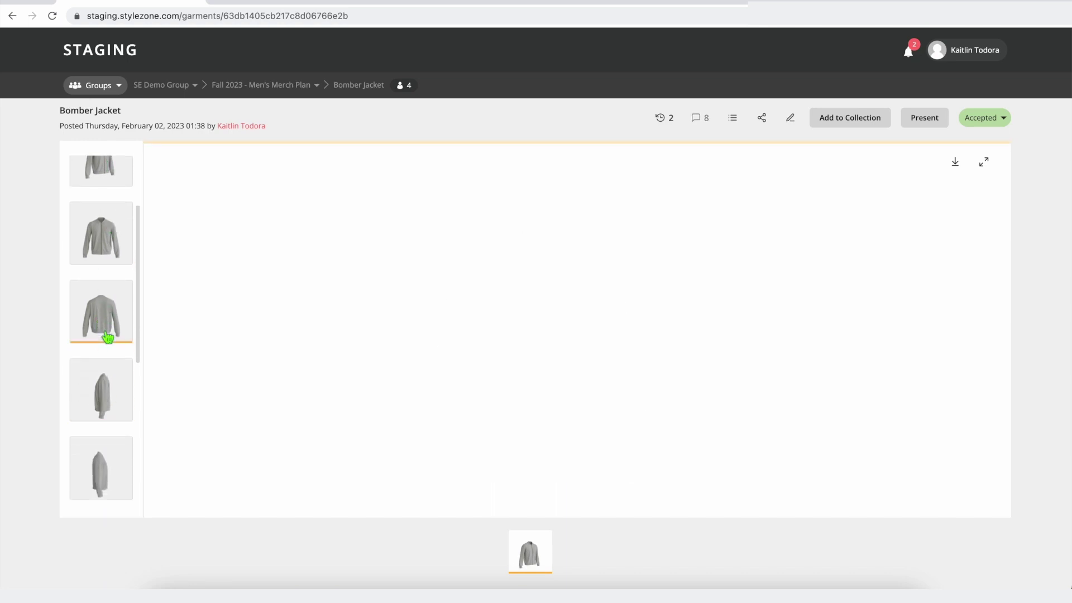
click(105, 385)
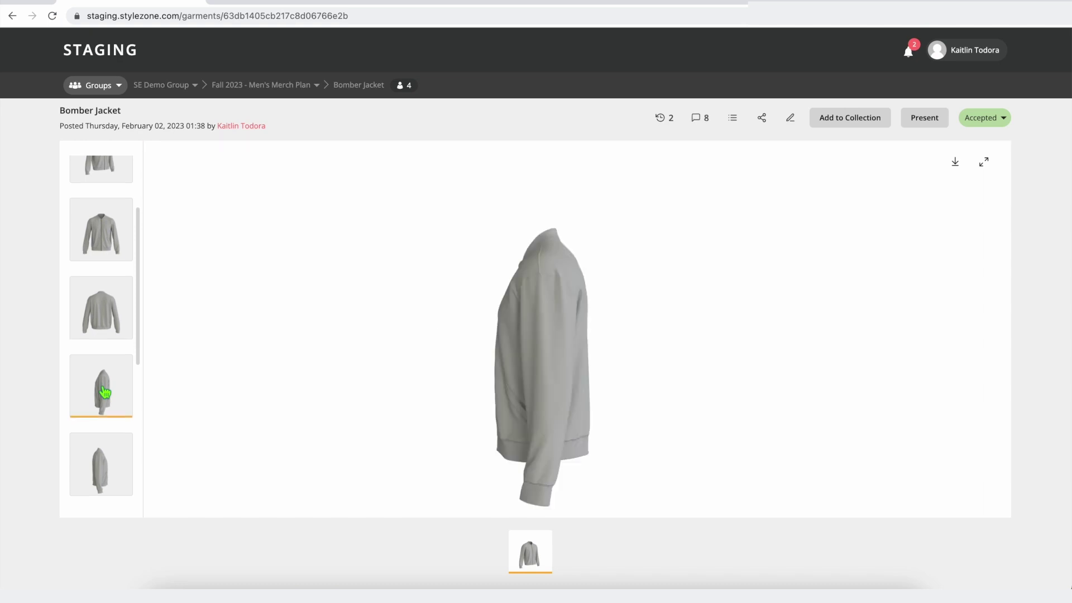
scroll(105, 392, down, 3)
click(105, 360)
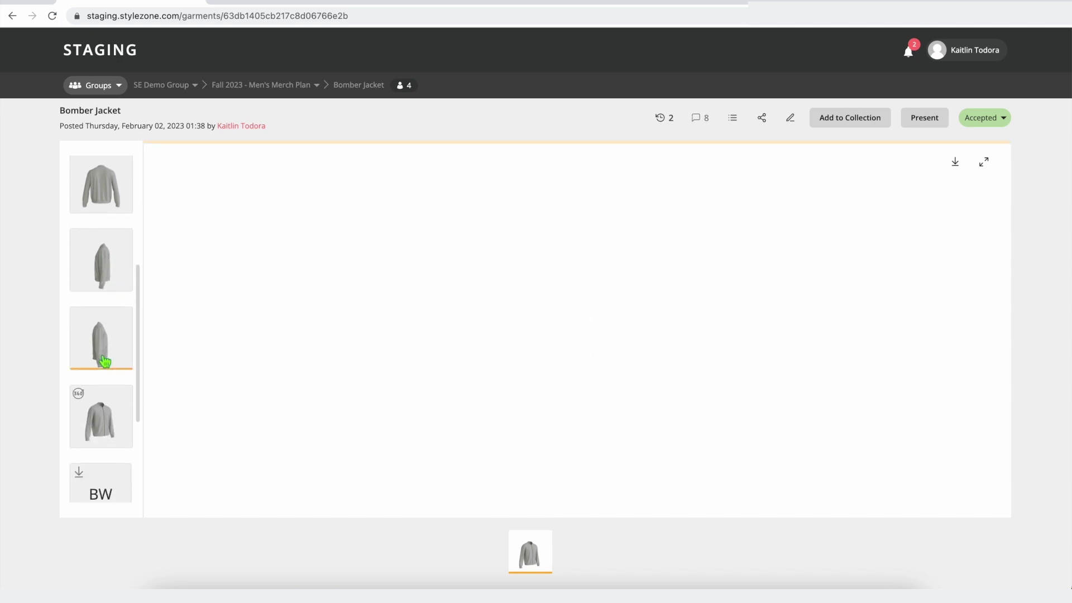
click(108, 426)
Step: Rotate the jacket on the 360° turntable to see its back and side
scroll(110, 427, down, 2)
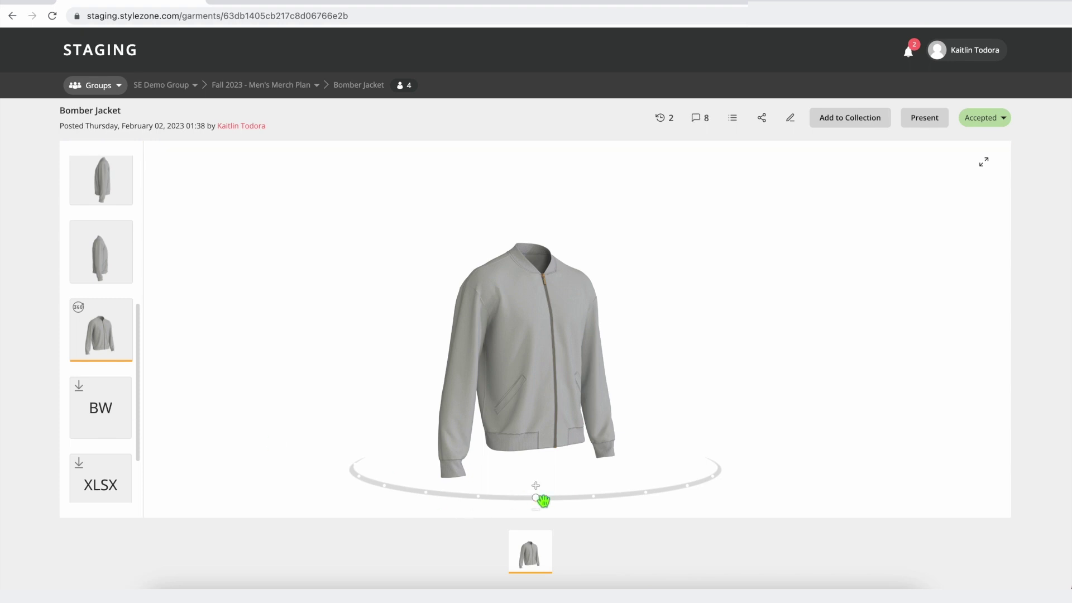
mouse_move(537, 498)
mouse_down()
mouse_move(658, 492)
mouse_move(752, 467)
mouse_move(545, 480)
mouse_up()
scroll(106, 455, down, 2)
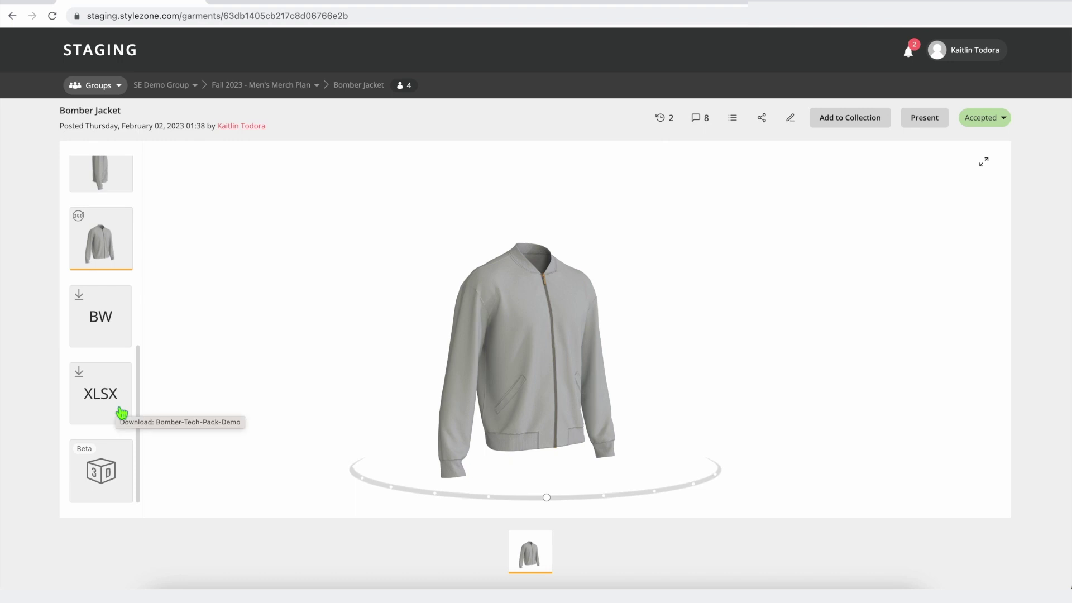
Step: Load the jacket in the Beta 3D viewer and tilt it to see the hem from below
click(120, 474)
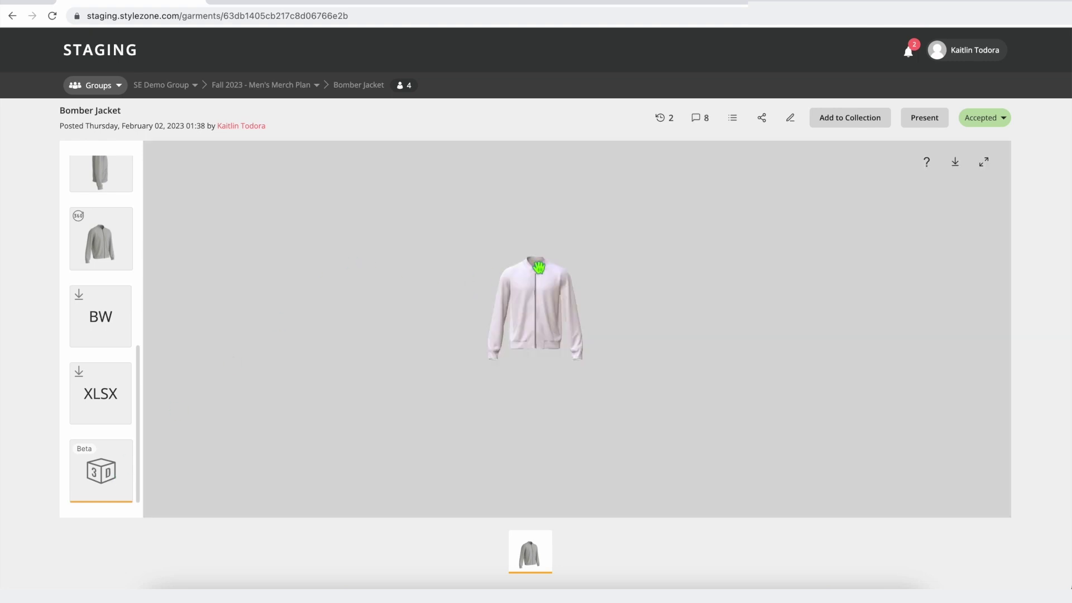
drag(494, 294, 542, 315)
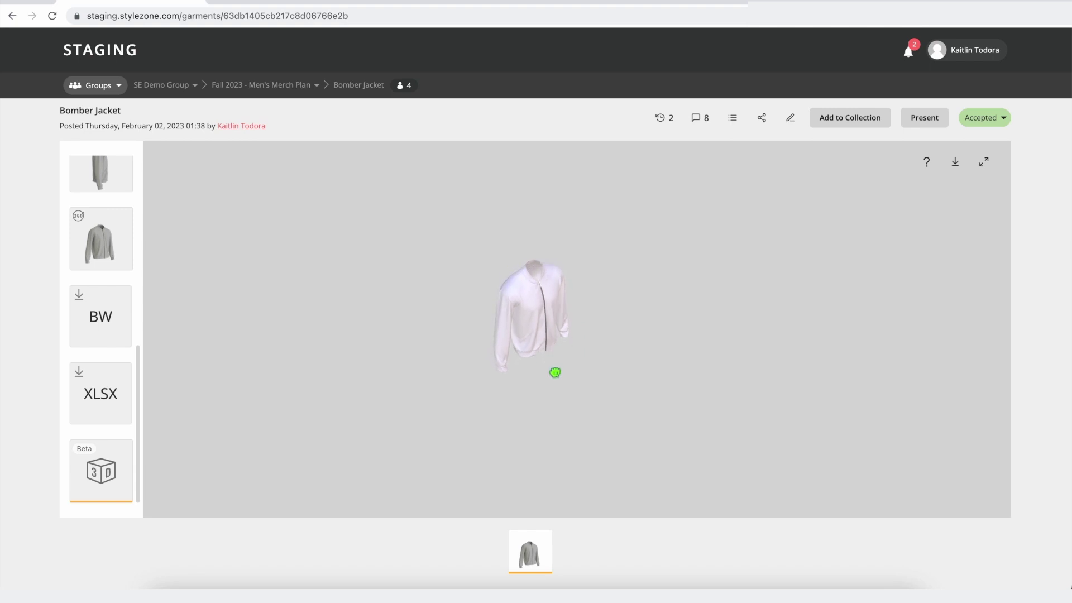
drag(537, 393, 500, 294)
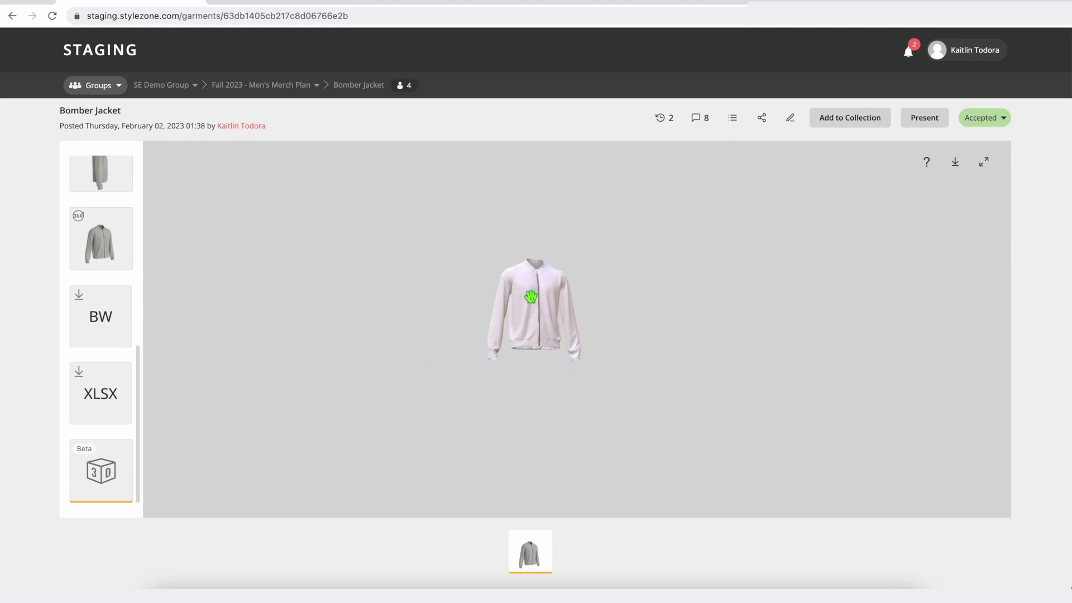
scroll(530, 296, up, 5)
drag(526, 295, 519, 348)
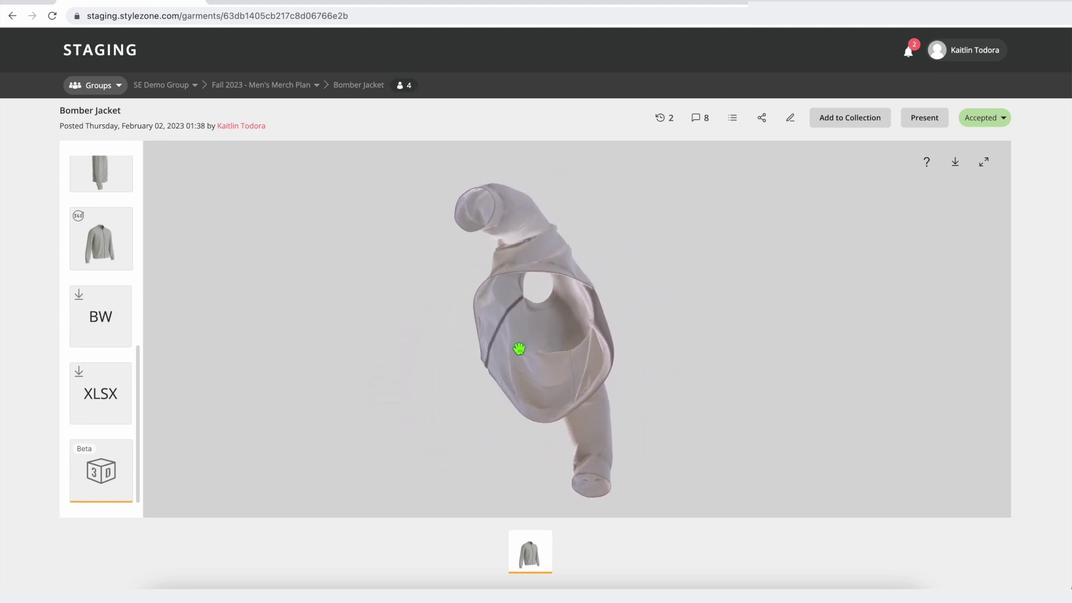
scroll(518, 349, up, 5)
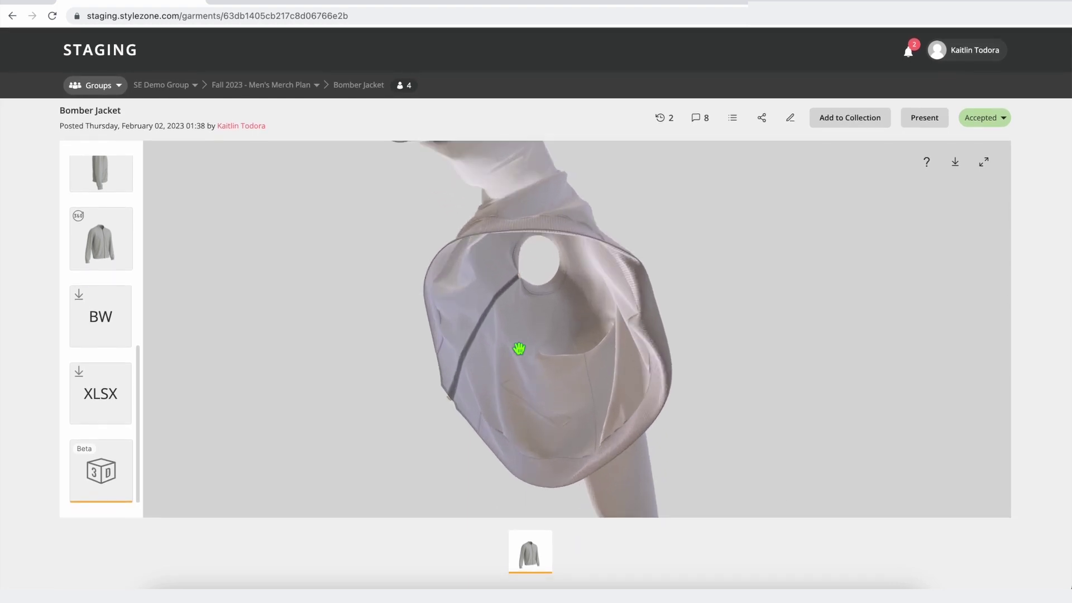
scroll(518, 349, down, 4)
Step: Turn the 3D jacket to a three-quarter view and show its comments with numbered pins
drag(518, 348, 560, 345)
scroll(572, 345, down, 4)
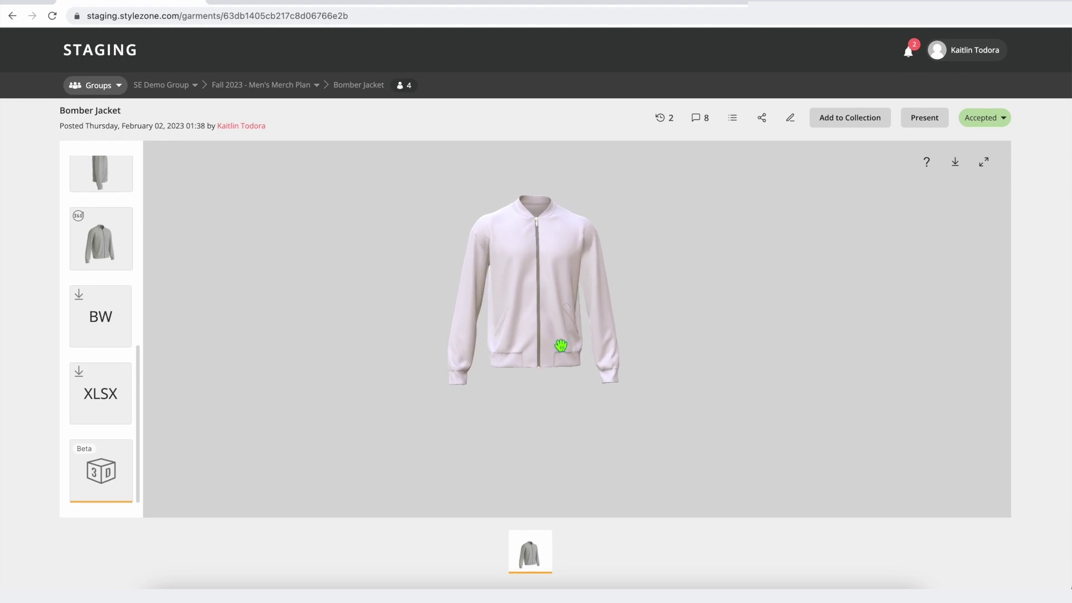
drag(560, 346, 510, 352)
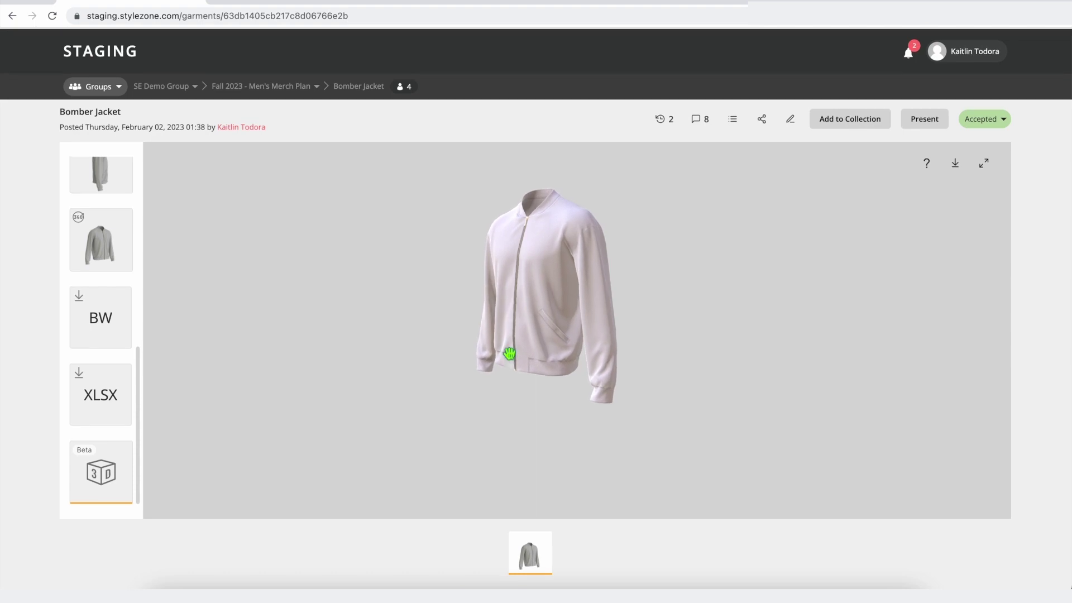
scroll(508, 355, up, 5)
click(702, 118)
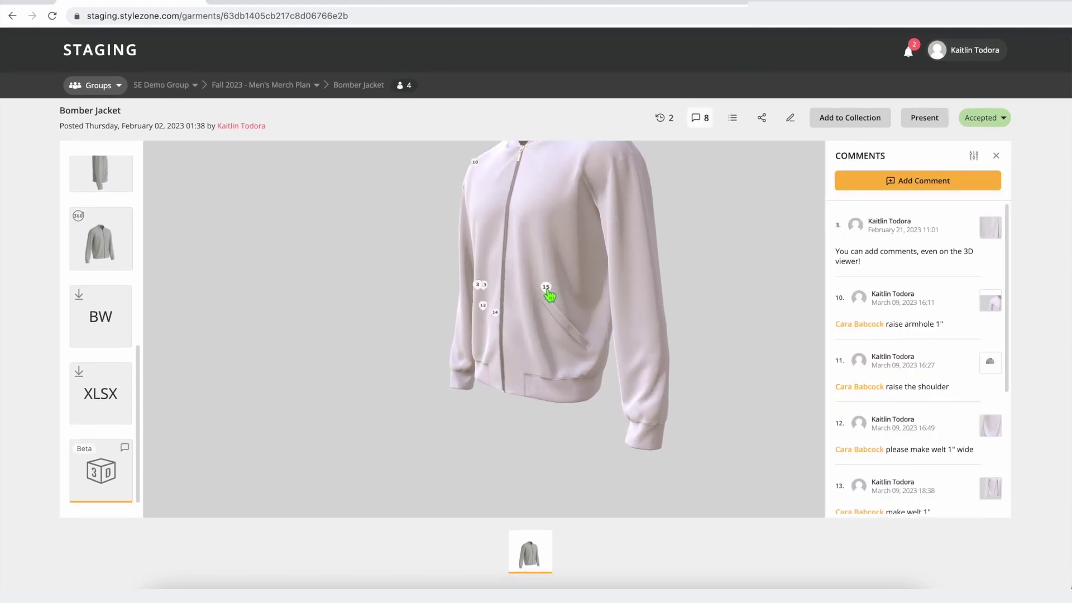
Step: Pin a new comment near the pocket reading 'Make welt pocket 1" wide' and mention a teammate
click(937, 177)
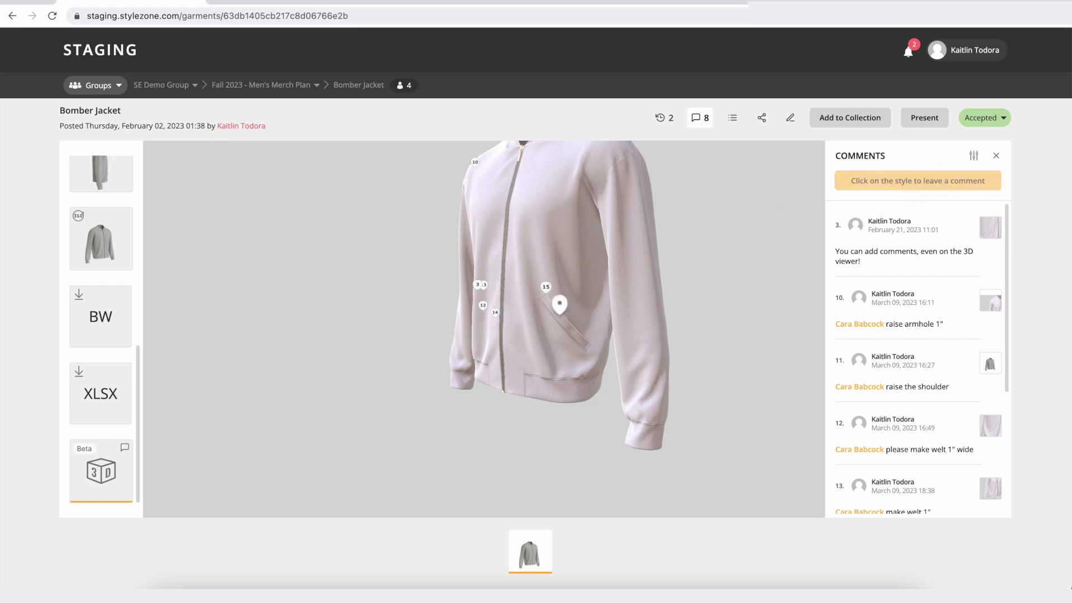
click(541, 300)
drag(562, 317, 385, 262)
click(367, 277)
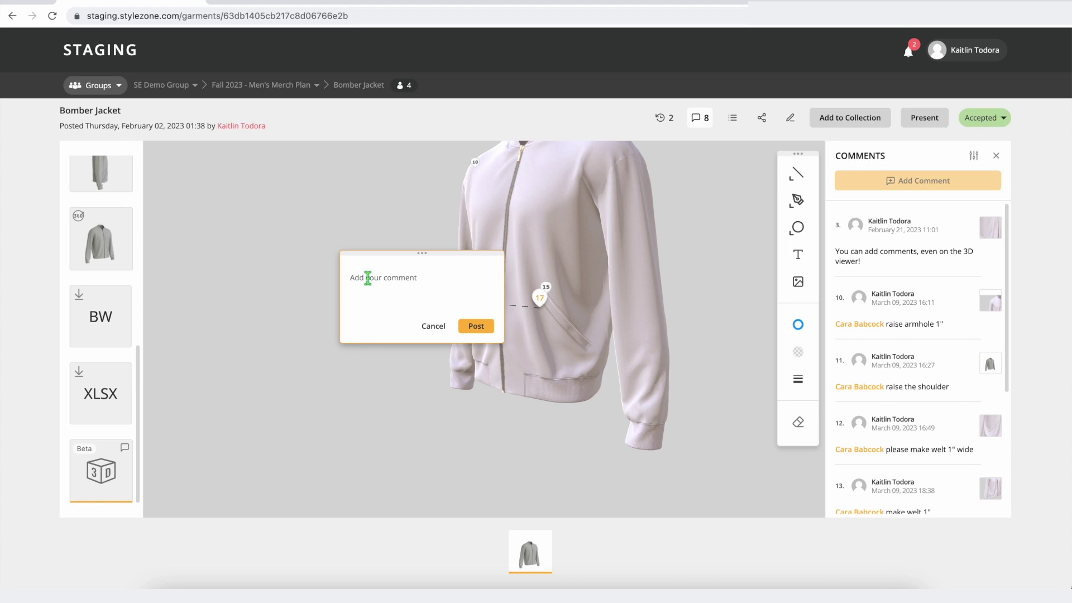
text(Make welt pocket 1" wide @)
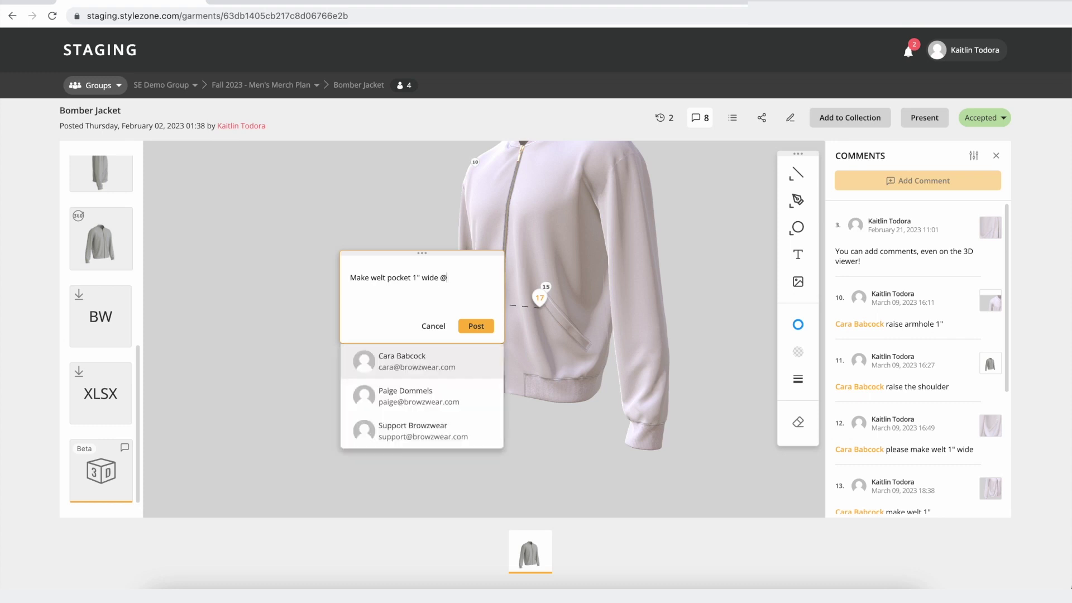
click(407, 365)
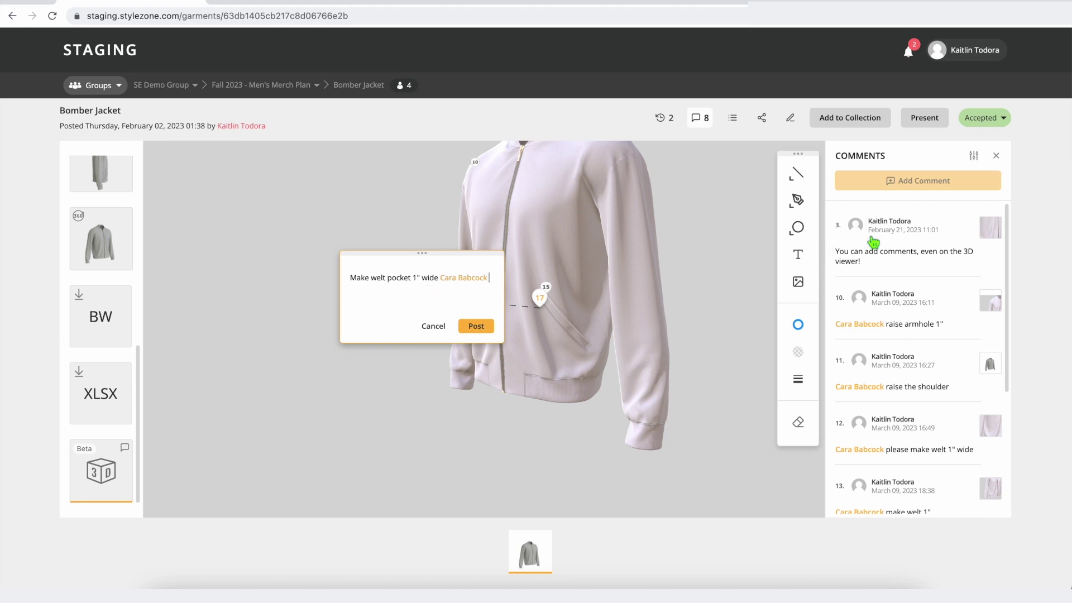
Step: Draw a rectangle around the welt pocket area on the jacket
click(798, 229)
click(722, 227)
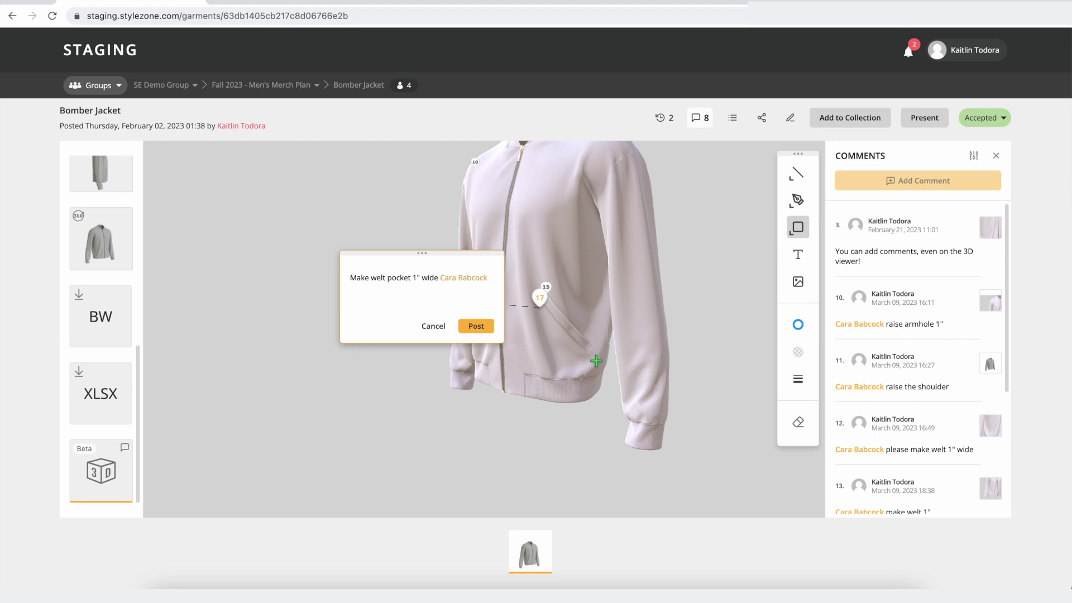
mouse_move(594, 359)
mouse_down()
mouse_move(561, 259)
mouse_move(571, 286)
mouse_move(554, 260)
mouse_move(534, 266)
mouse_up()
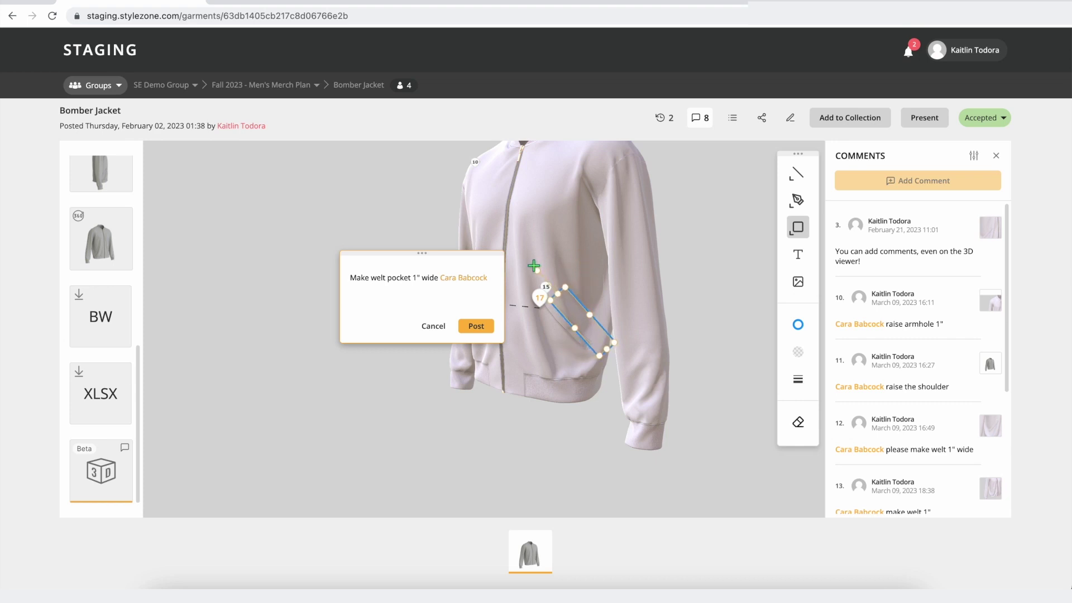
mouse_move(578, 311)
mouse_down()
mouse_move(565, 301)
mouse_move(572, 314)
mouse_up()
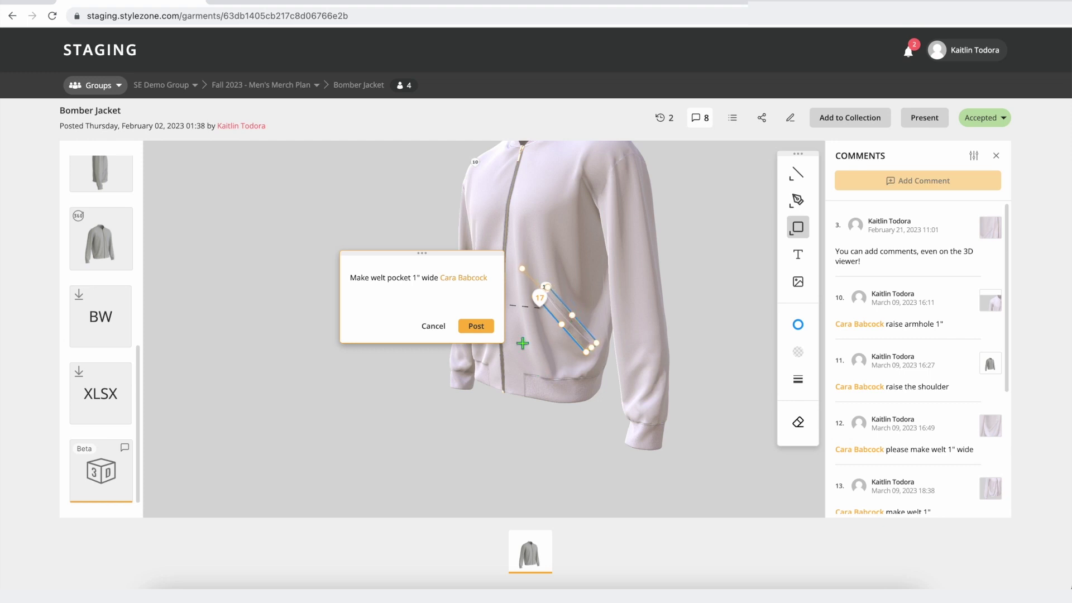
Step: Insert the Welt-Pocket-Example image, enlarge it, and place it beside the jacket
click(799, 283)
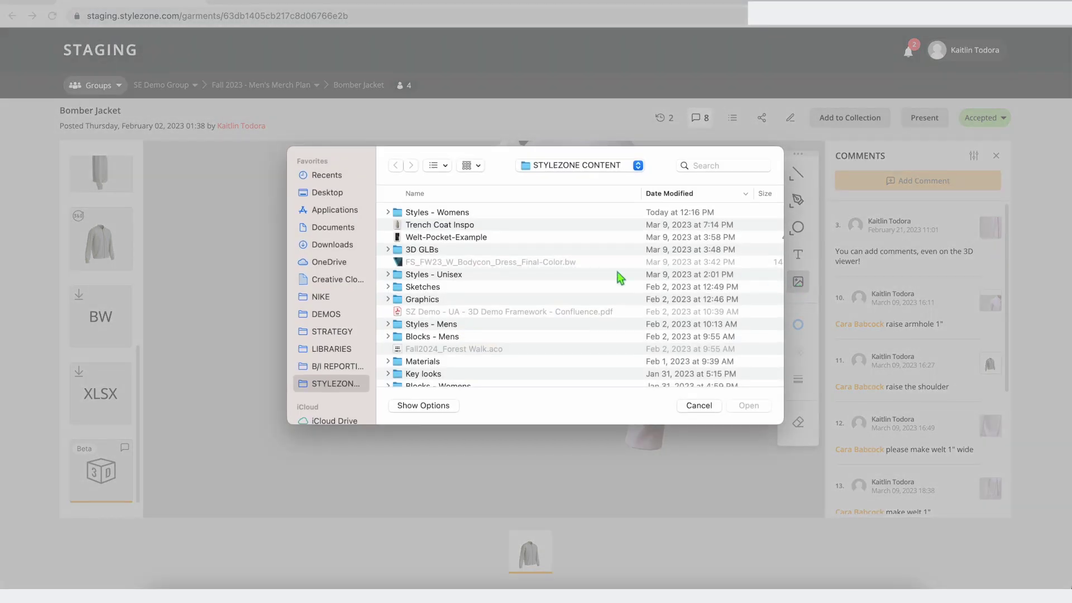
click(451, 238)
click(745, 406)
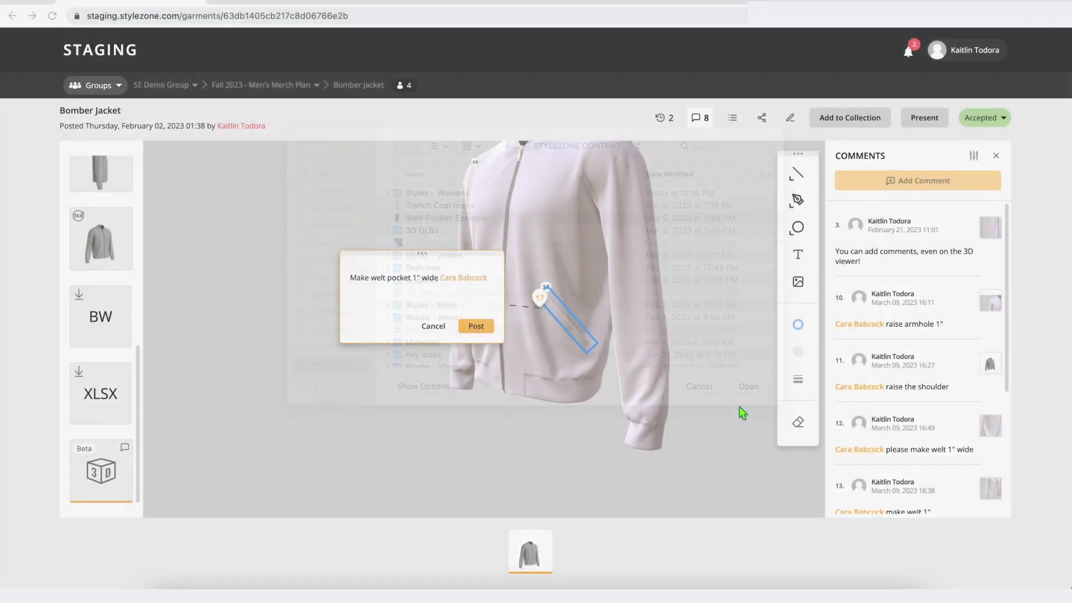
mouse_move(447, 383)
mouse_down()
mouse_move(662, 313)
mouse_move(645, 333)
mouse_up()
drag(723, 353, 761, 422)
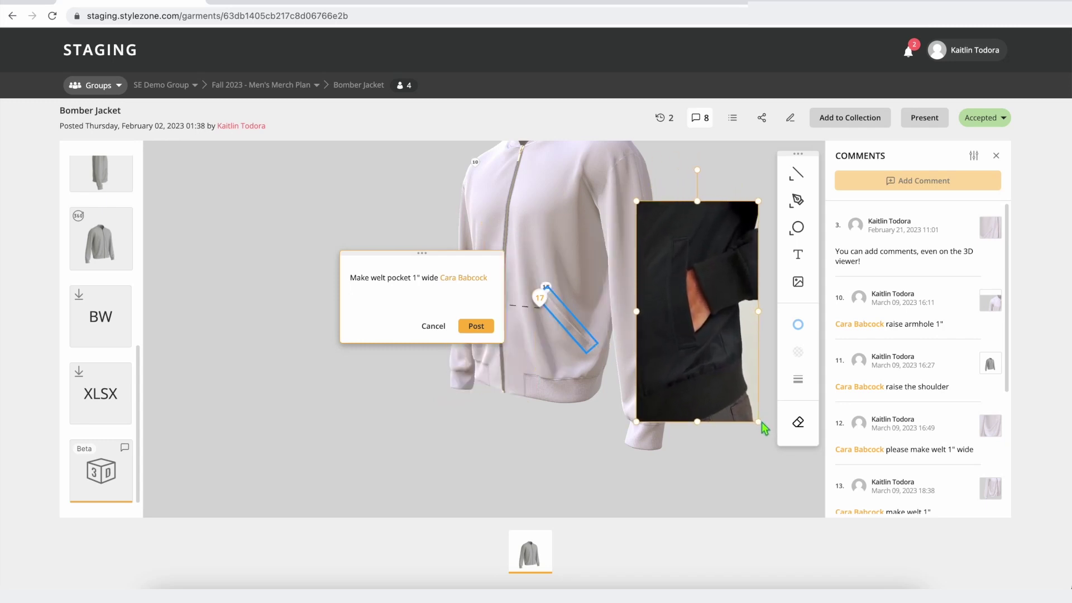
drag(692, 391, 670, 378)
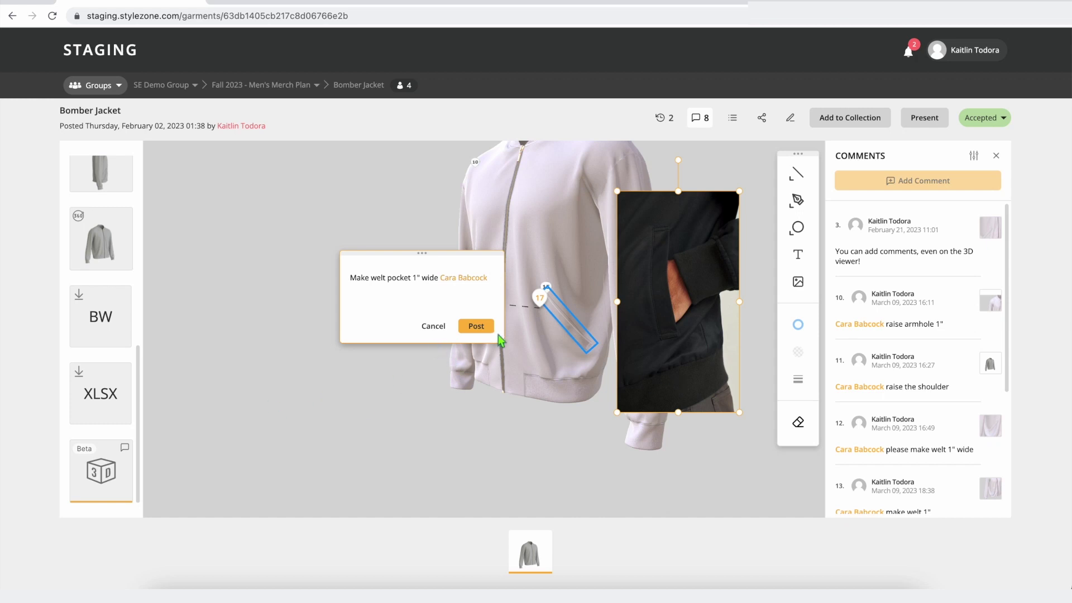
Step: Post the welt pocket comment as number 17
click(475, 327)
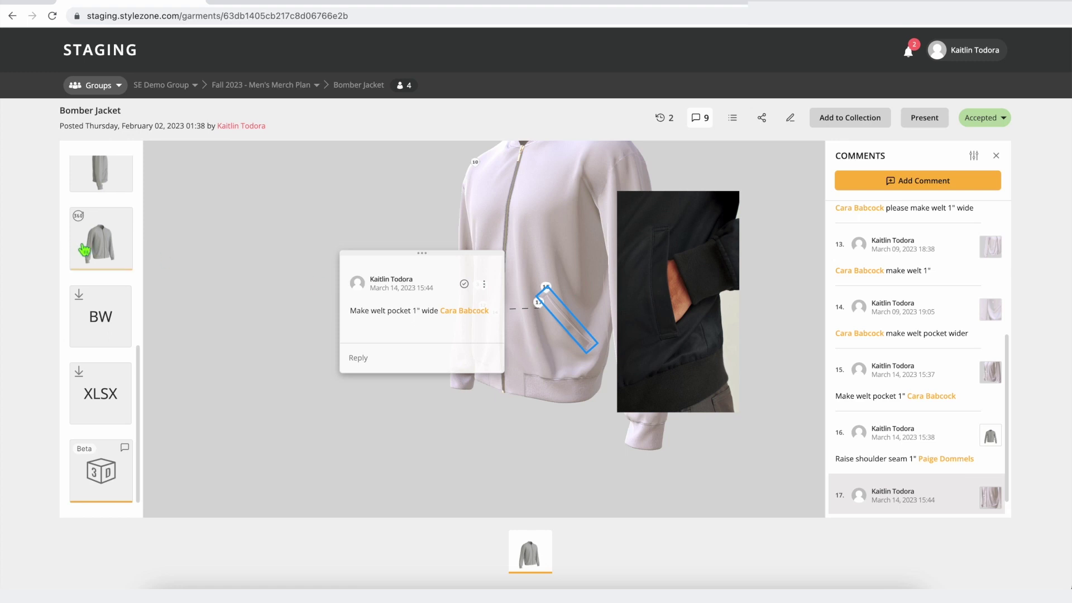
scroll(87, 247, up, 3)
scroll(89, 244, up, 3)
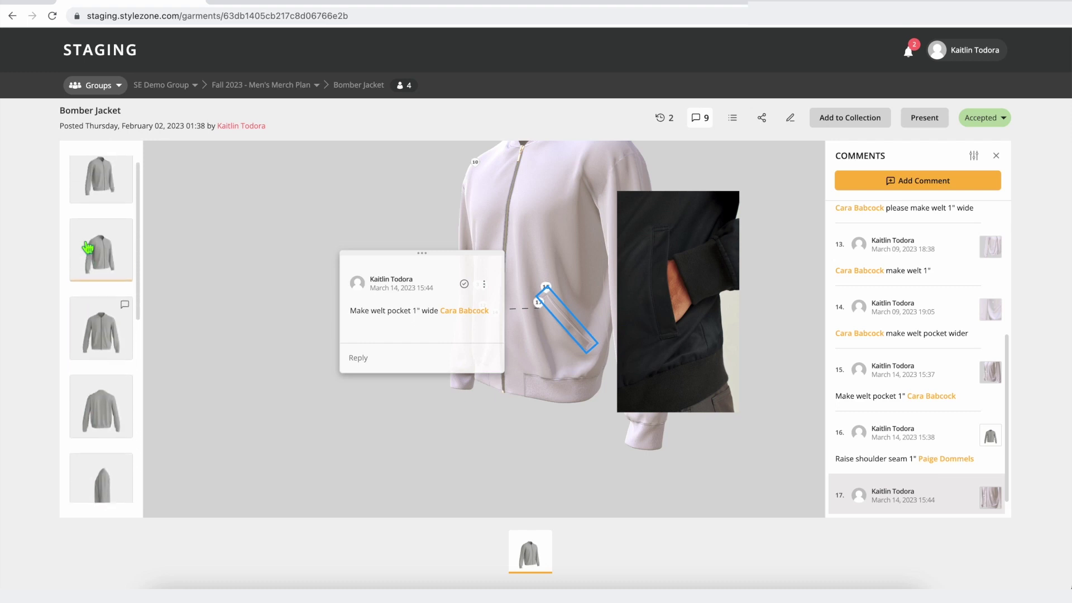
Step: On the front view, pin a comment on the right shoulder and pen a line along the armhole
click(98, 317)
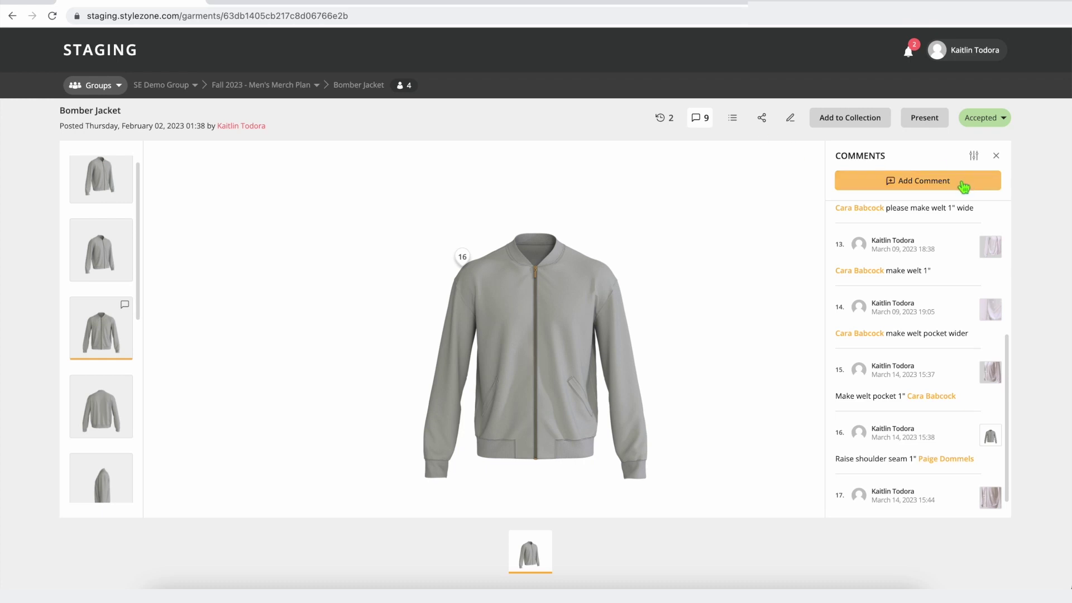
click(941, 182)
click(614, 260)
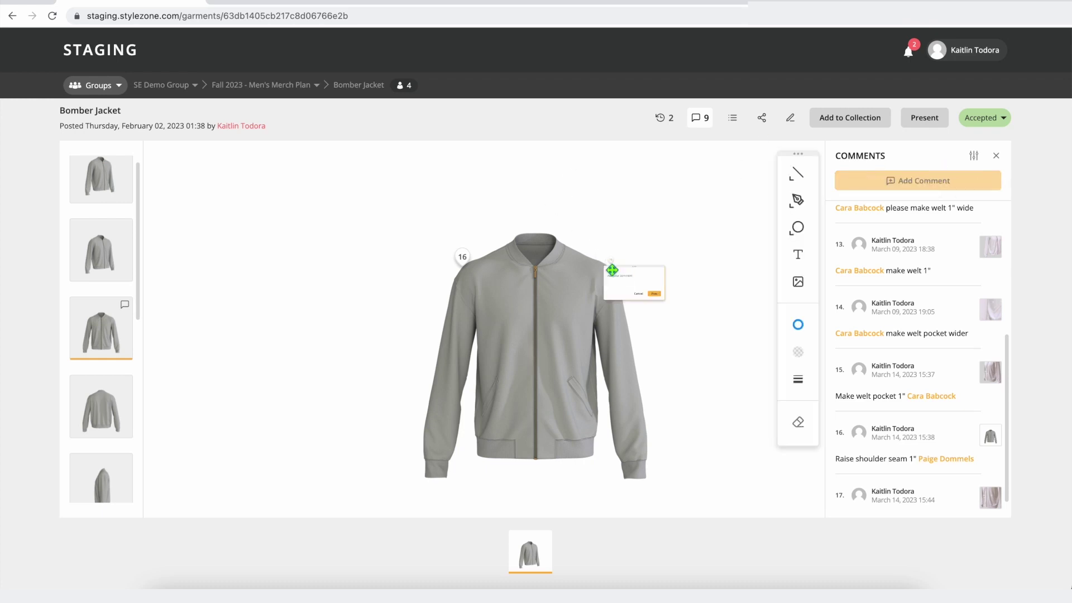
mouse_move(631, 278)
mouse_down()
mouse_move(395, 169)
mouse_move(371, 172)
mouse_up()
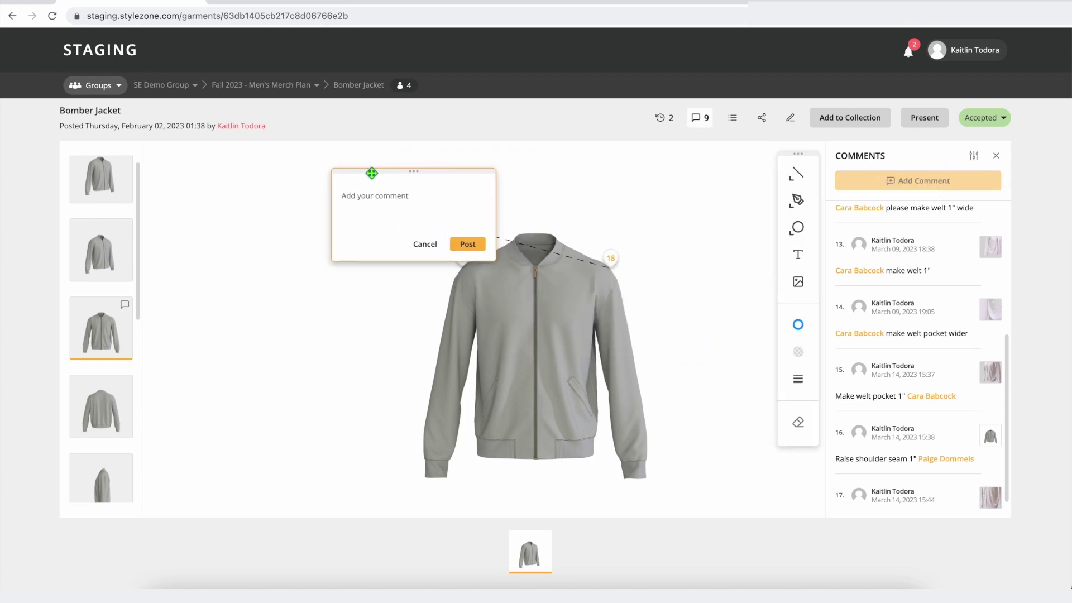
click(809, 210)
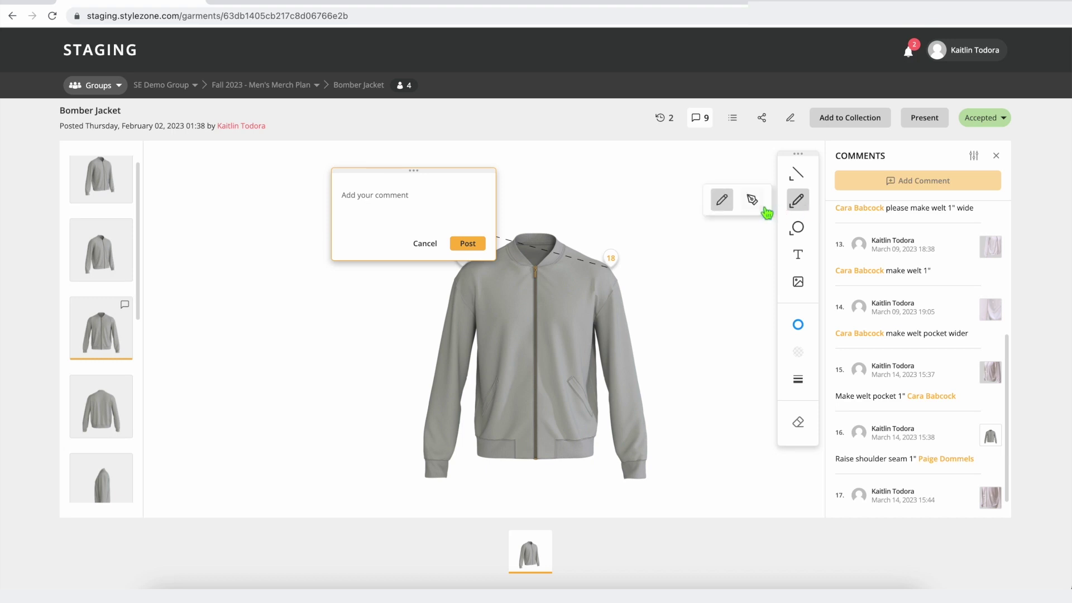
click(753, 201)
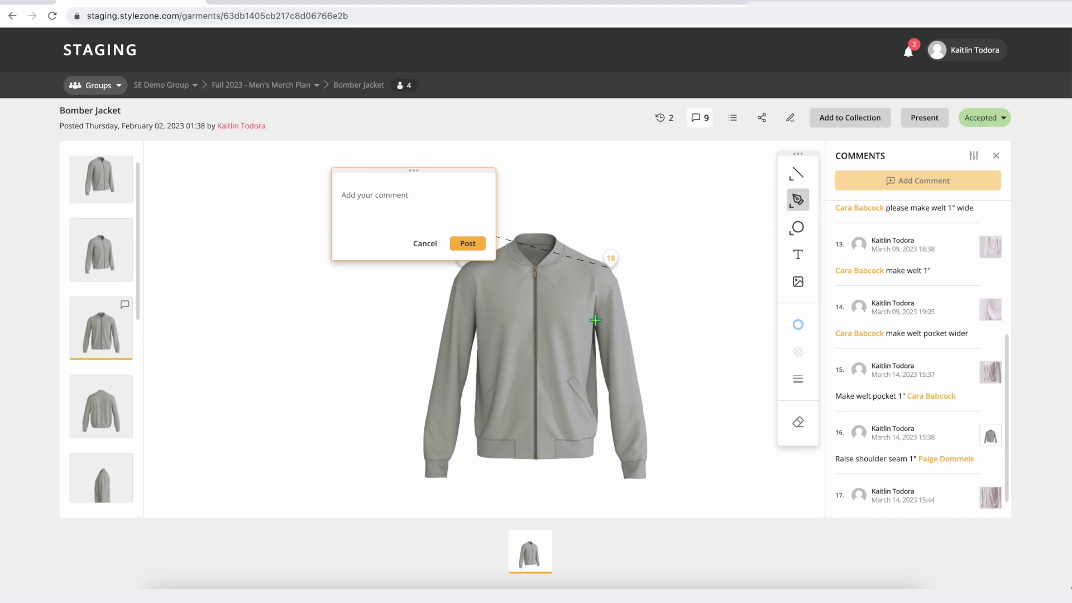
drag(595, 322, 599, 340)
drag(593, 305, 612, 274)
Step: Write 'Reshape armhole', post it as comment 18, and close the comments list
text(Resha)
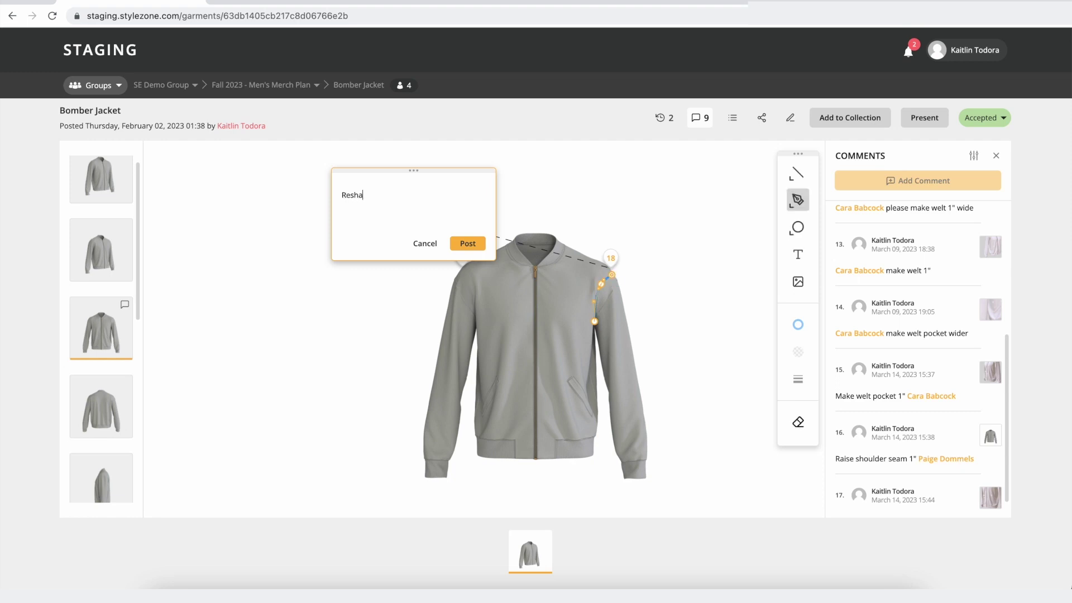
text(pe armhole)
click(470, 244)
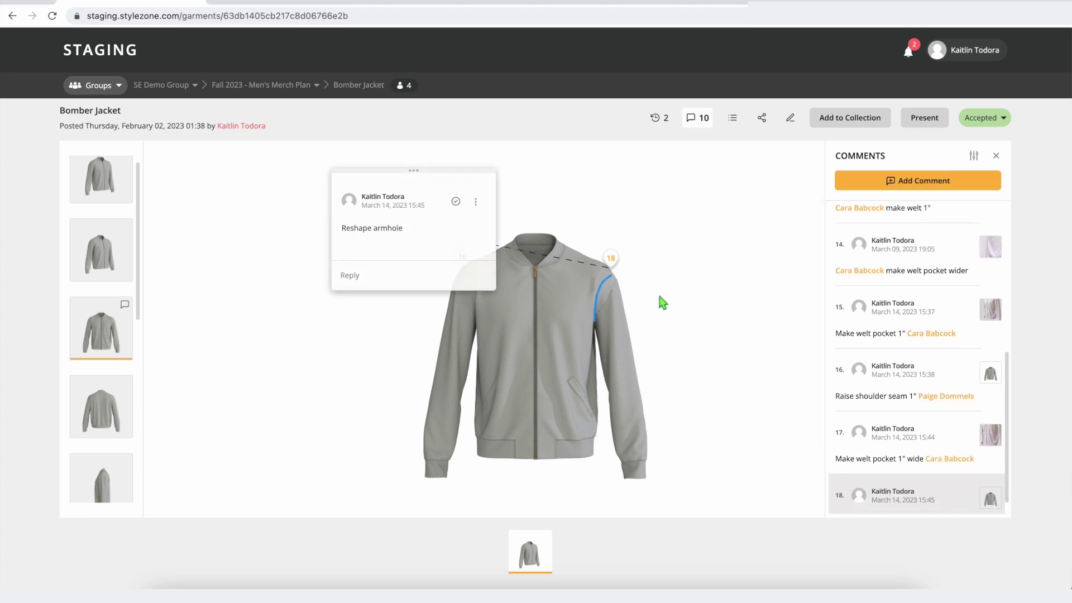
click(346, 364)
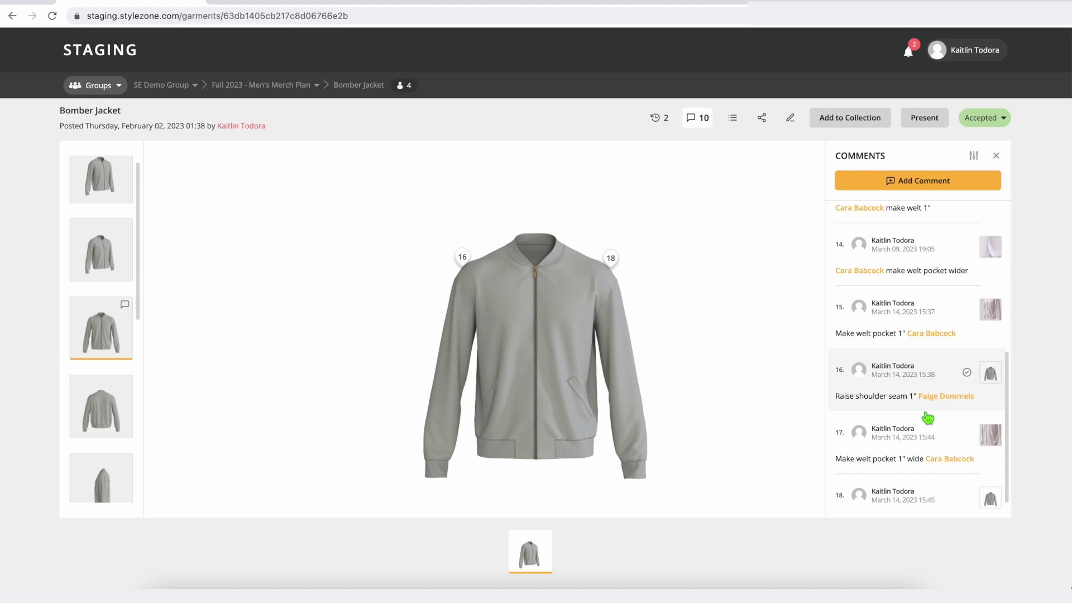
scroll(921, 424, up, 5)
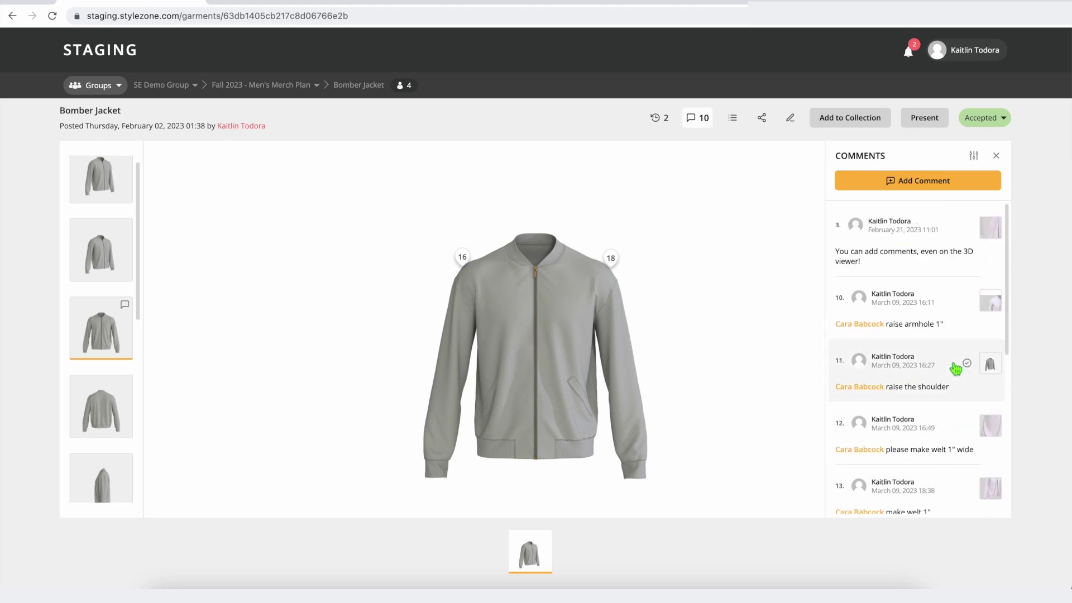
click(996, 157)
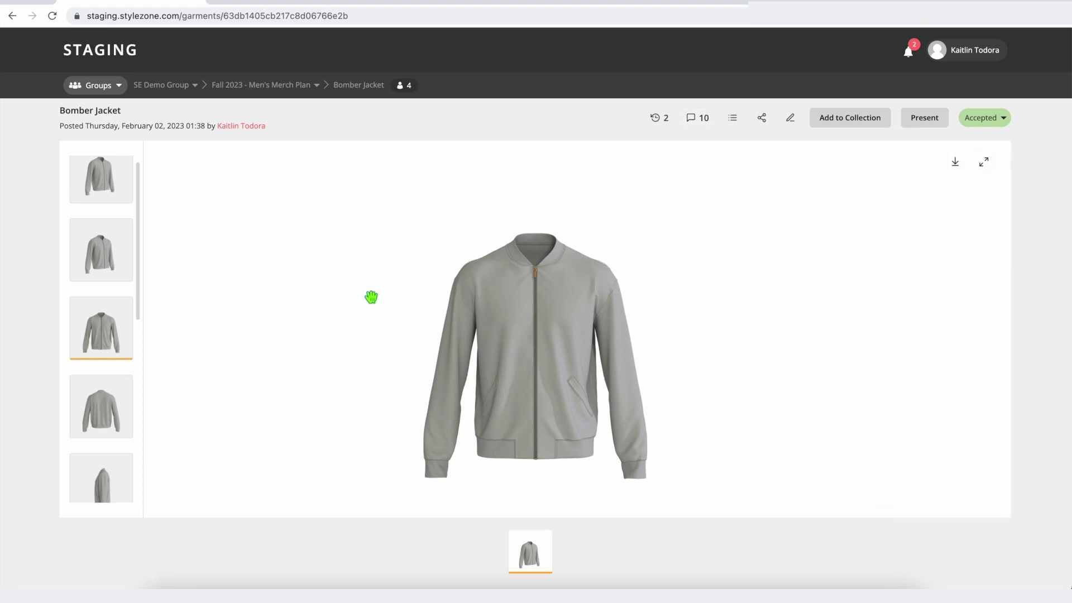
Step: Switch to version 01 in the version history and show its 'Add welt pockets' comment pin
click(663, 126)
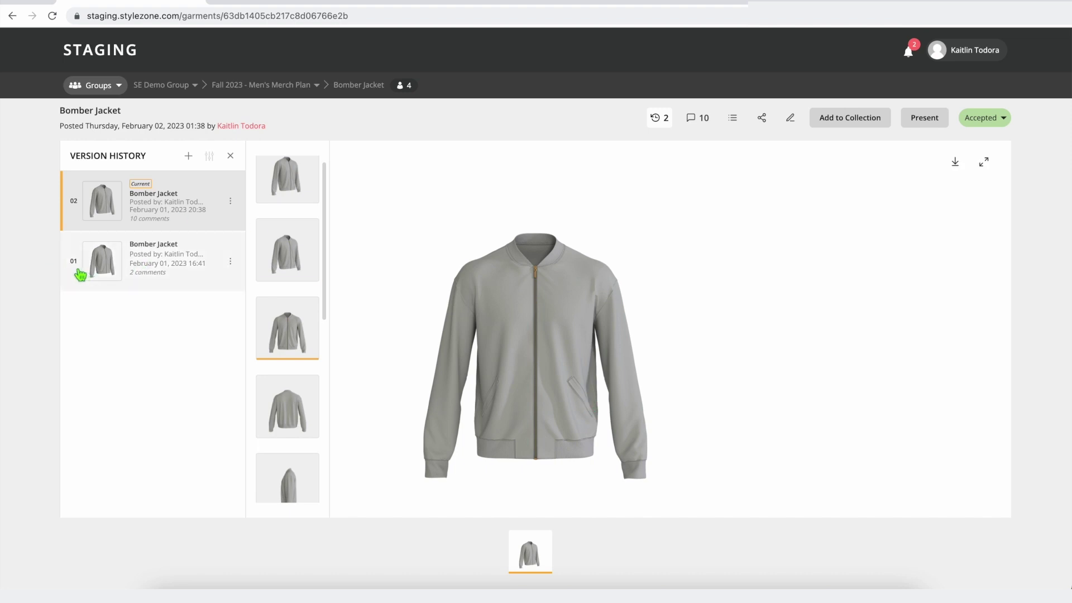
click(163, 273)
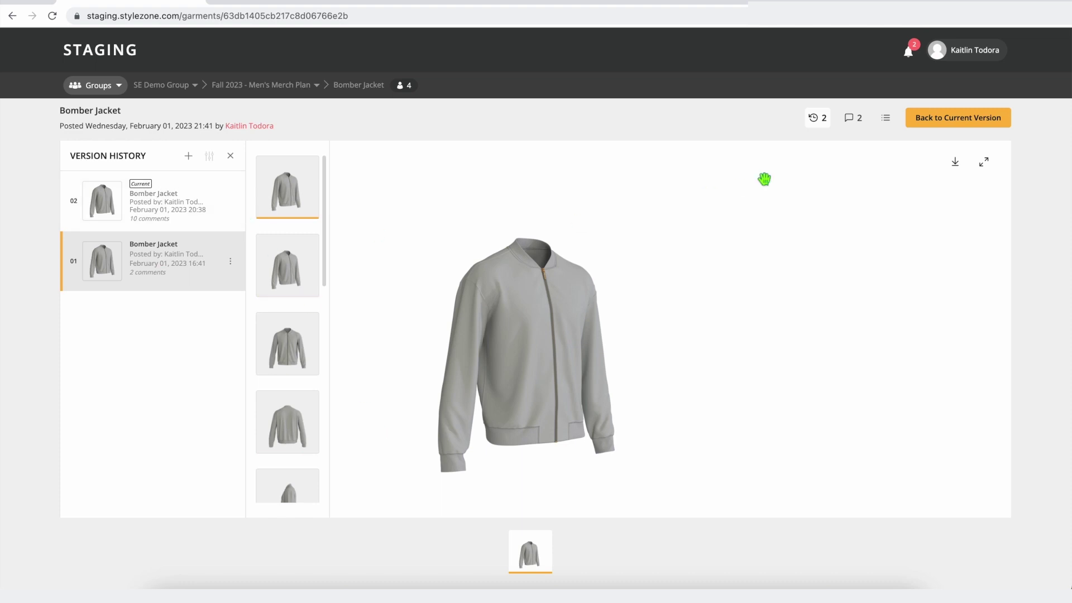
click(854, 119)
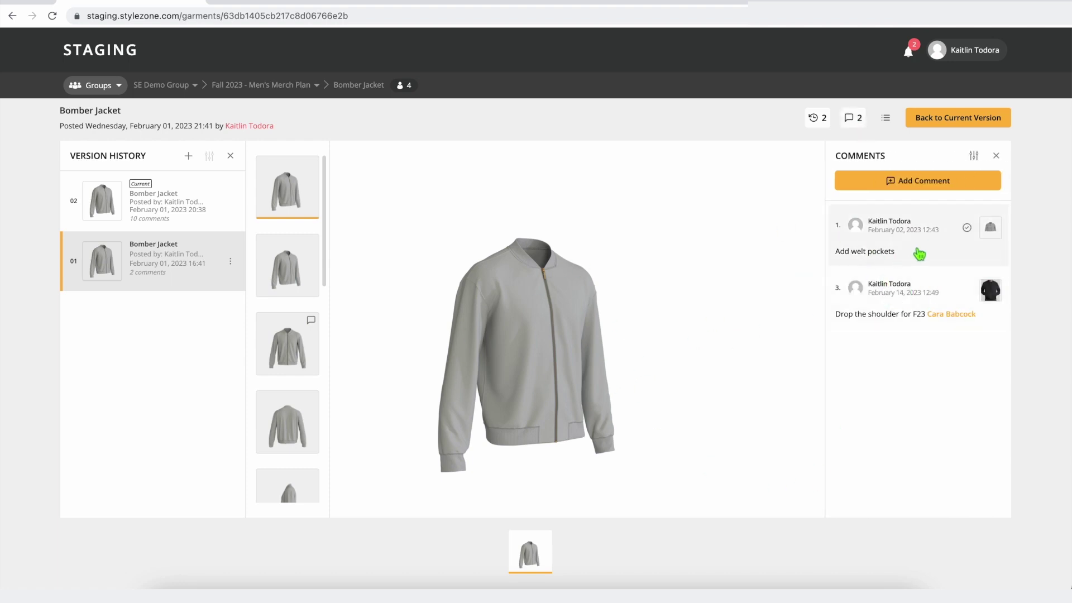
click(880, 259)
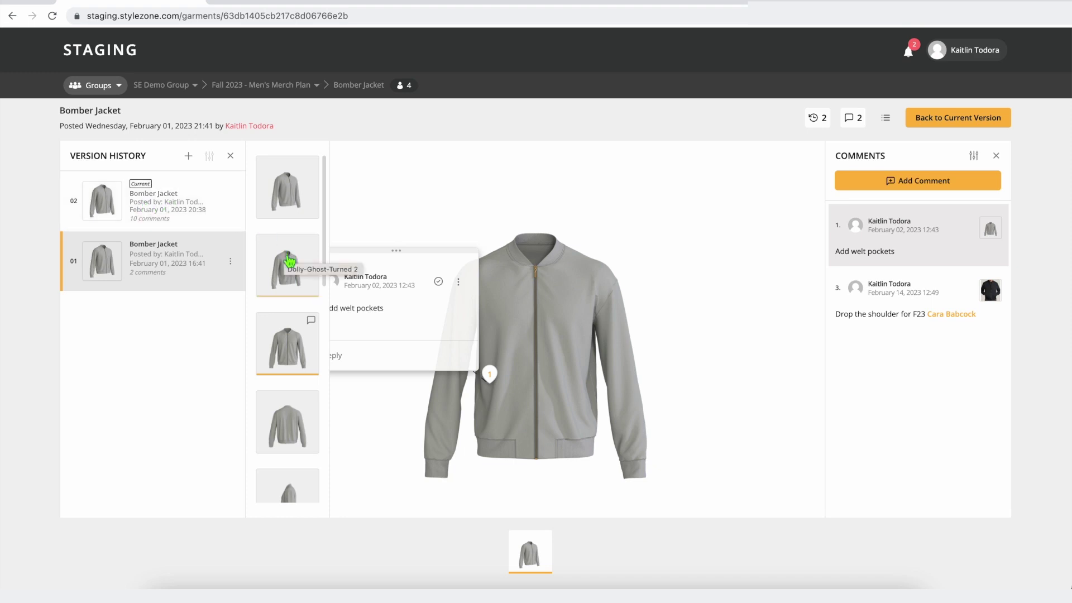
scroll(287, 260, down, 3)
Step: View version 01's flat sketch and black bomber jacket photo, then review the remaining files
scroll(293, 390, down, 4)
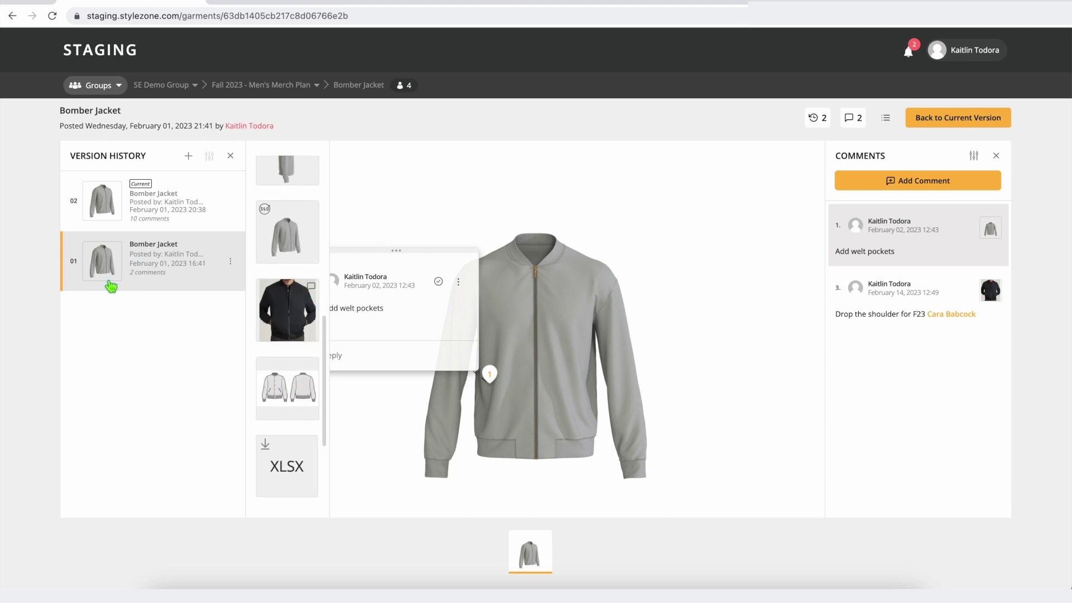
scroll(311, 398, down, 1)
scroll(311, 398, down, 1)
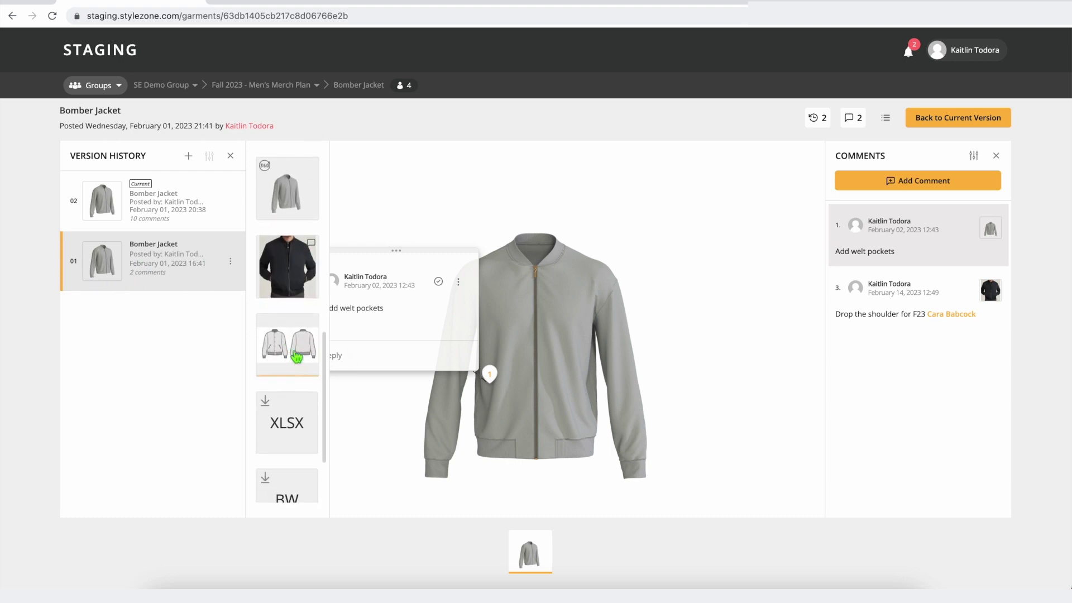
click(296, 357)
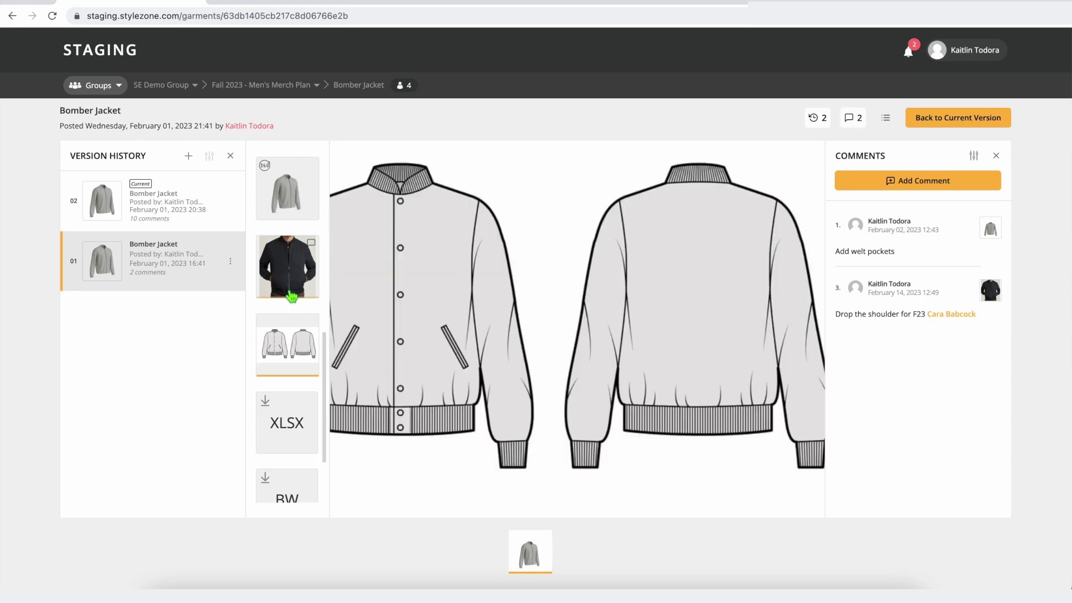
click(292, 296)
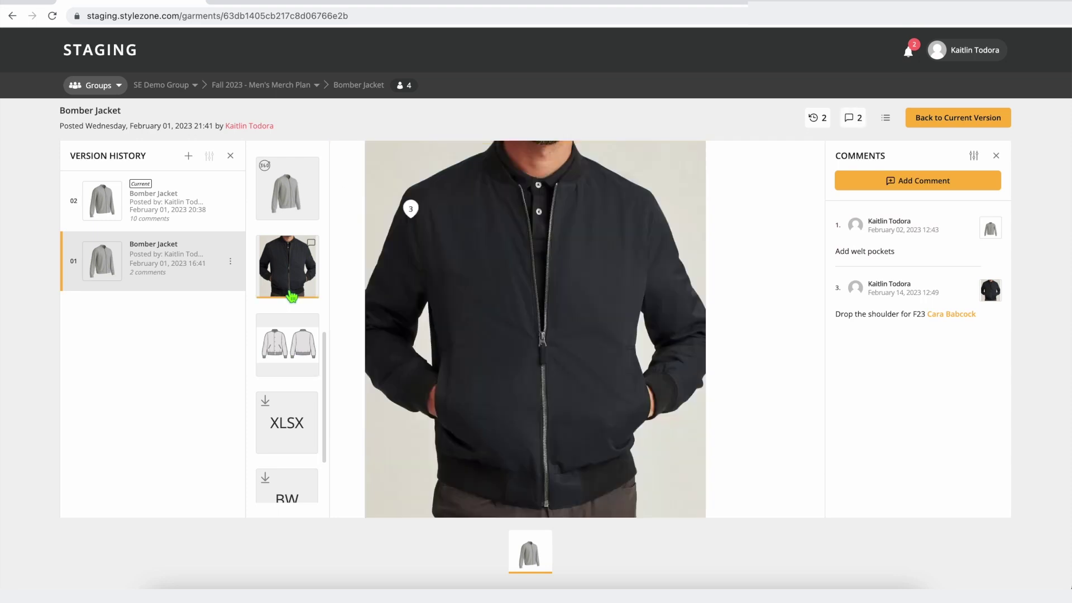
scroll(286, 354, down, 3)
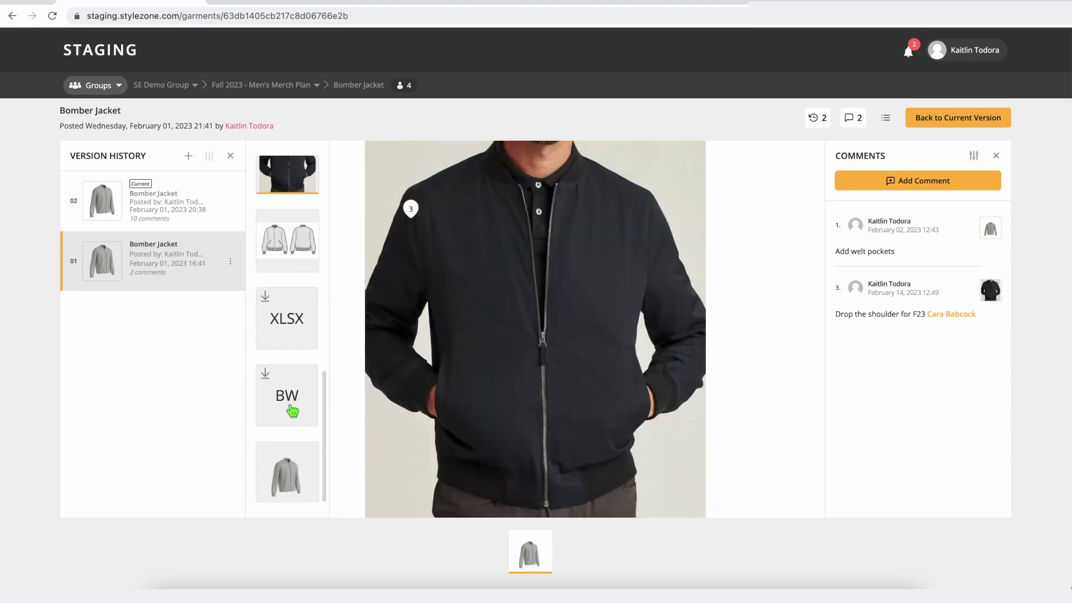
scroll(293, 410, down, 1)
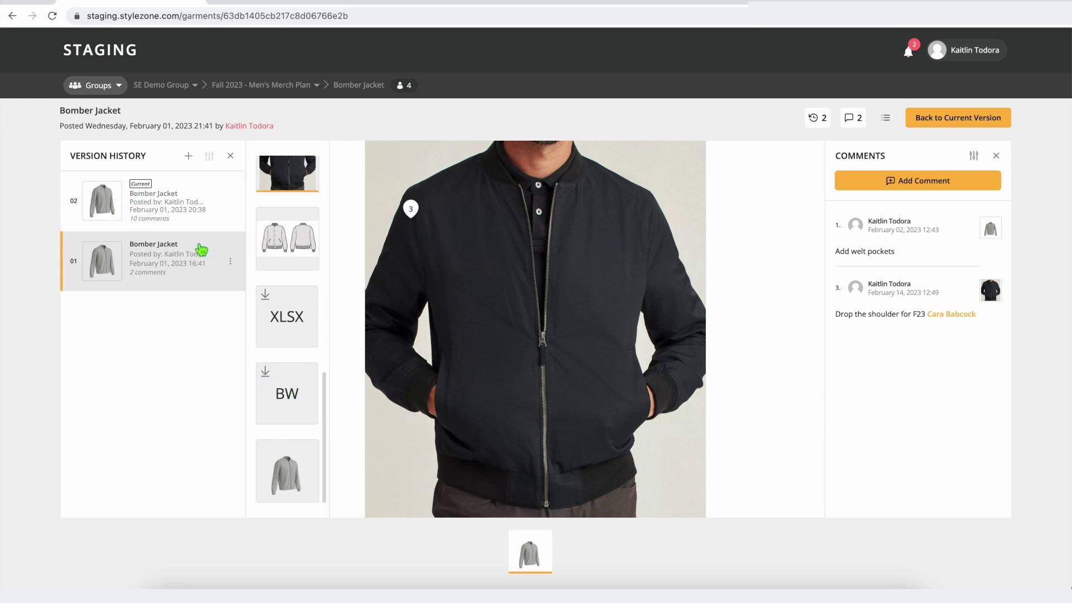
Step: Make version 02 current, close Comments, and set the jacket's status to Revision Request
click(165, 222)
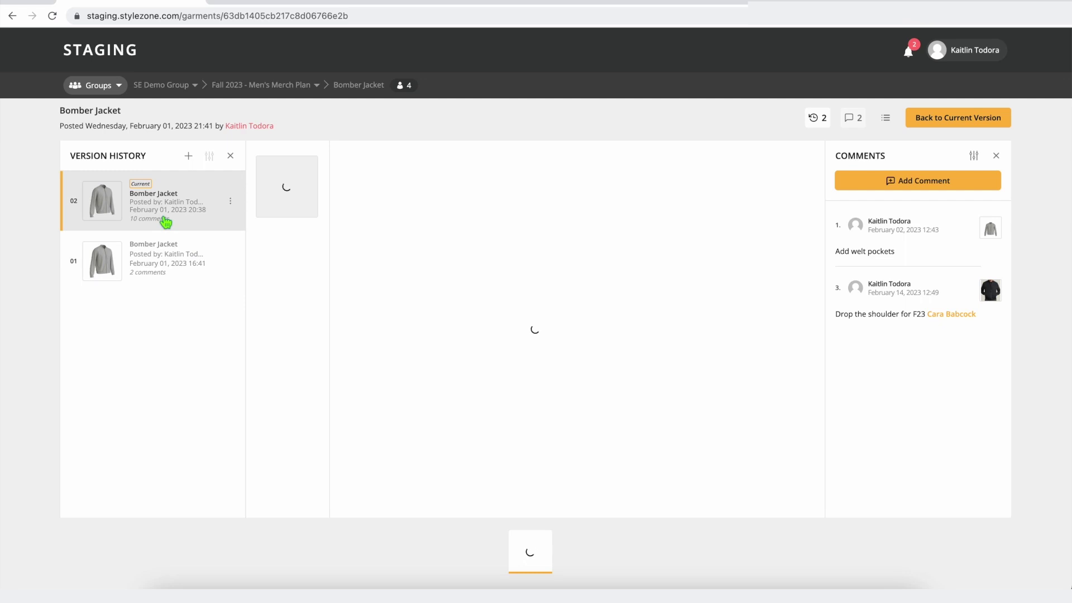
click(996, 157)
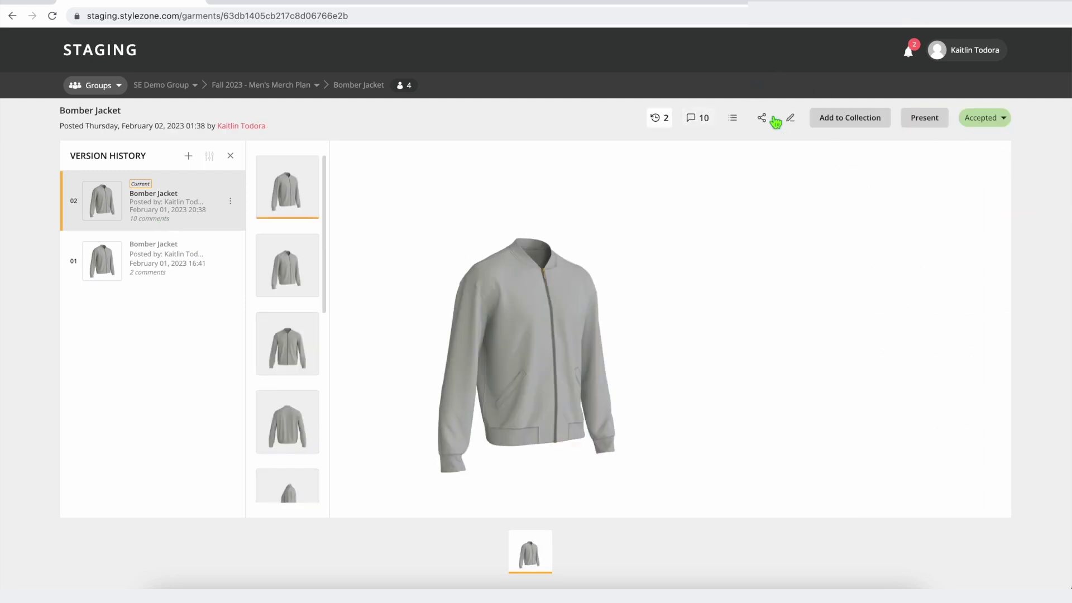
click(995, 132)
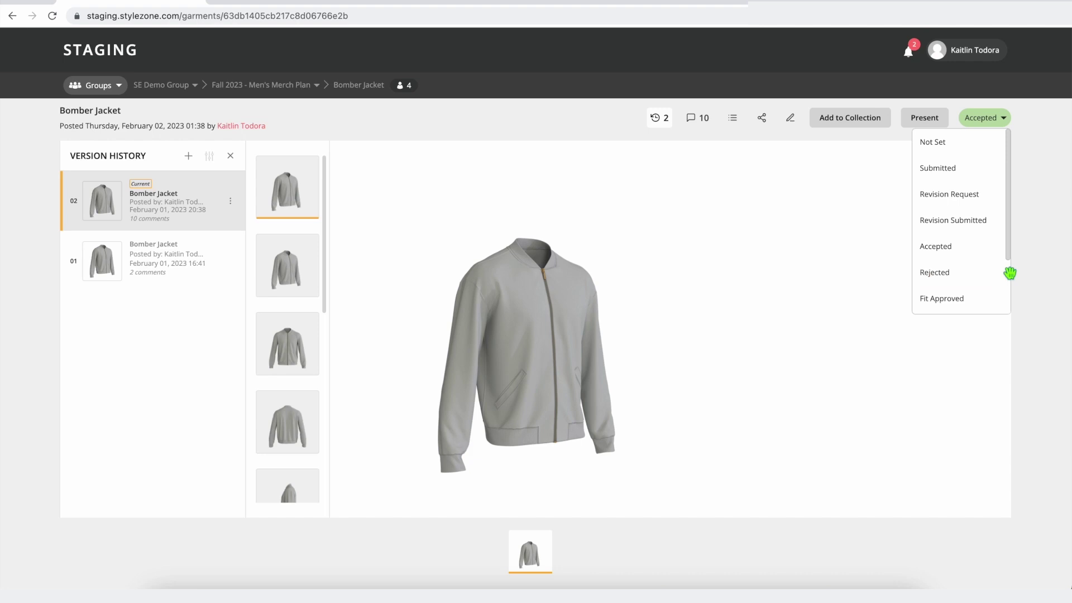
click(938, 201)
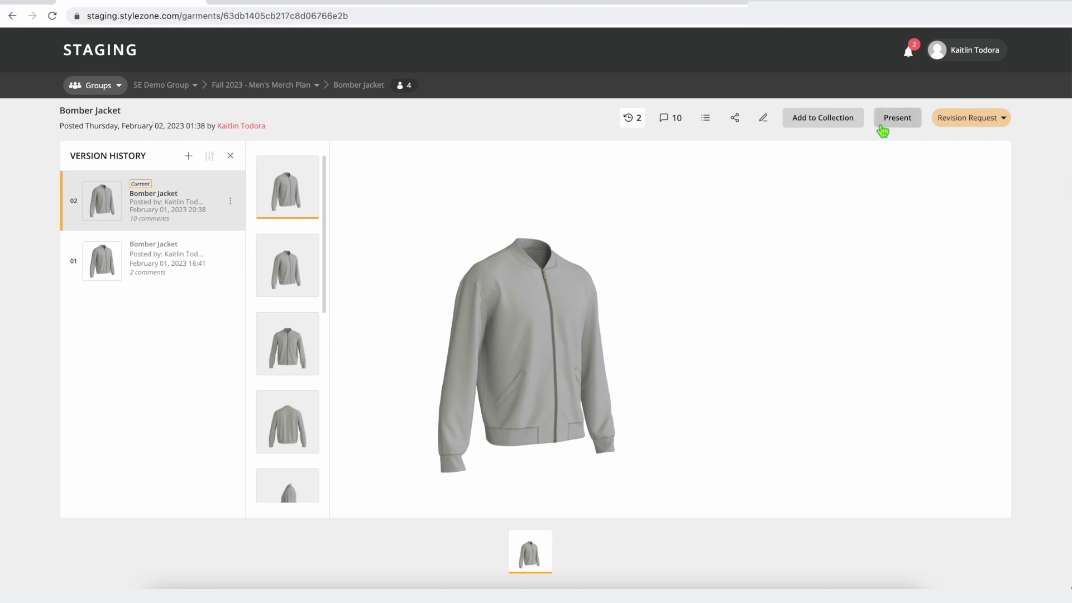
Step: Open the Bomber Jacket presentation and step through its views full screen to the opposite side
click(897, 118)
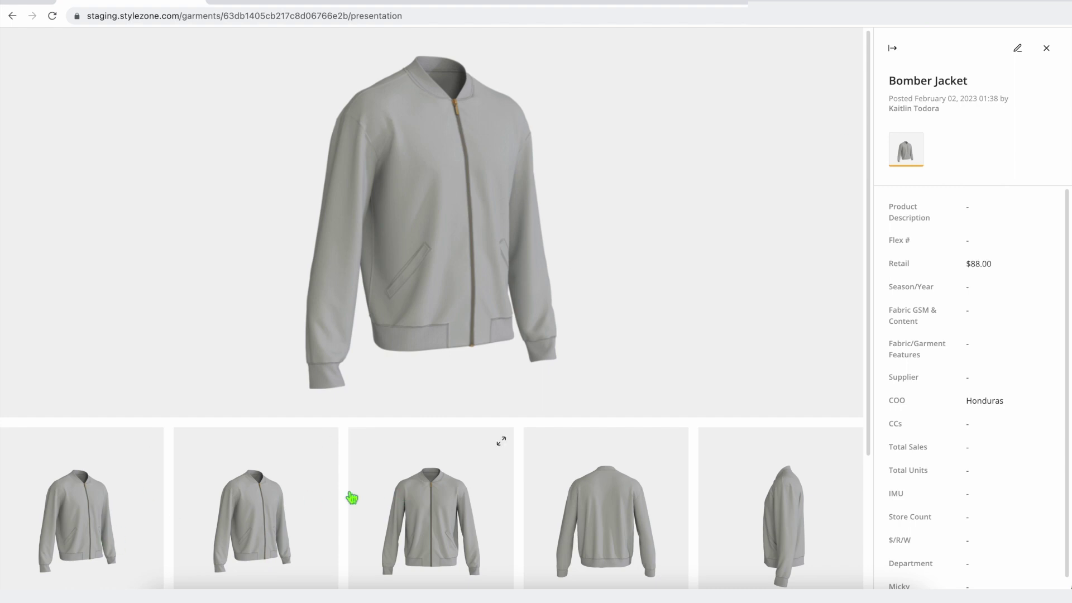
click(432, 535)
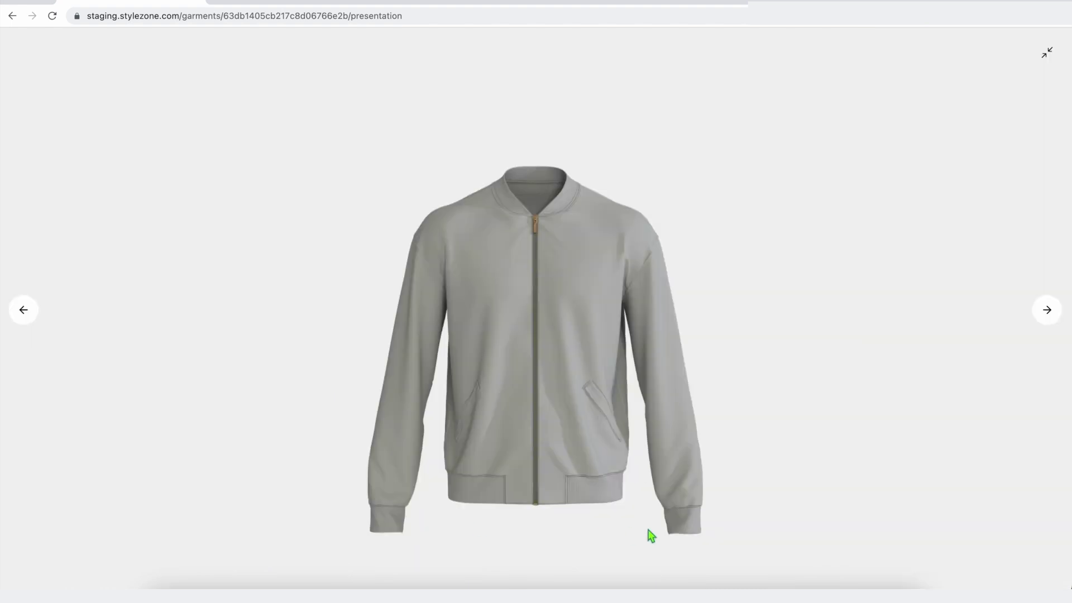
click(1046, 319)
click(1047, 319)
click(1047, 320)
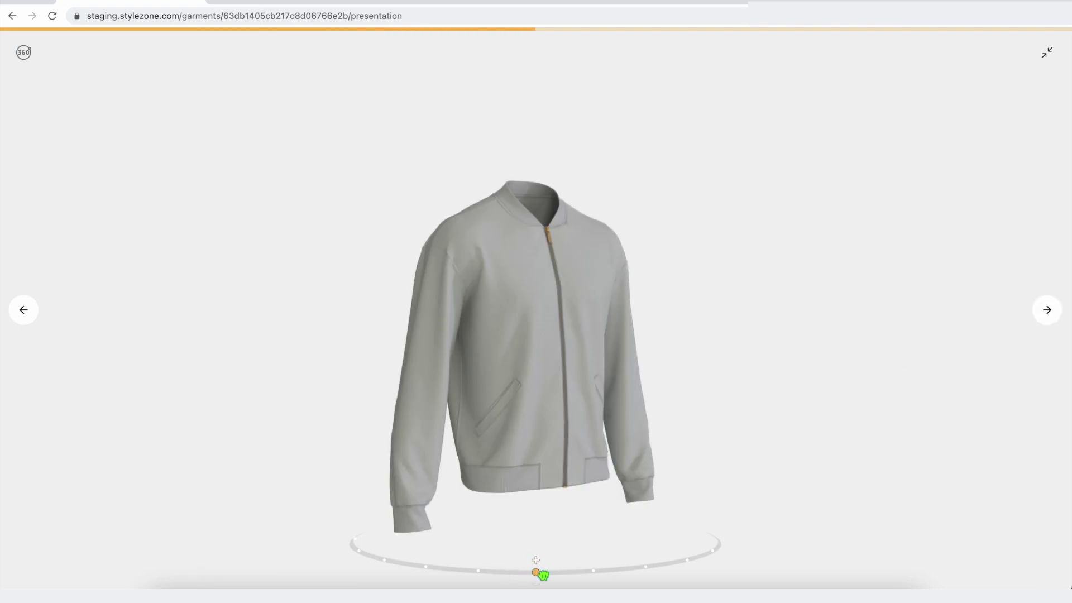
Step: Spin the turntable and the interactive 3-D jacket, then exit full screen to the gallery
drag(540, 574, 510, 561)
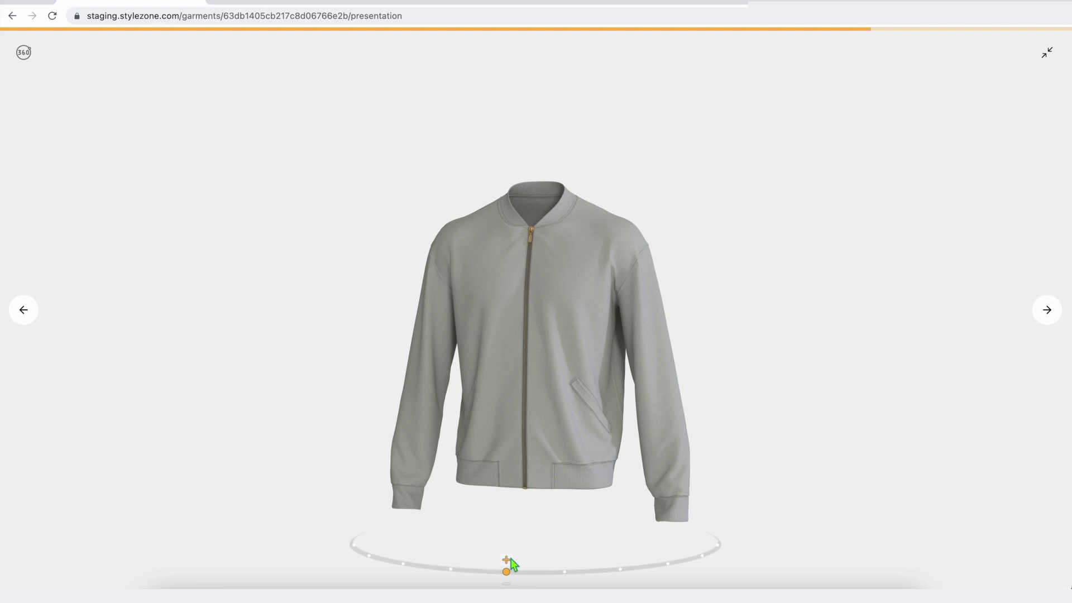
drag(511, 558, 551, 556)
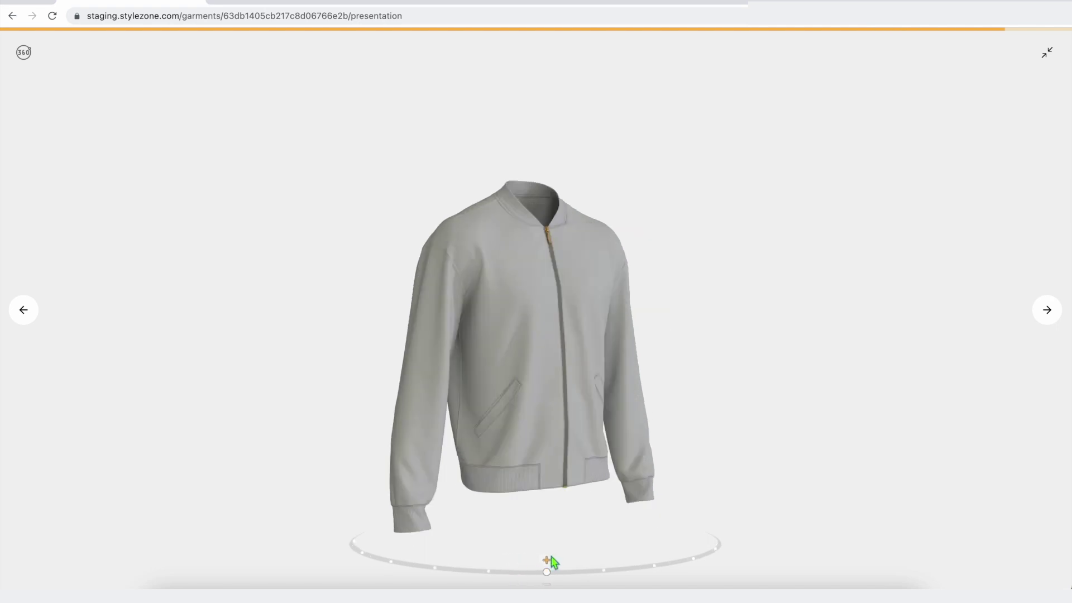
click(1049, 309)
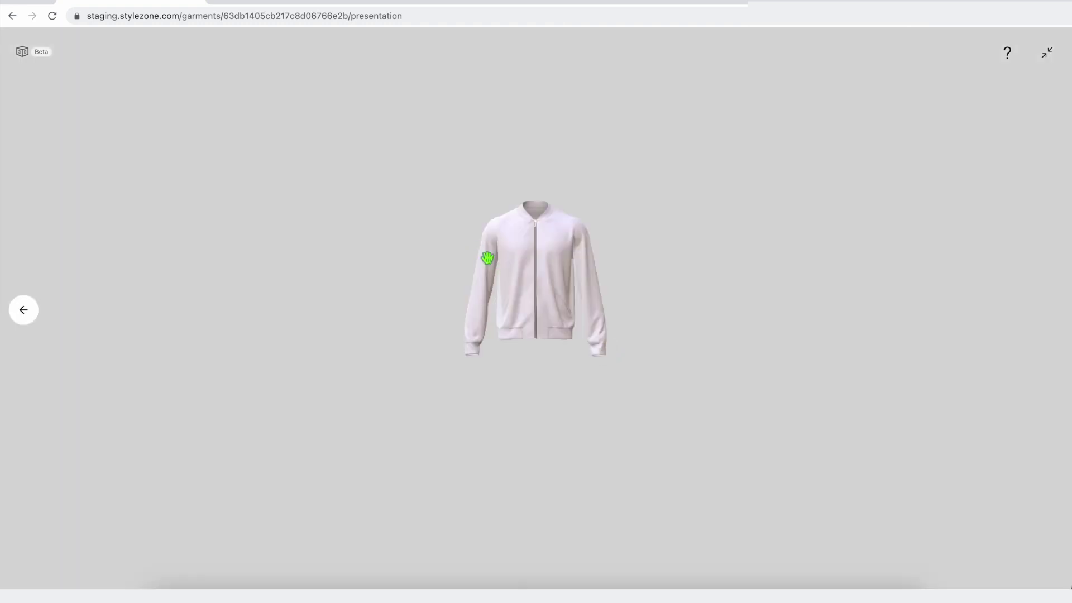
scroll(487, 257, up, 3)
drag(488, 256, 1052, 65)
click(1047, 52)
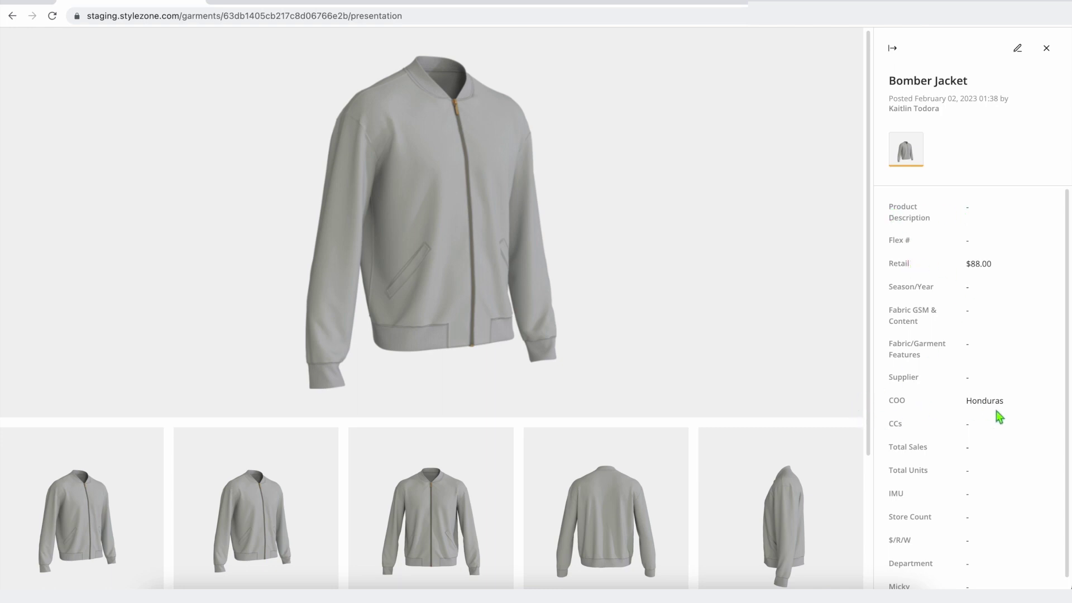
scroll(996, 415, down, 1)
Step: Enter 'Cotton 100%' as Fabric GSM & Content in Style Information and return to the style page
scroll(998, 417, up, 1)
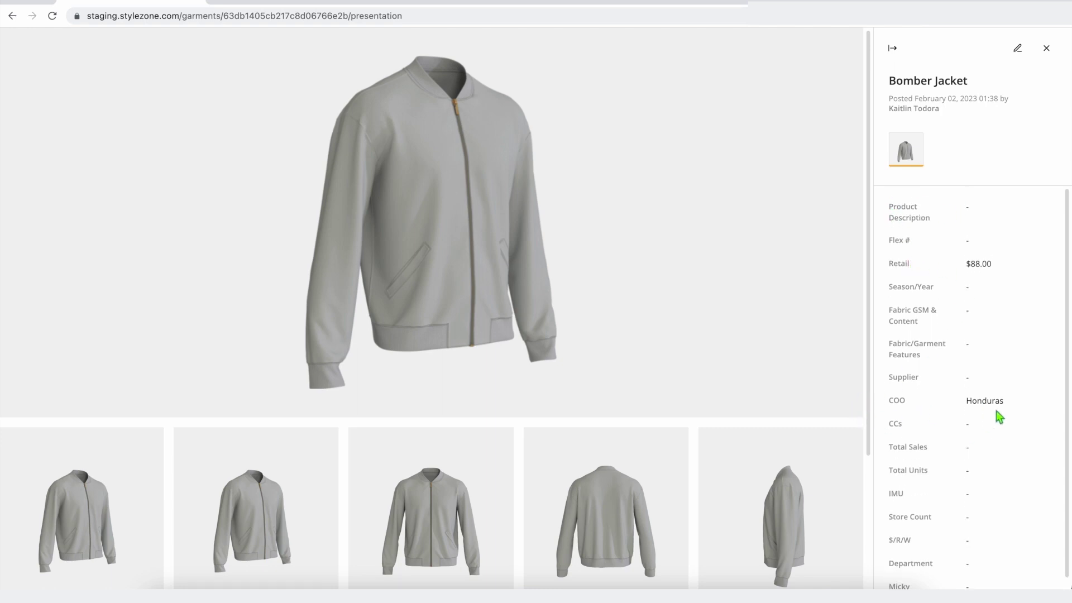
click(1018, 48)
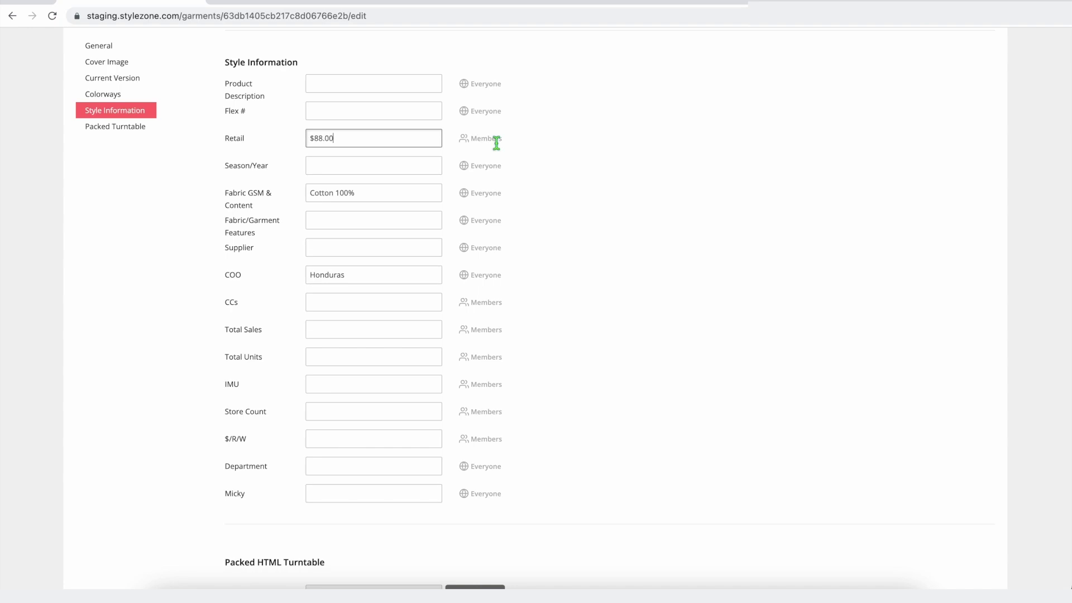
scroll(496, 143, up, 10)
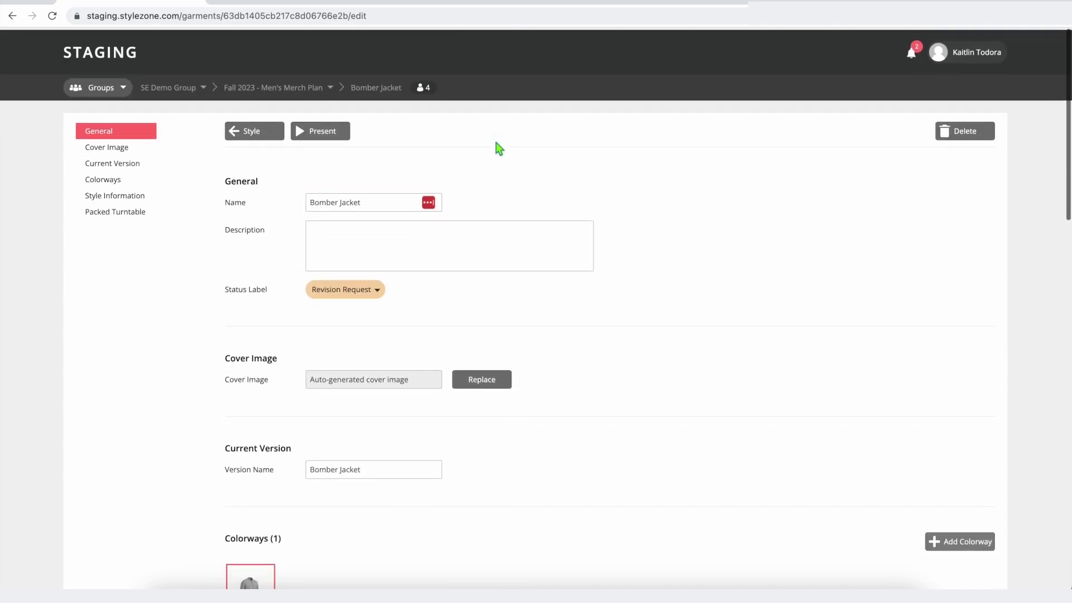
click(254, 137)
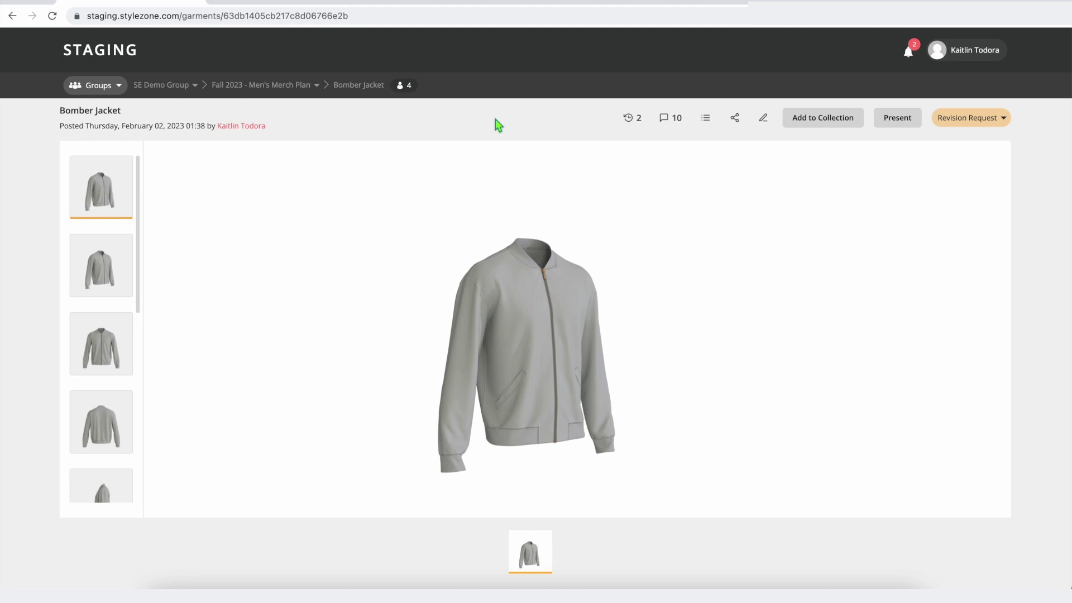
Step: Share the Bomber Jacket to the Partner Factory XYZ board, found by searching 'par', and dismiss the confirmation
click(736, 119)
click(500, 299)
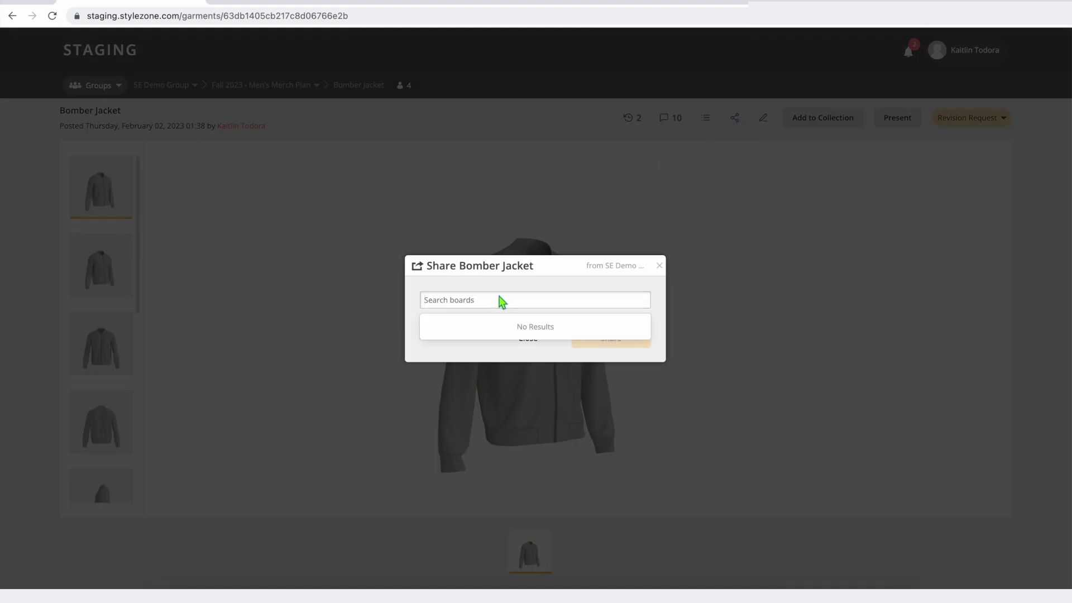
text(par)
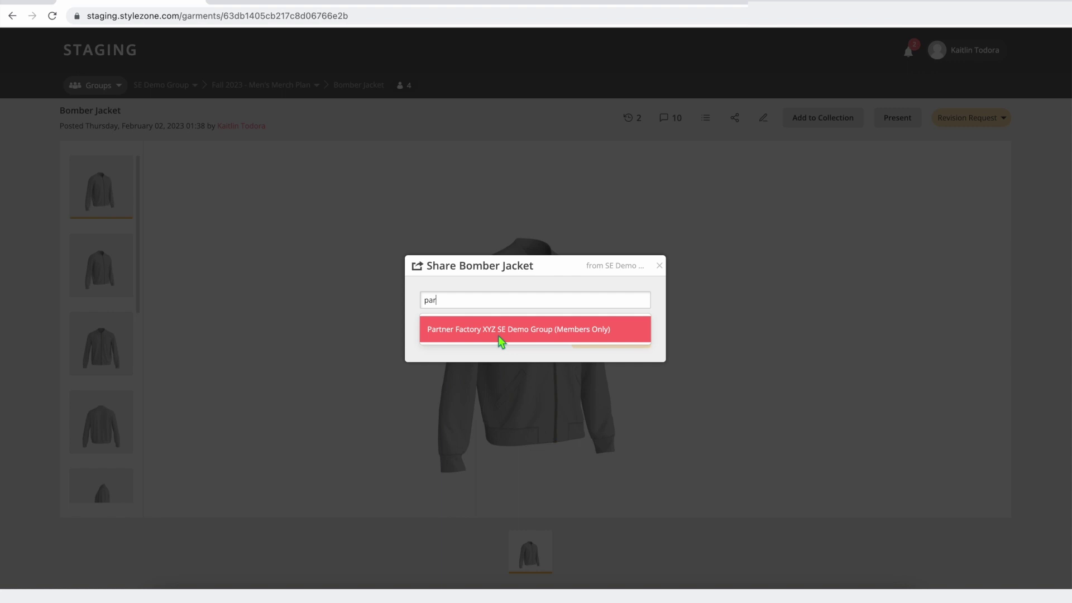
click(495, 337)
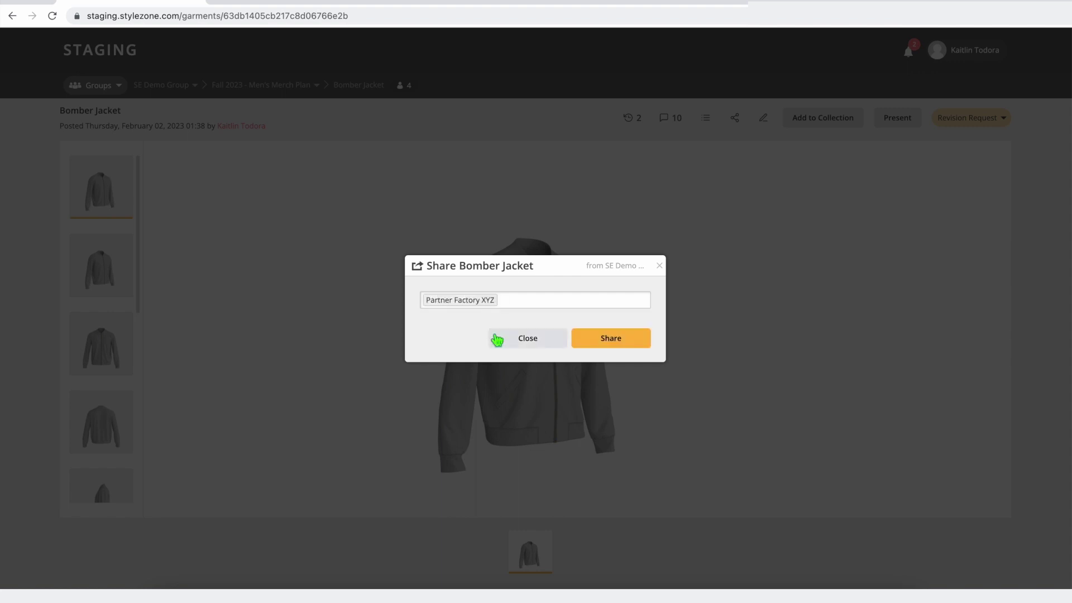
click(596, 343)
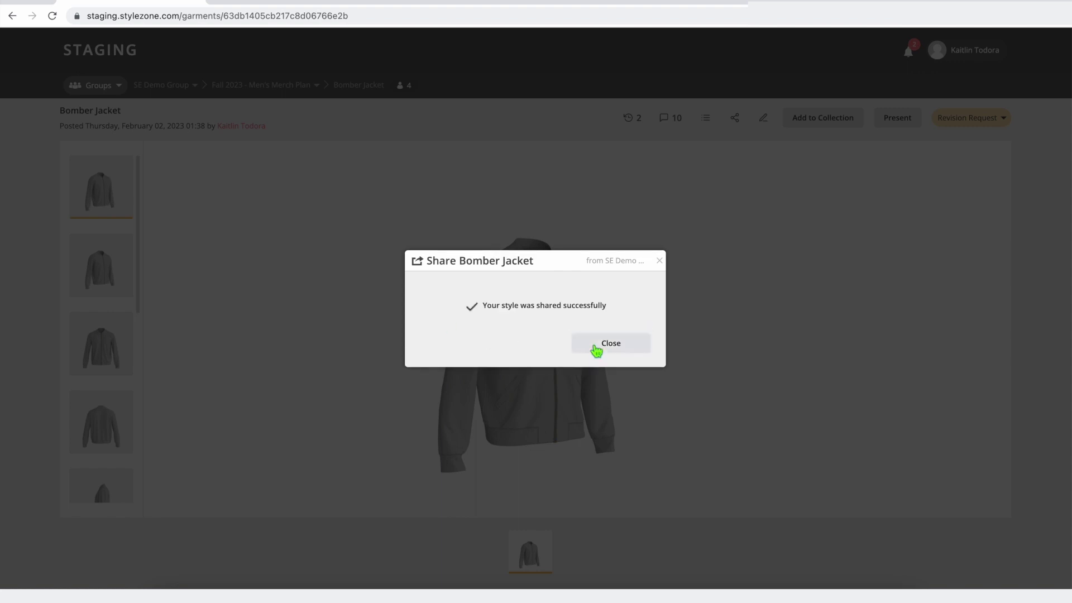
click(596, 345)
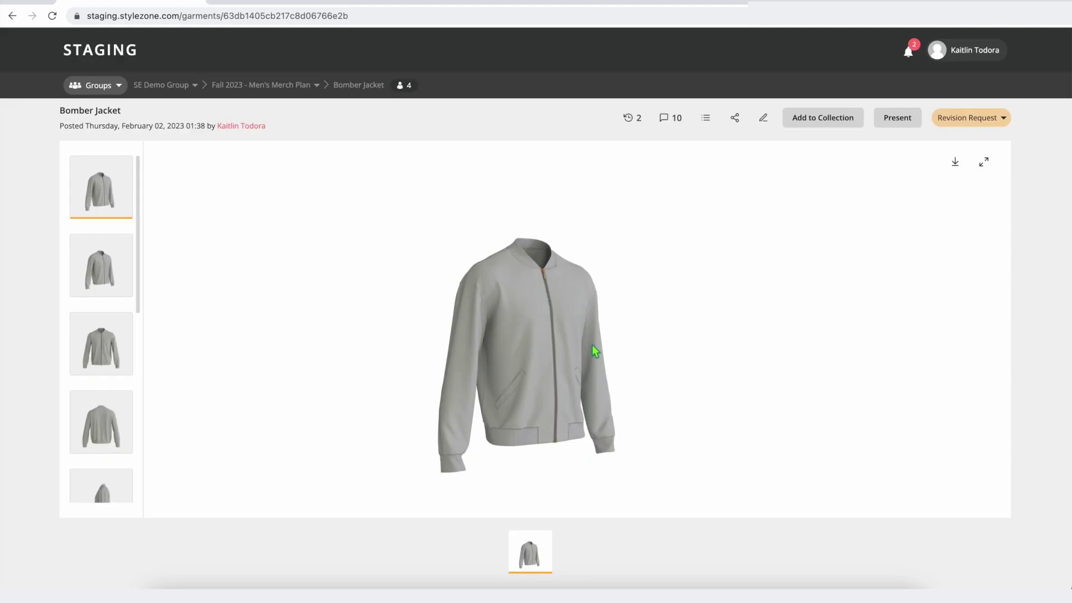
Step: Go to the Partner Factory XYZ board and open its Bomber Jacket card, status Not Set
click(303, 89)
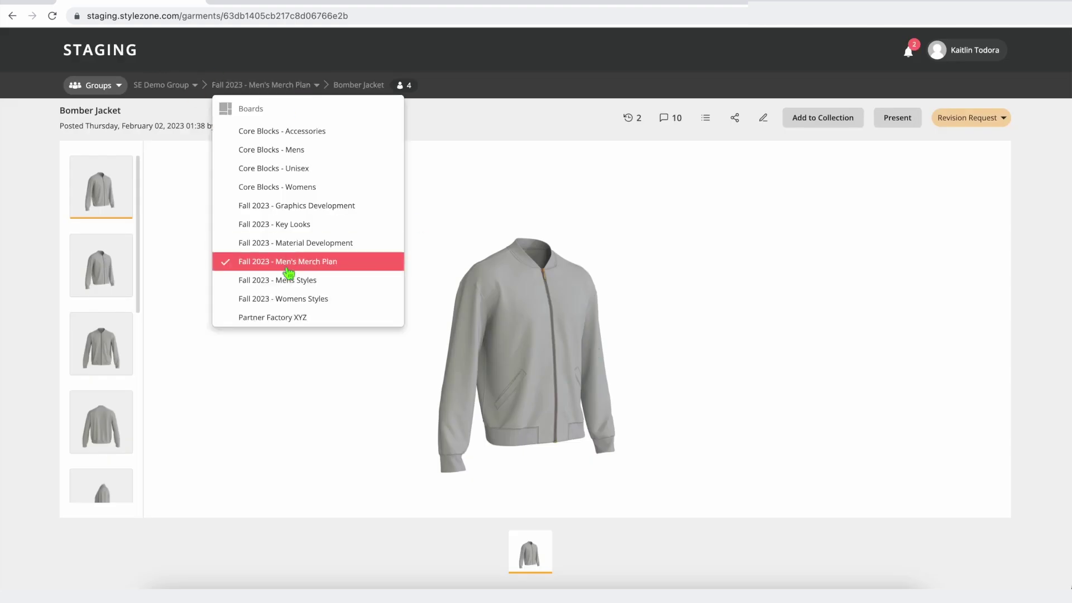
click(297, 323)
click(313, 215)
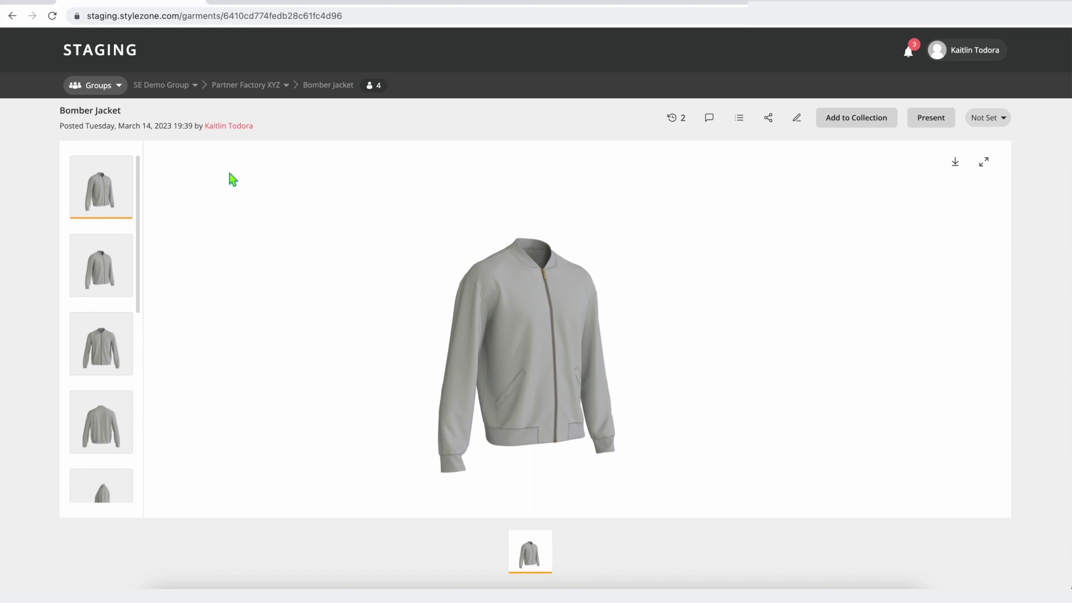
click(190, 87)
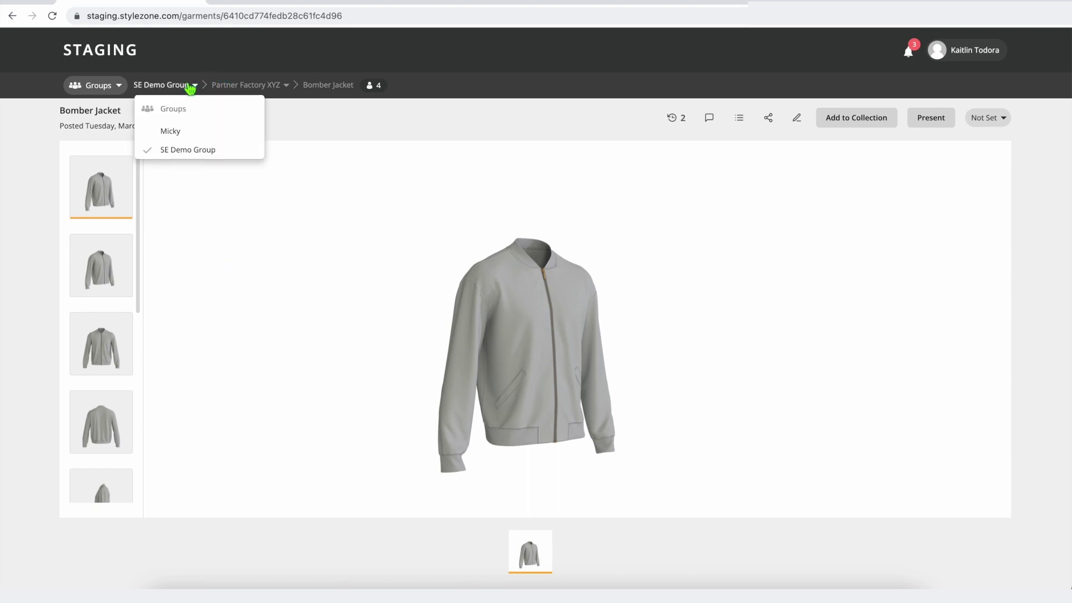
Step: Open the Bomber Brights style from the SE Demo Group's Fall 2023 - Mens Styles board
click(189, 149)
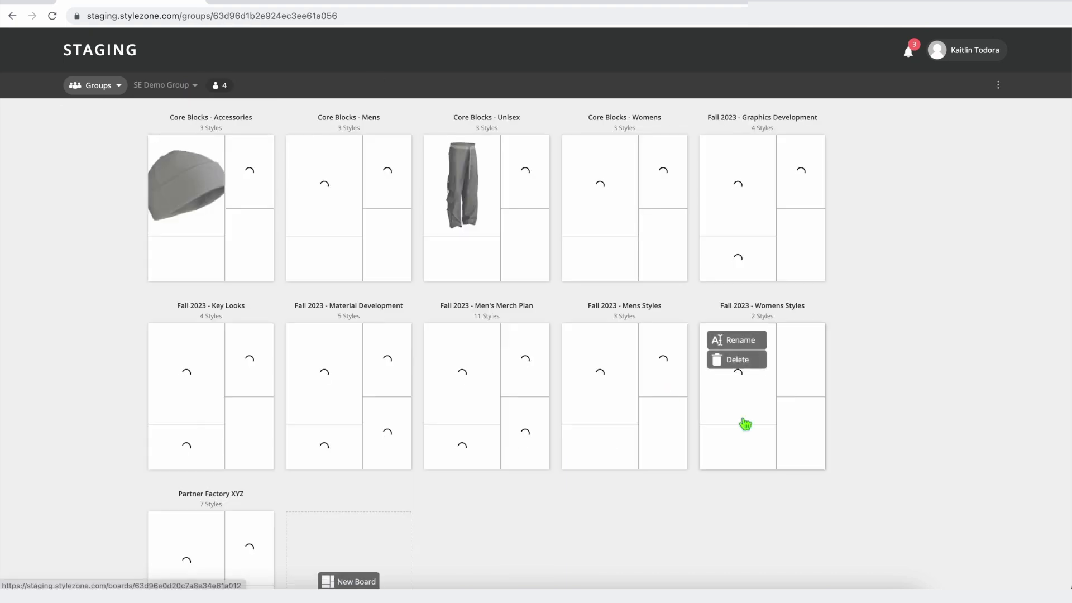
scroll(745, 535, down, 1)
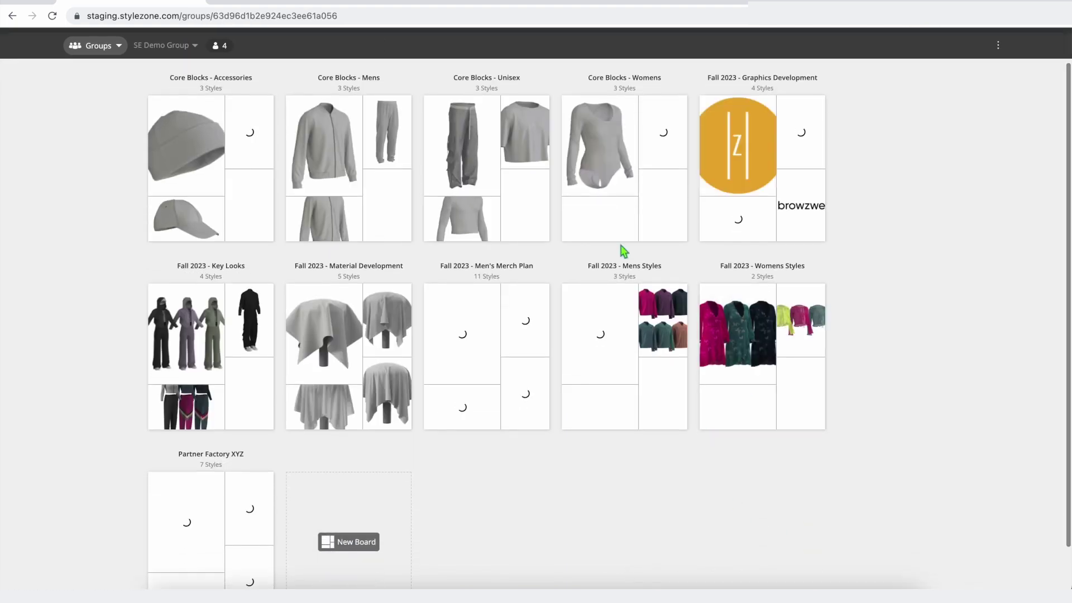
click(639, 274)
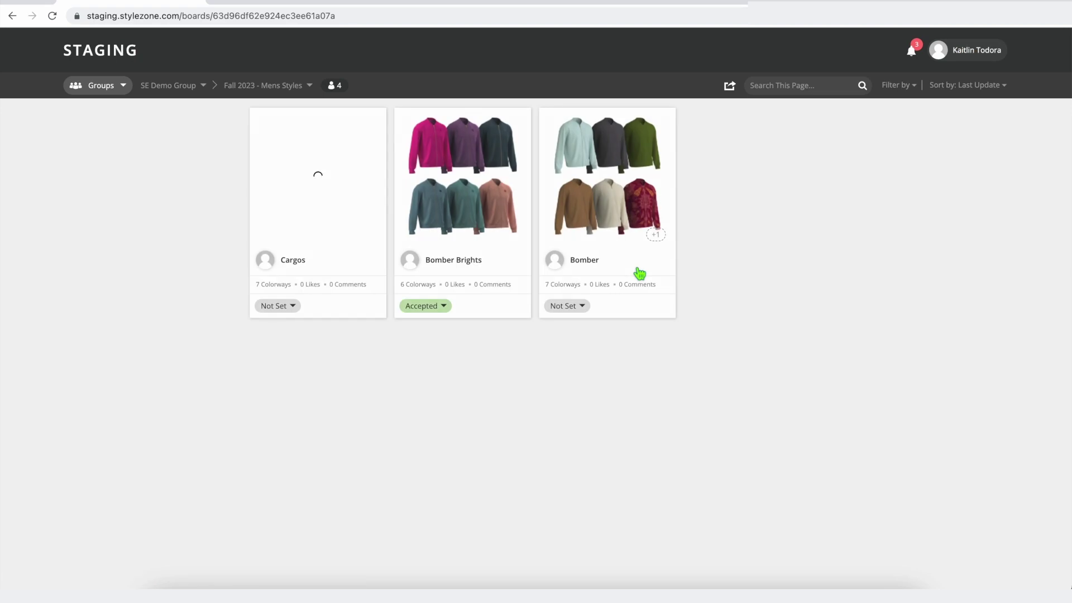
click(519, 222)
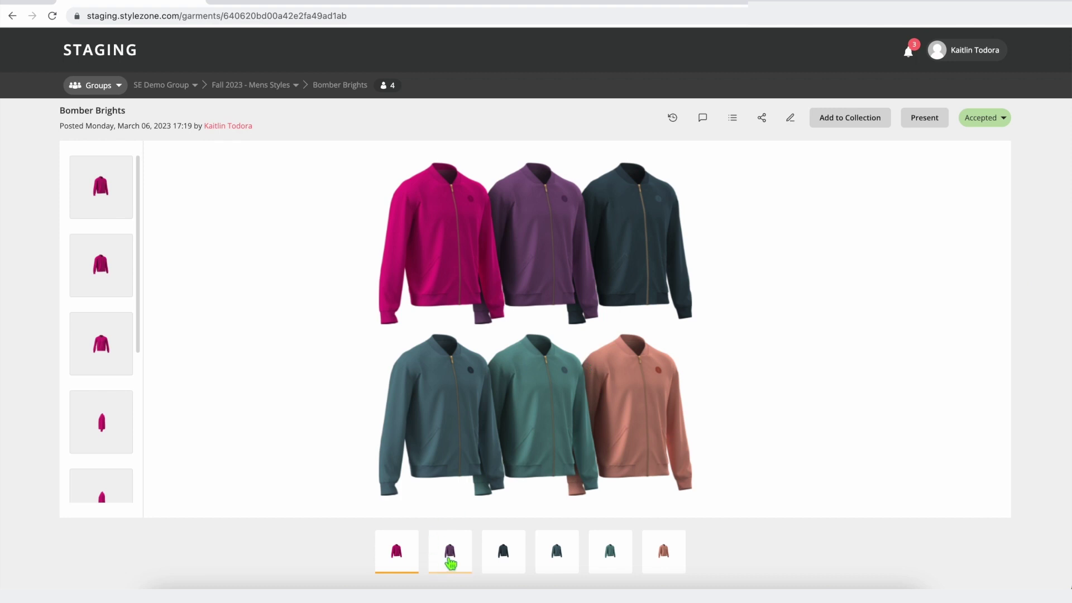
scroll(128, 471, down, 5)
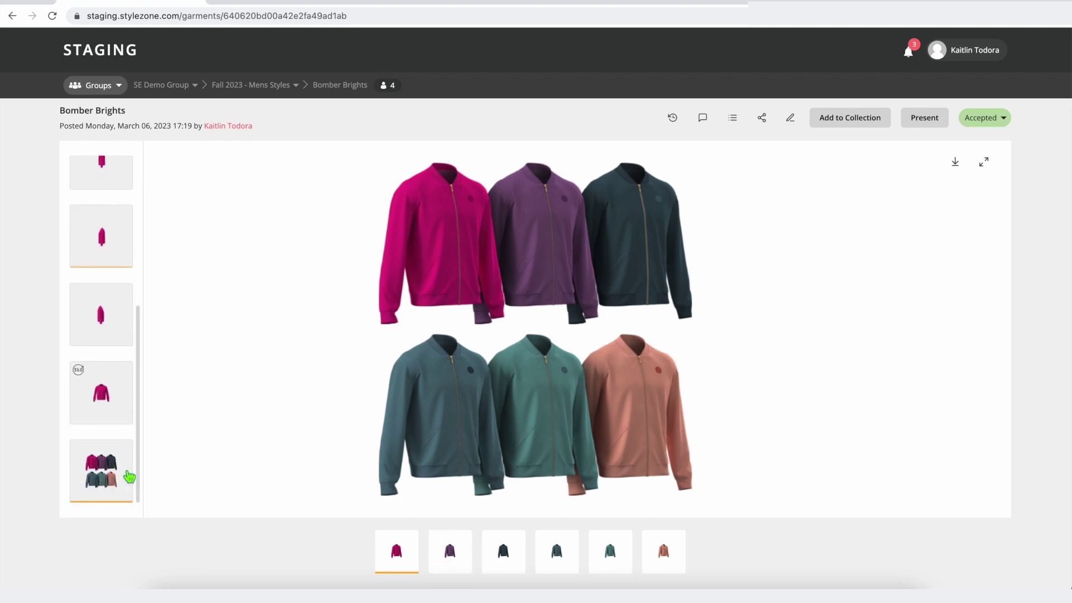
scroll(115, 335, up, 5)
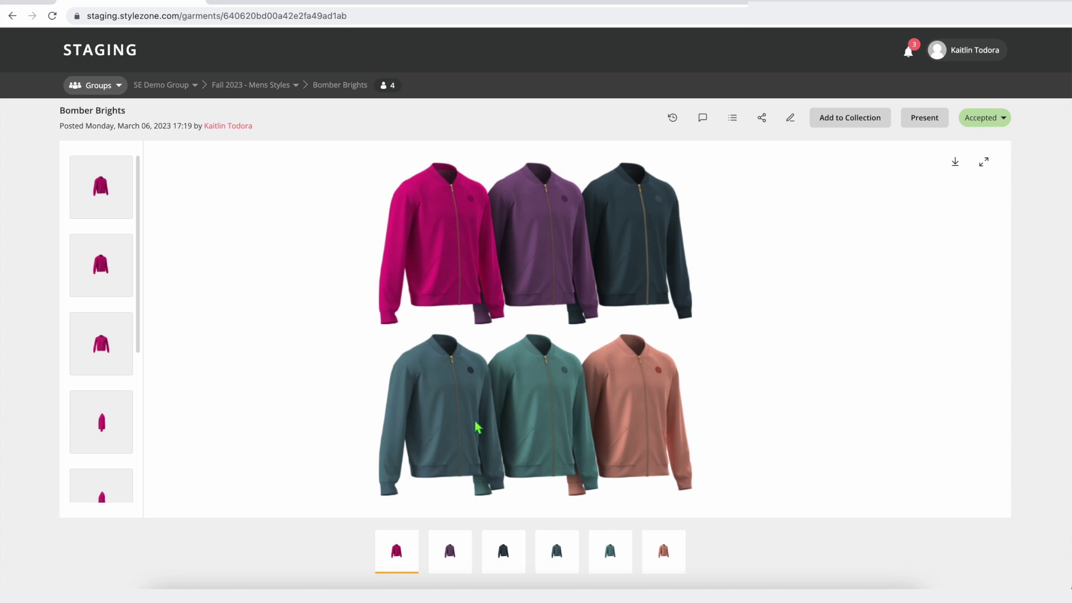
Step: View the purple, navy, teal and finally pink Bomber Brights colorways
click(456, 567)
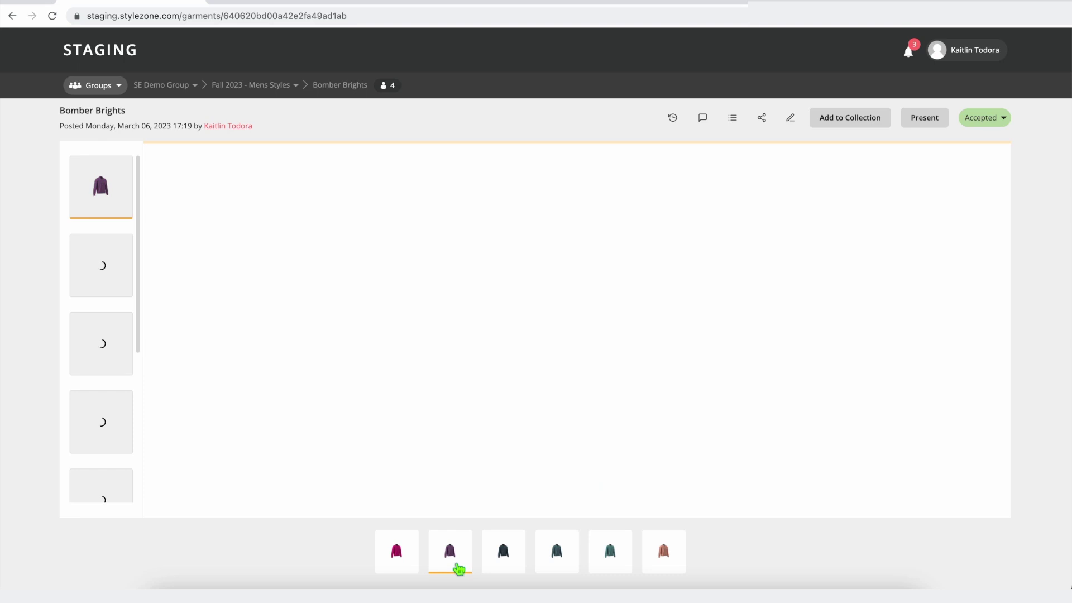
click(505, 568)
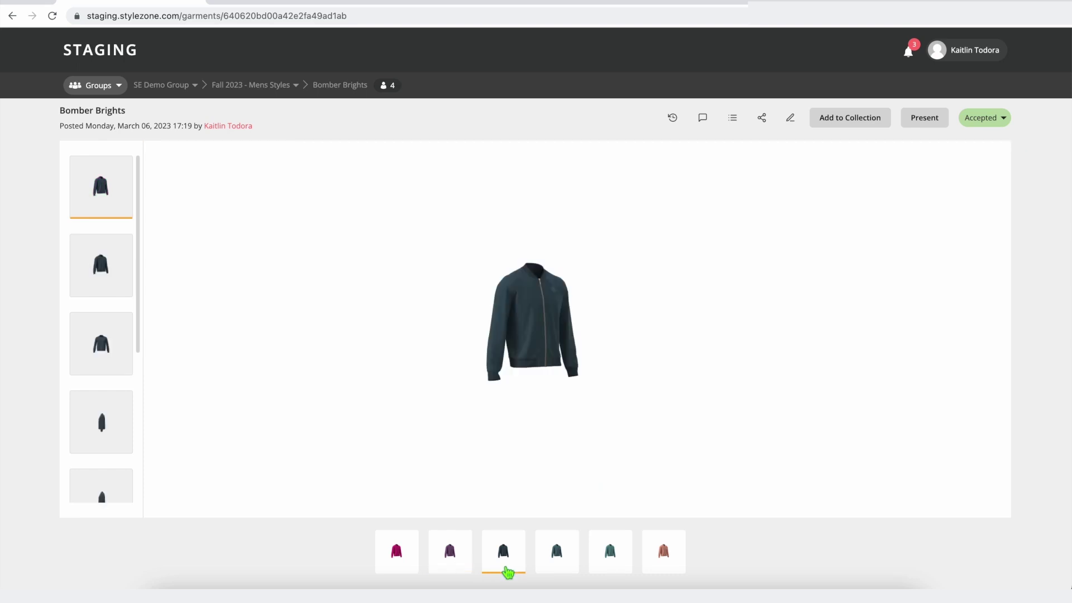
click(557, 563)
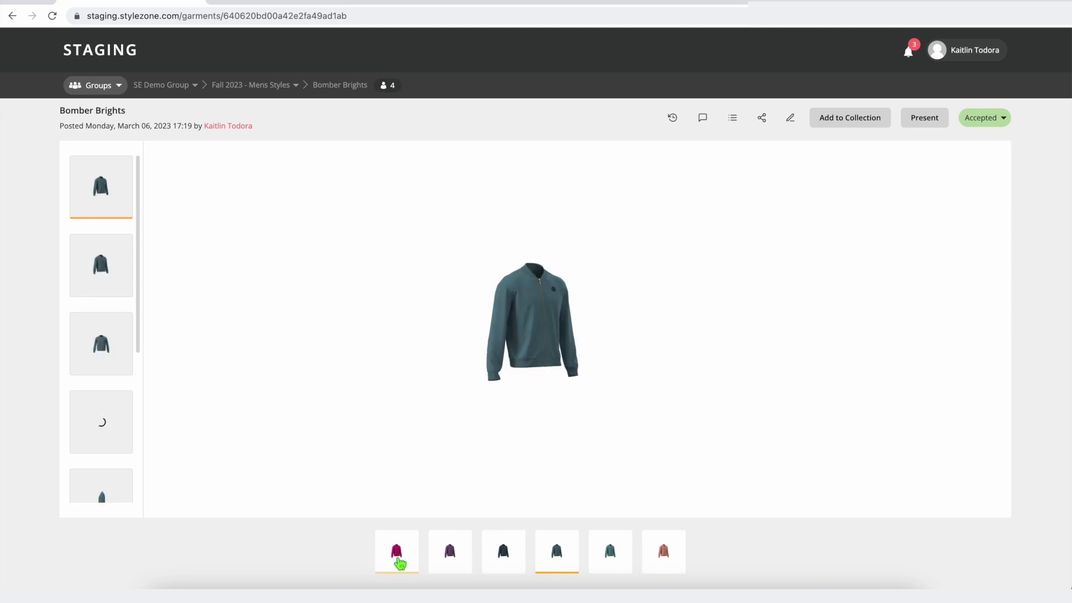
click(399, 560)
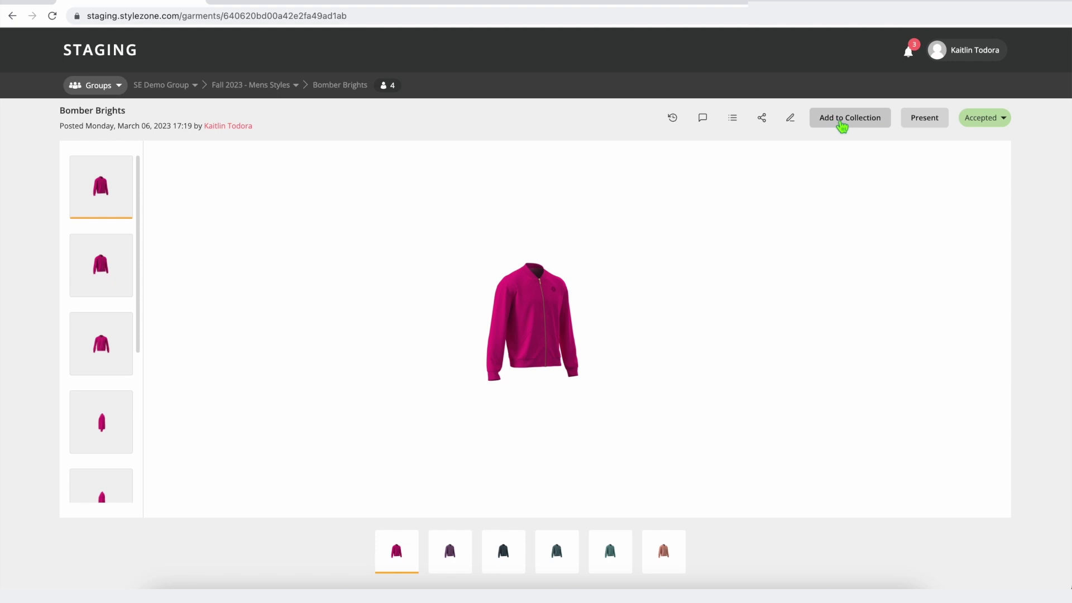
Step: Open the Retailer A - Spring 2024 Assortment collection from the Add to Collection list
click(842, 125)
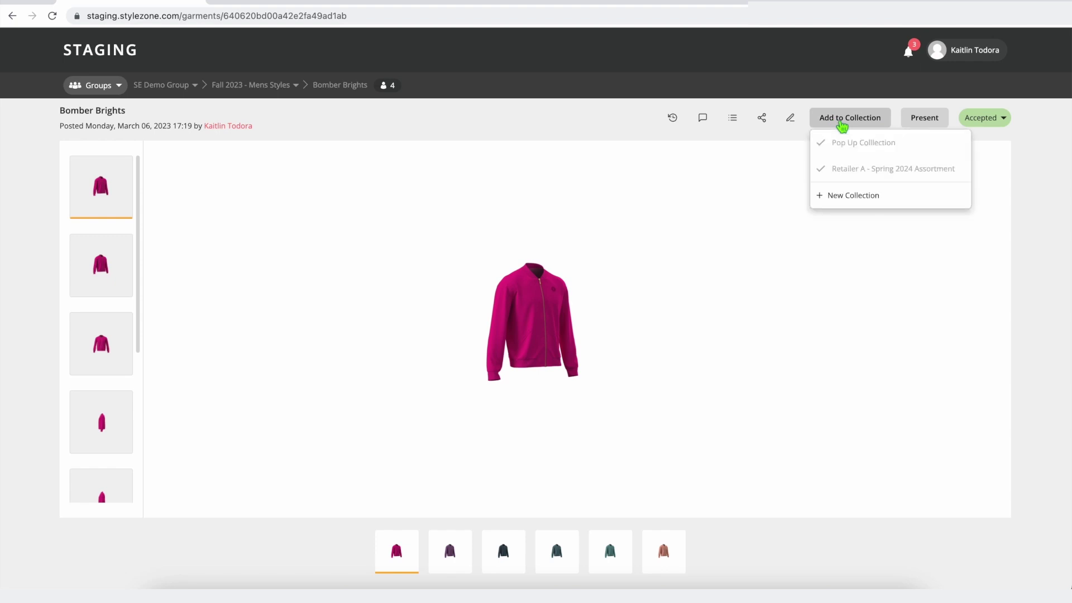
mouse_move(880, 167)
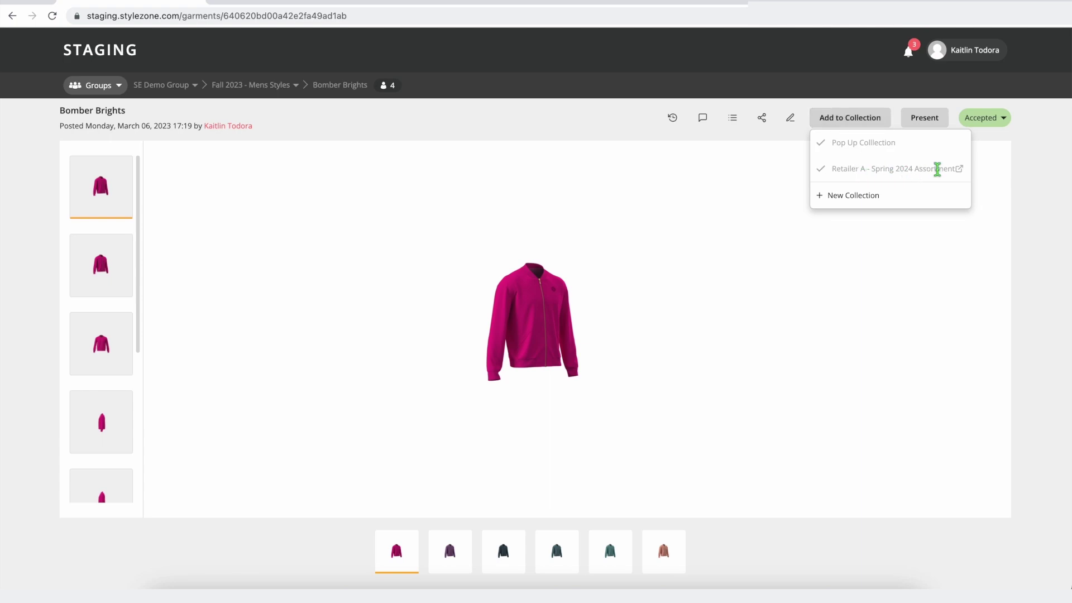
click(959, 170)
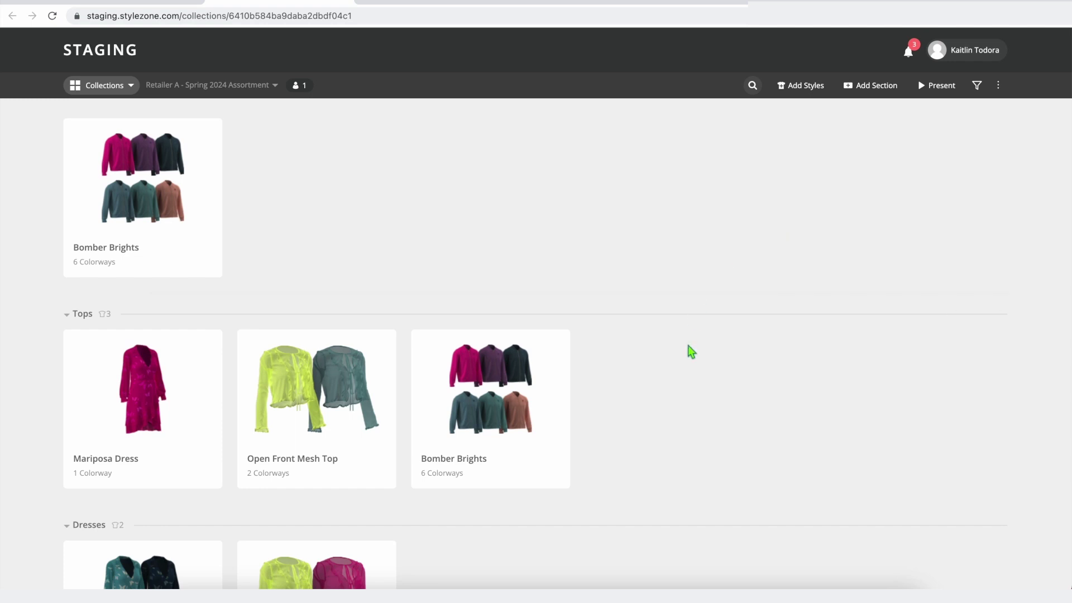
Step: Drag cards so Open Front Mesh Top sits under Tops and both Mariposa Dresses under Dresses
scroll(688, 346, down, 3)
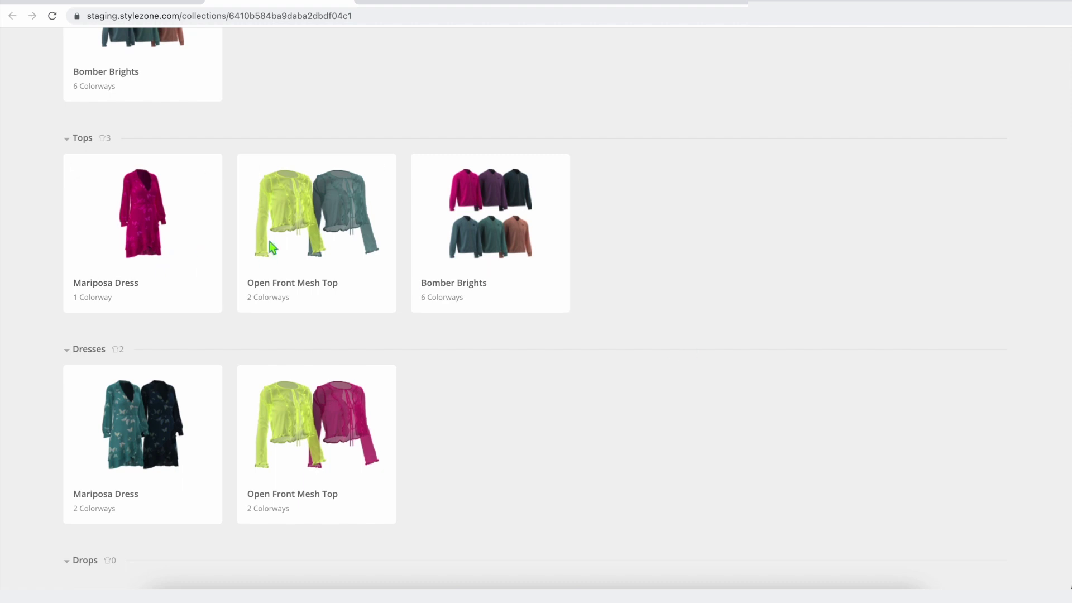
drag(339, 245, 598, 147)
scroll(445, 404, down, 3)
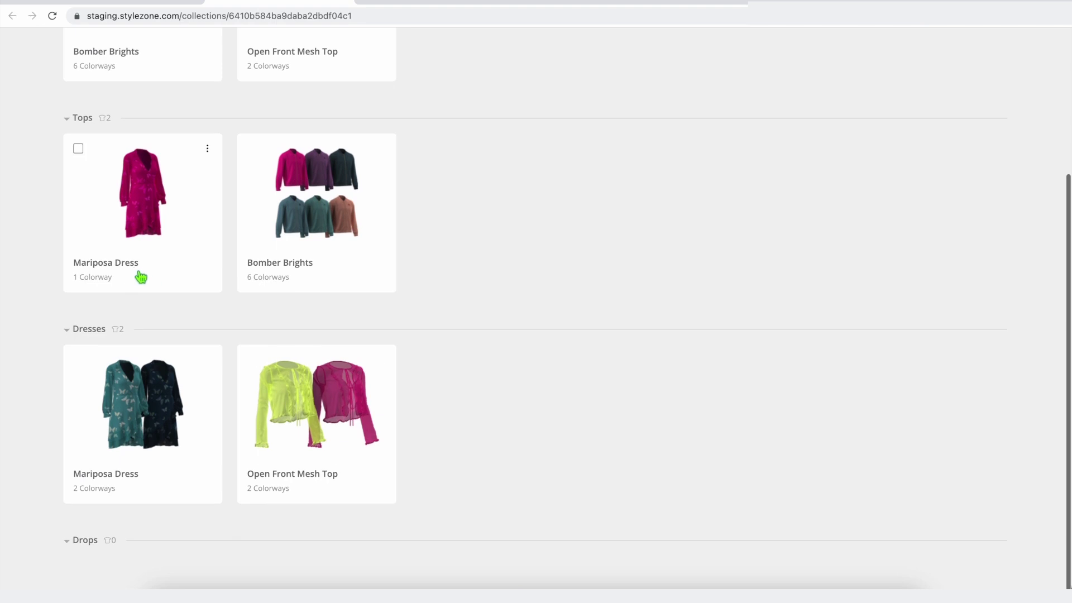
drag(139, 276, 402, 411)
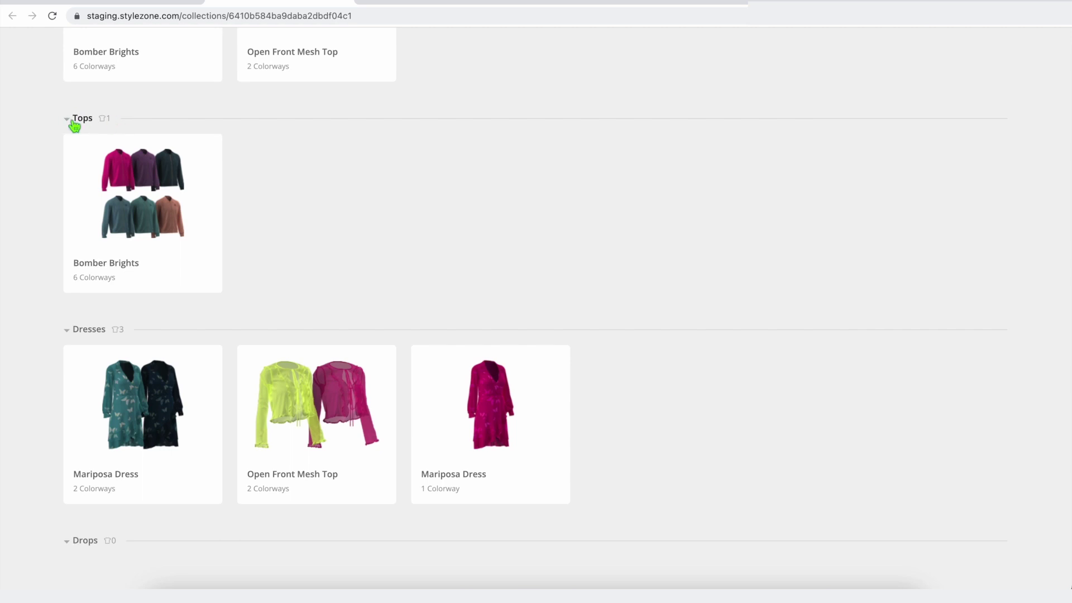
drag(296, 399, 300, 239)
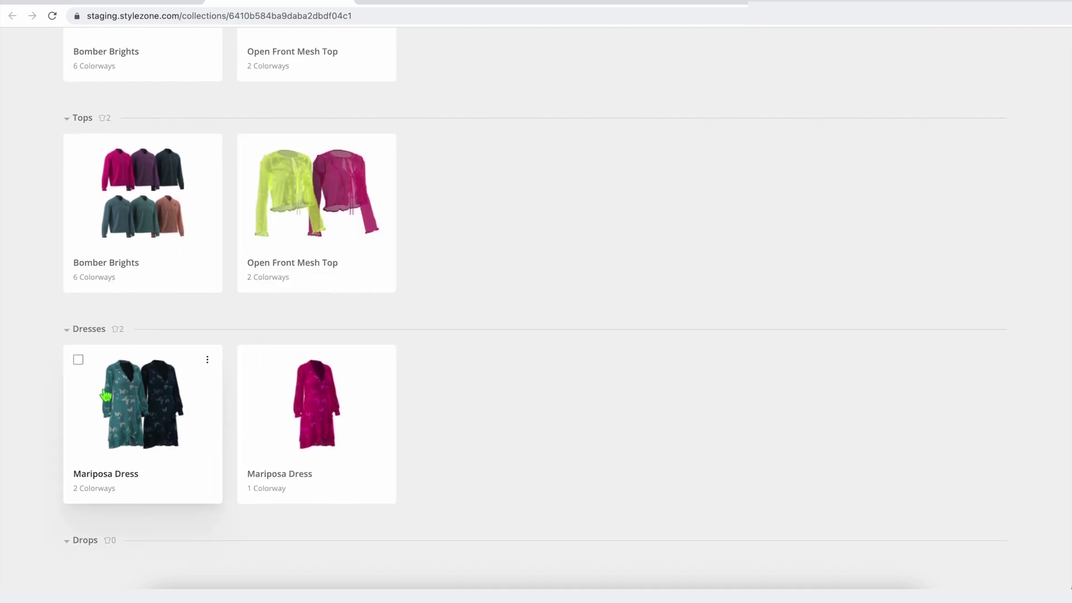
scroll(105, 395, up, 2)
scroll(106, 395, down, 1)
click(83, 173)
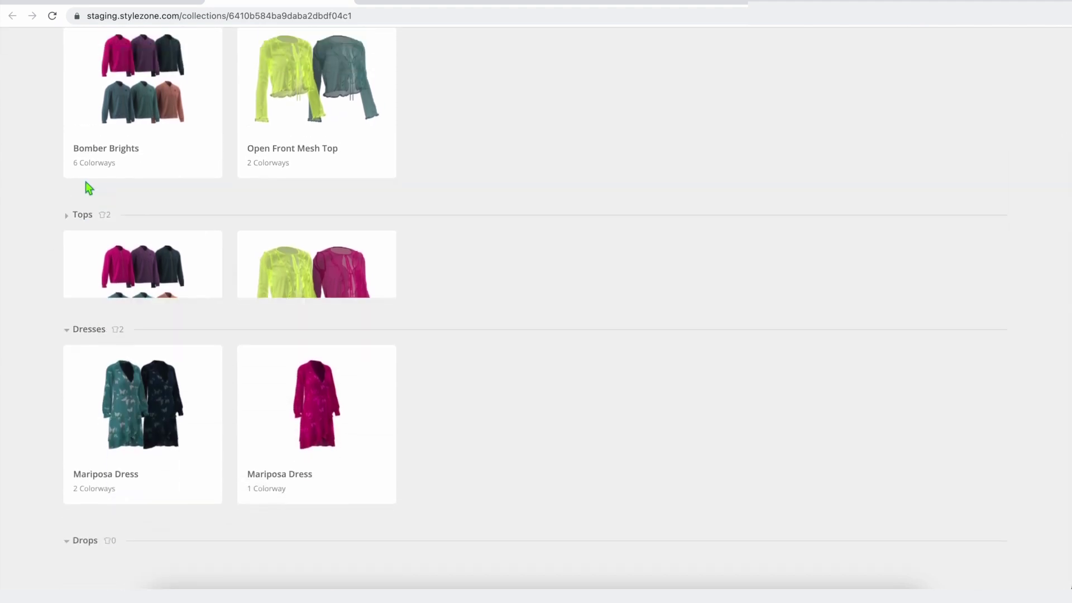
click(73, 286)
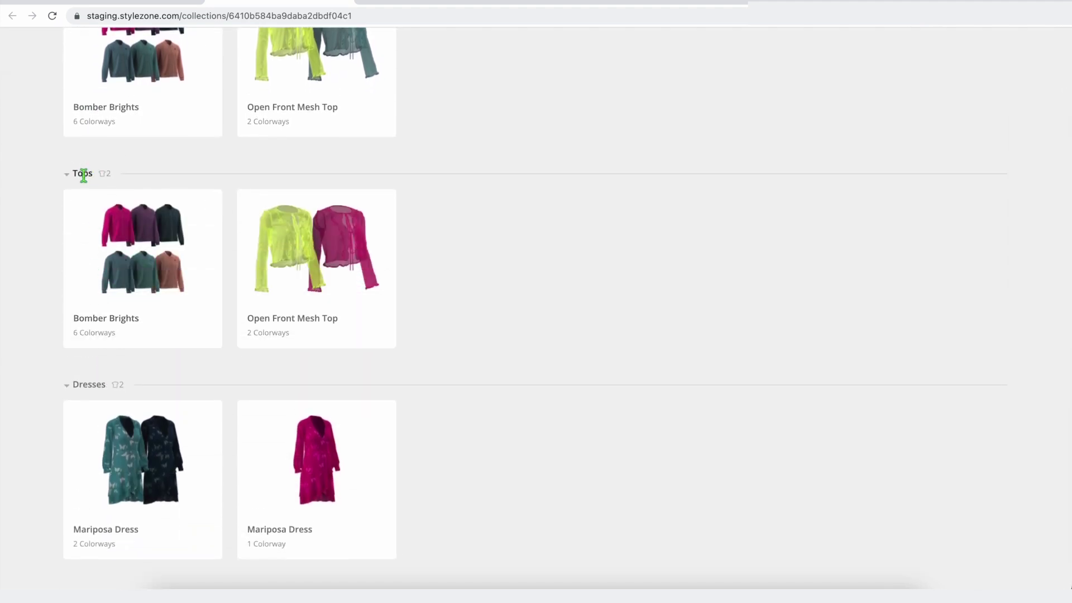
Step: Rename the Tops section to 'Early Delivery' and Dresses to 'Late Delivery'
double_click(78, 173)
text(Early Delivery)
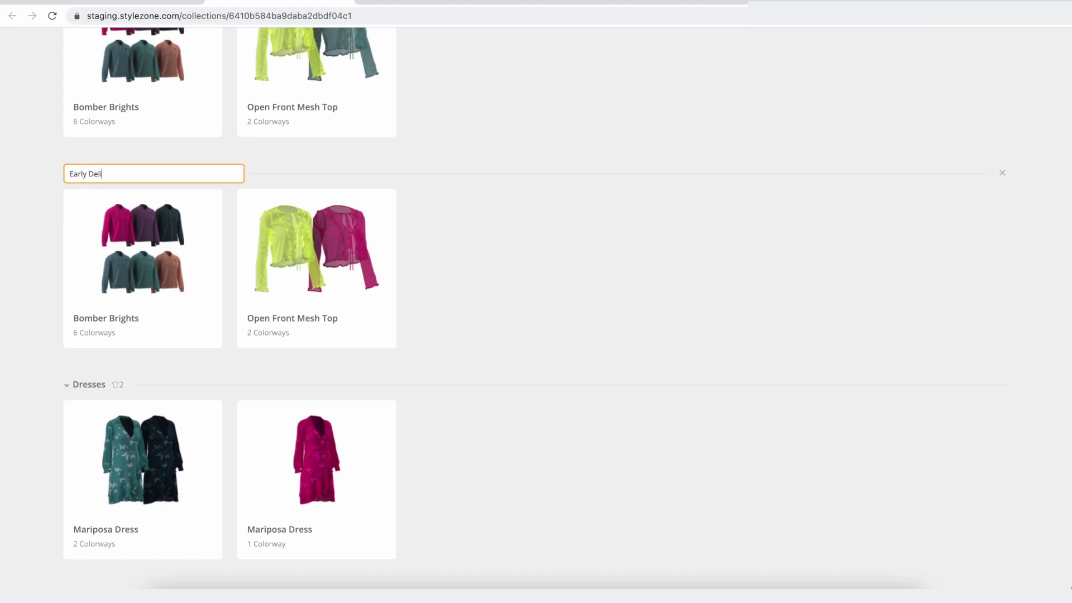
double_click(88, 384)
text(Late Delivery)
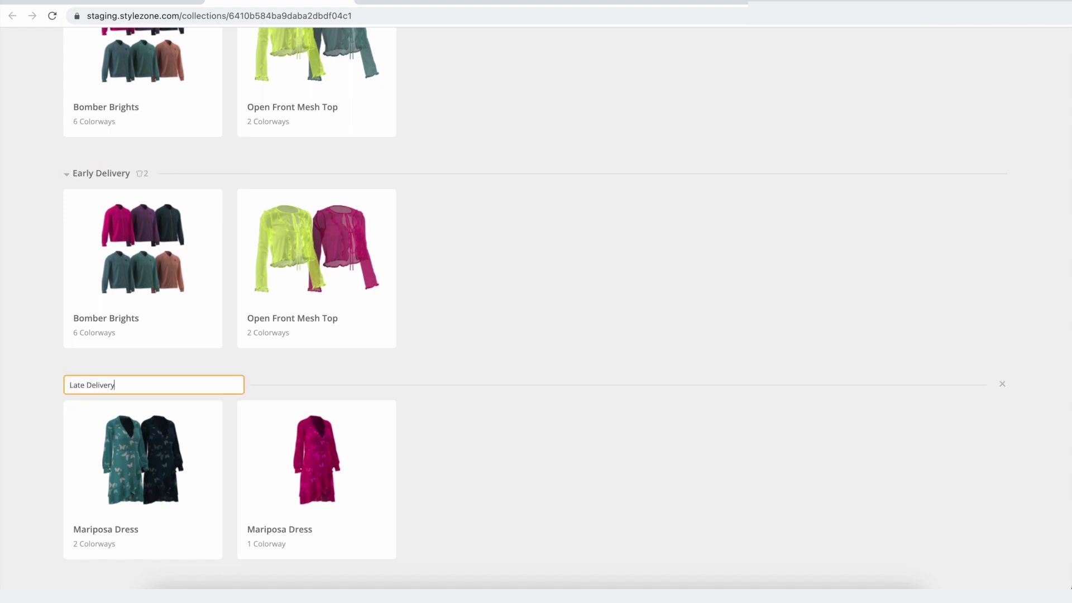
key(Return)
Step: Move the Open Front Mesh Top and Bomber Brights cards into Late Delivery
scroll(521, 461, down, 1)
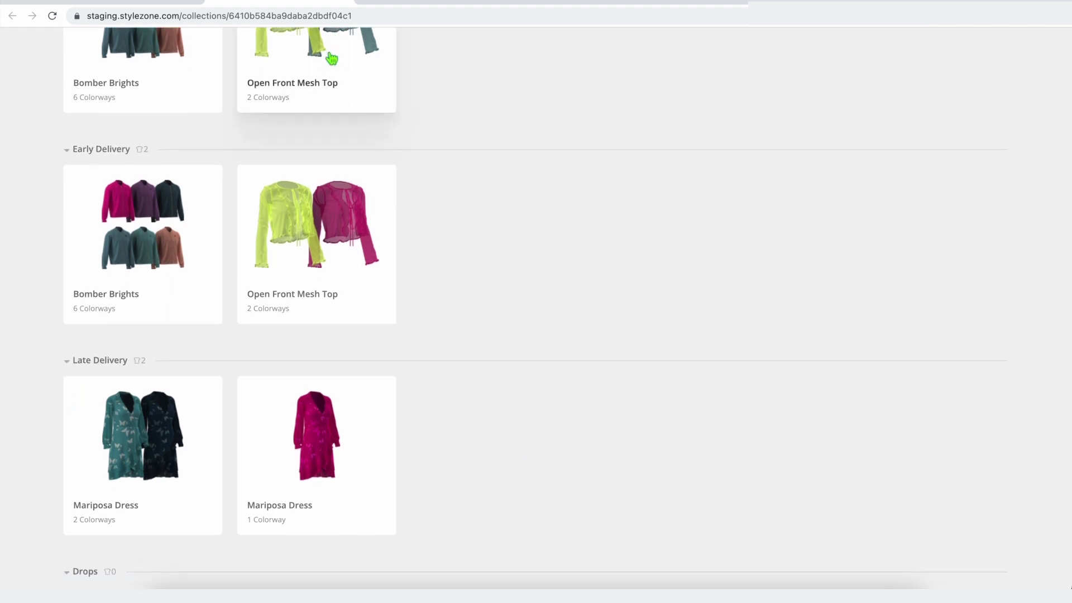
drag(331, 58, 533, 441)
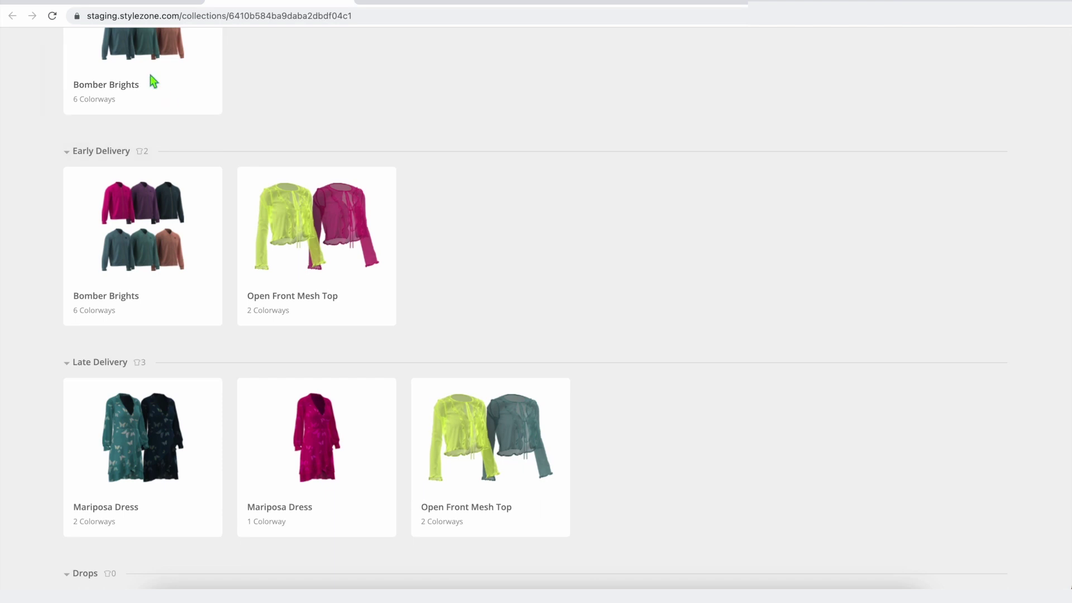
scroll(150, 79, up, 3)
drag(154, 79, 680, 414)
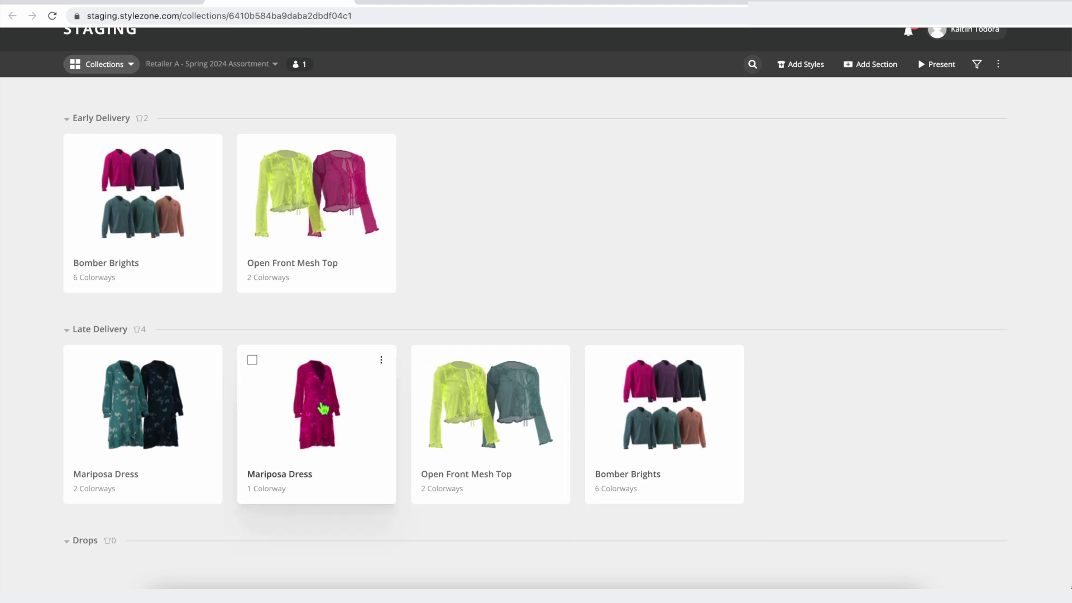
Step: Hide then show the one-colorway Mariposa Dress and drag it into the Drops section
click(381, 360)
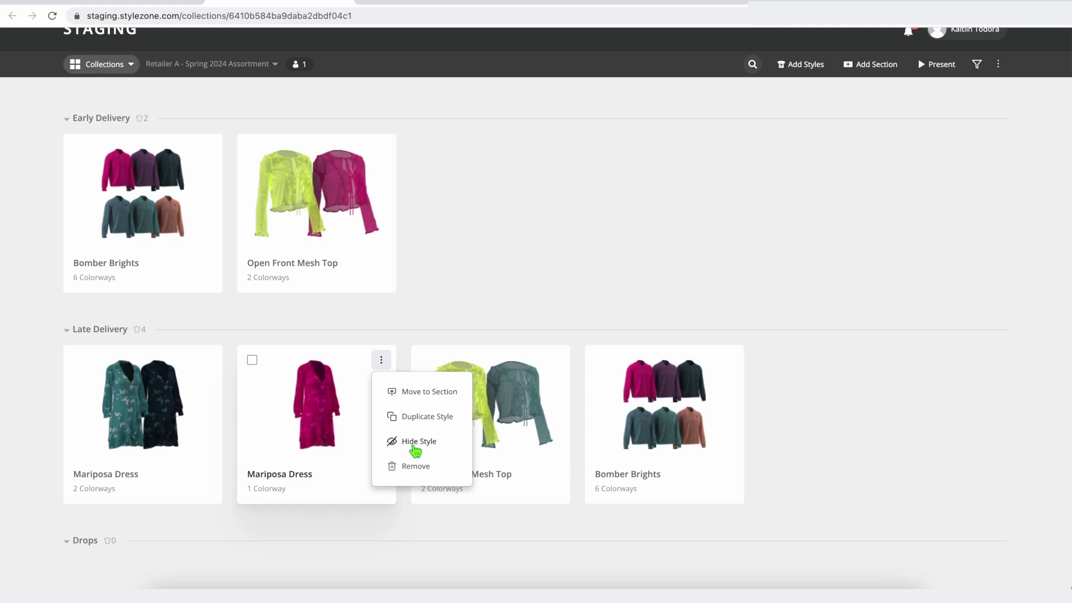
click(382, 360)
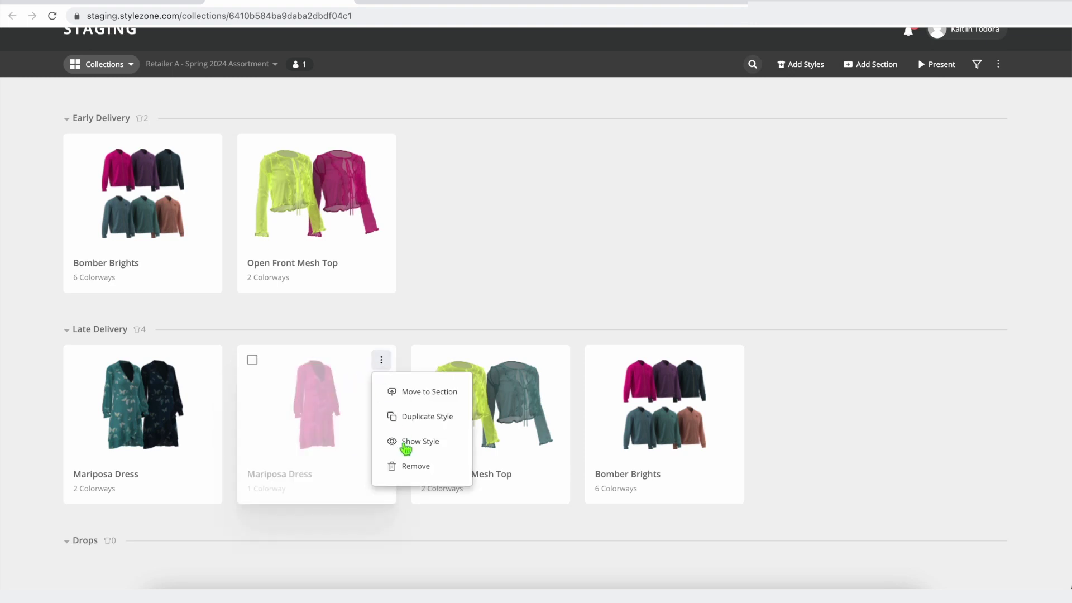
click(402, 443)
drag(296, 418, 121, 555)
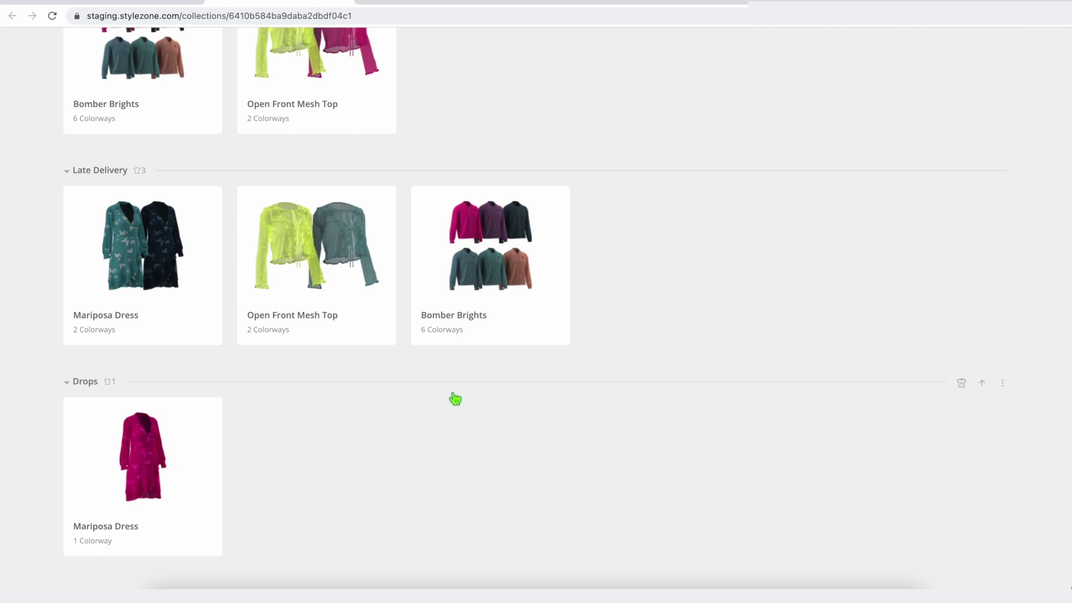
Step: Open the Open Front Mesh Top style details from the collection
scroll(455, 399, up, 1)
scroll(455, 399, up, 2)
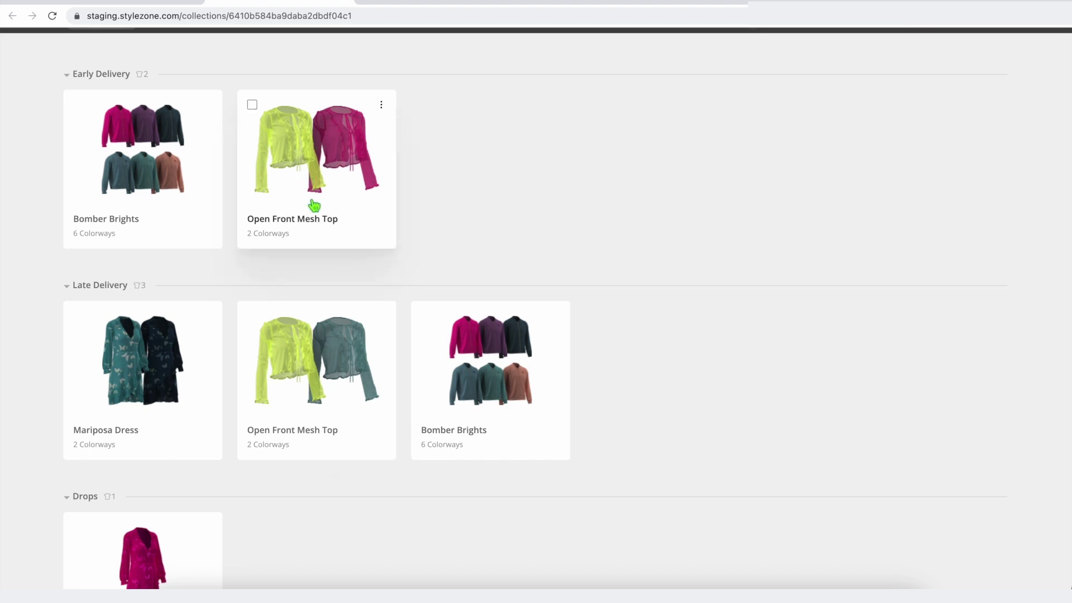
click(336, 377)
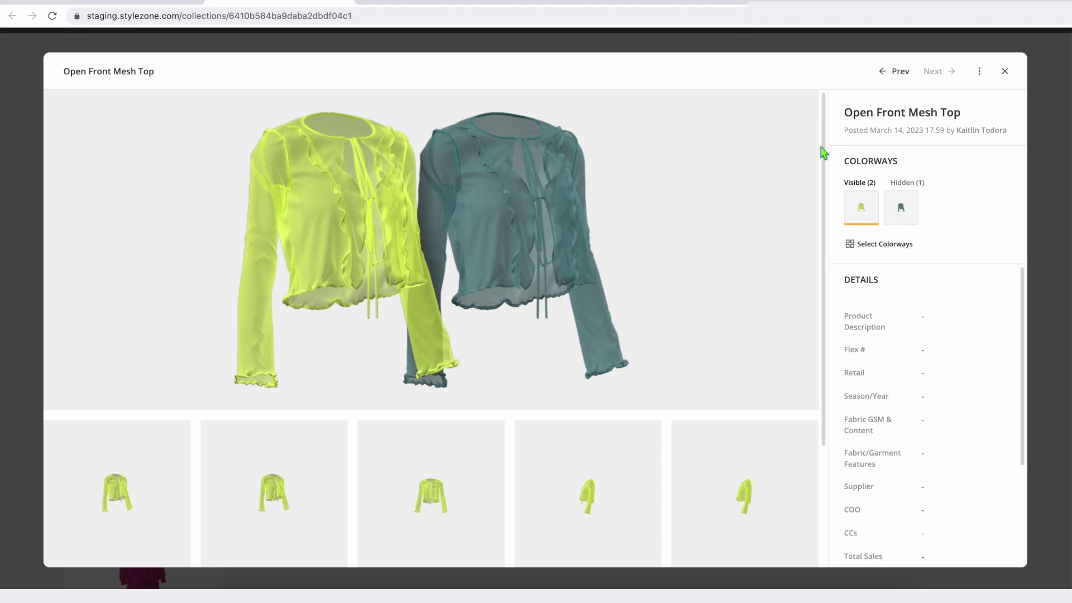
Step: Unhide the pink colorway and hide teal on this Open Front Mesh Top, then close details
click(907, 183)
mouse_move(872, 203)
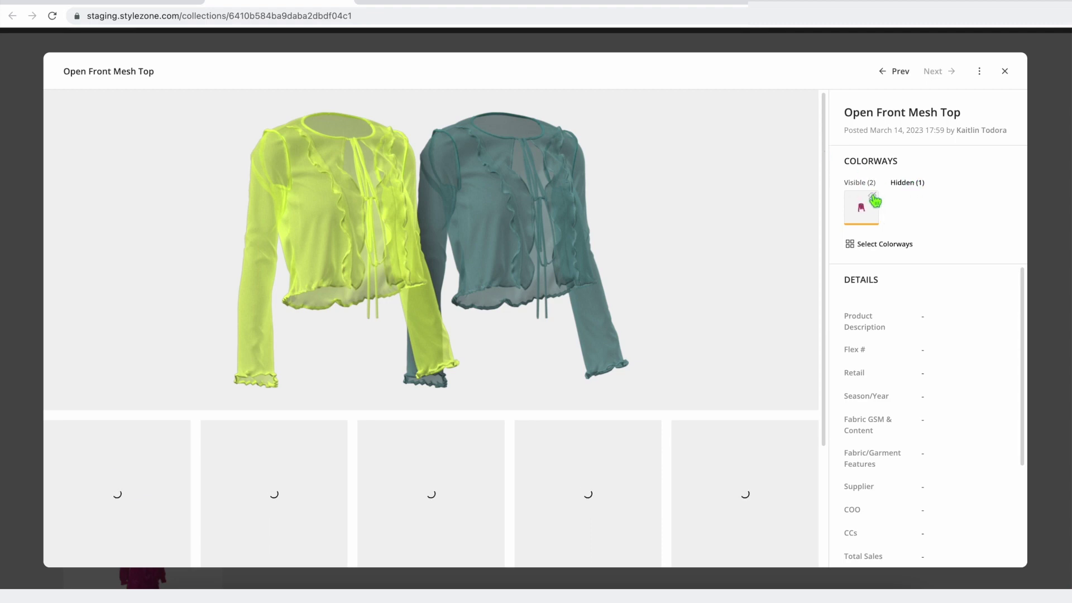
click(874, 199)
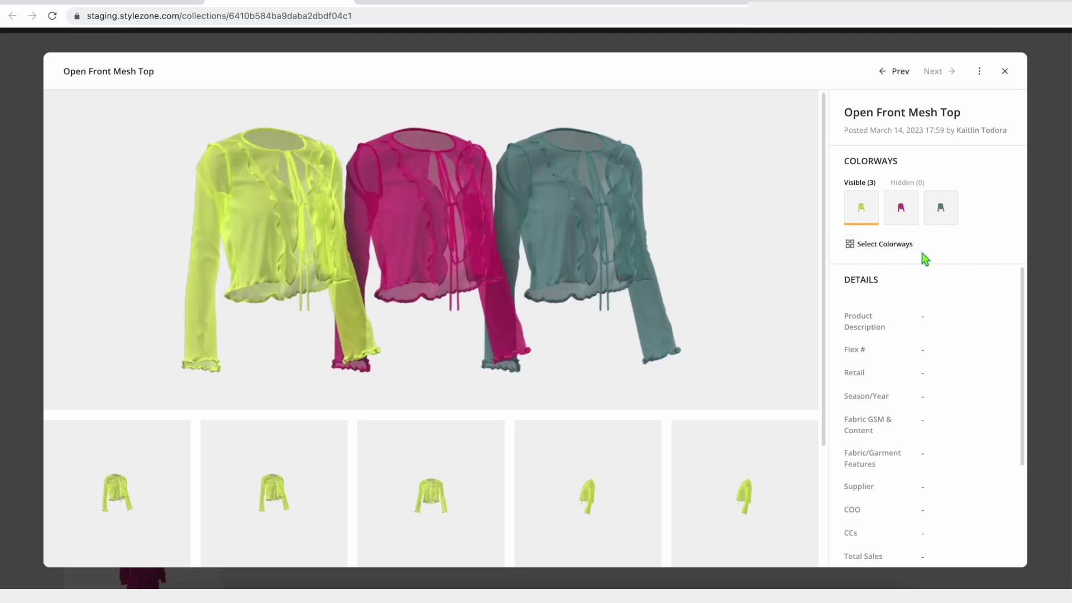
click(951, 199)
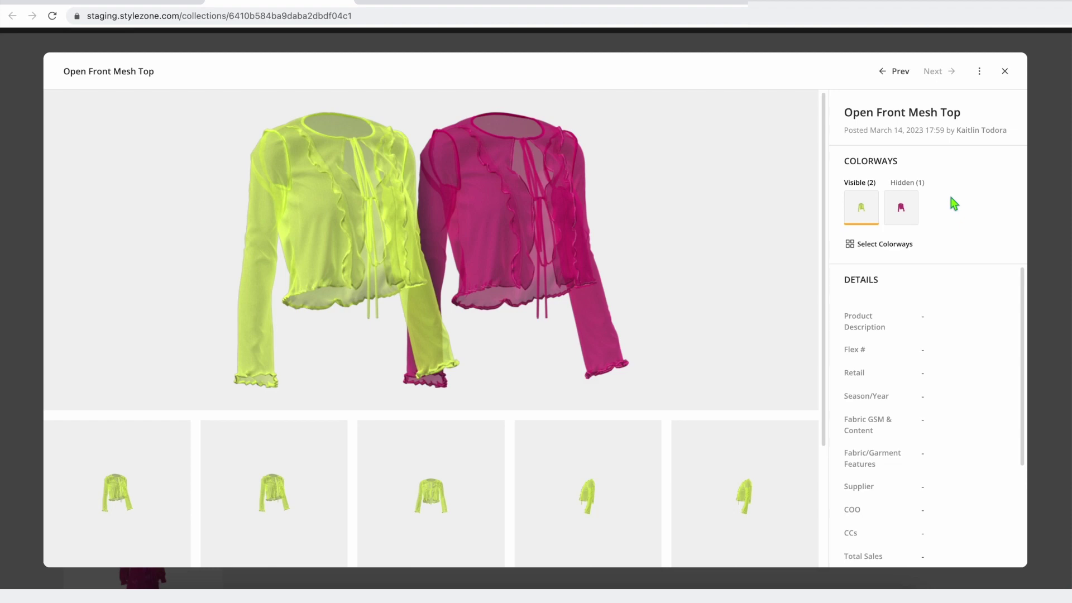
click(1059, 123)
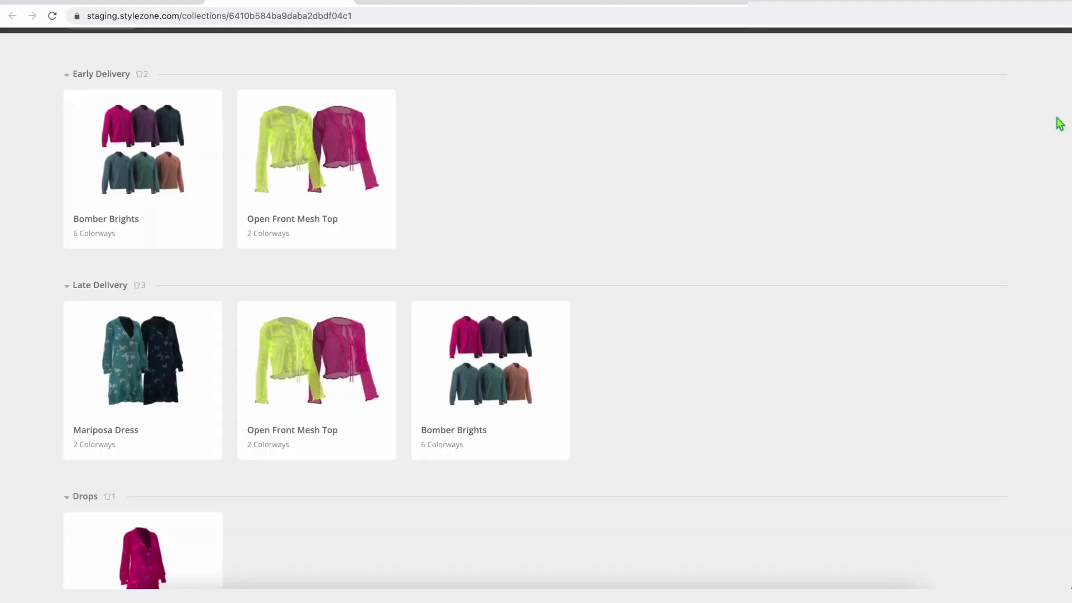
Step: On the Late Delivery Open Front Mesh Top, unhide the hidden colorway and hide pink and yellow-green
click(271, 383)
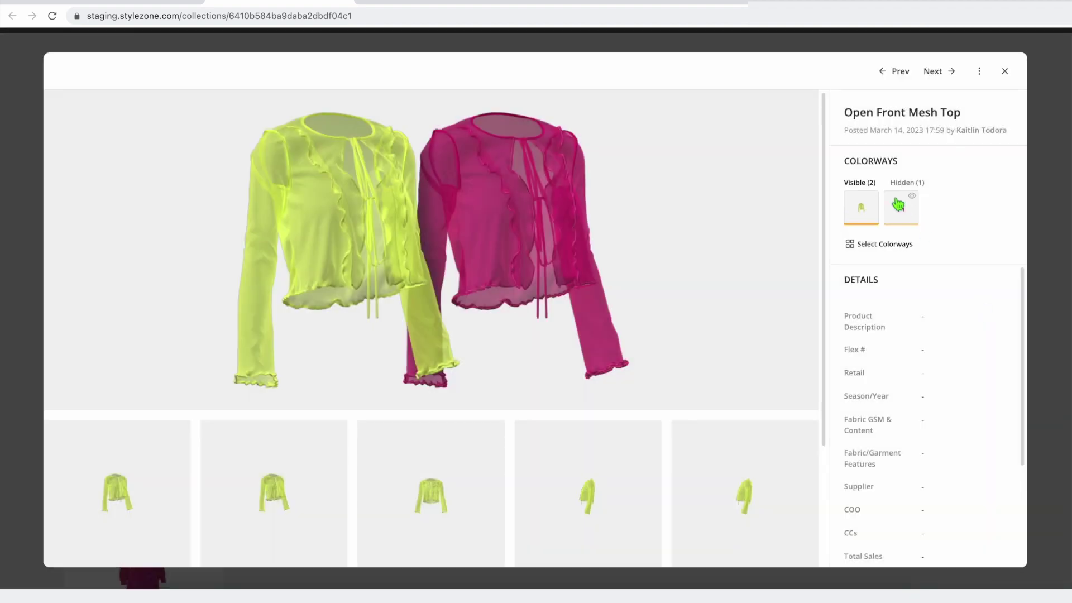
click(907, 182)
click(872, 197)
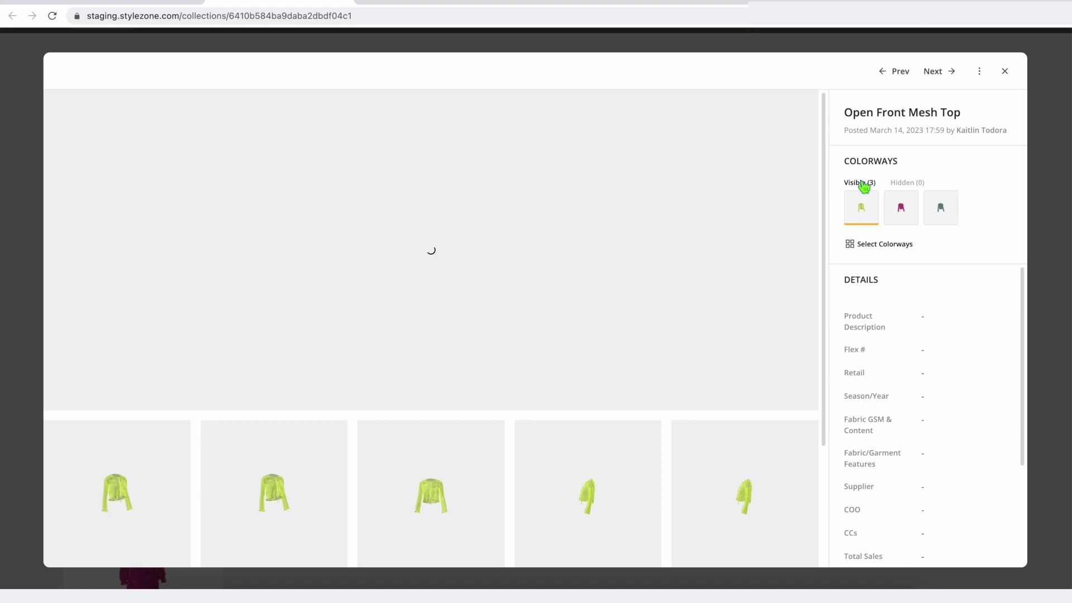
click(912, 197)
click(875, 198)
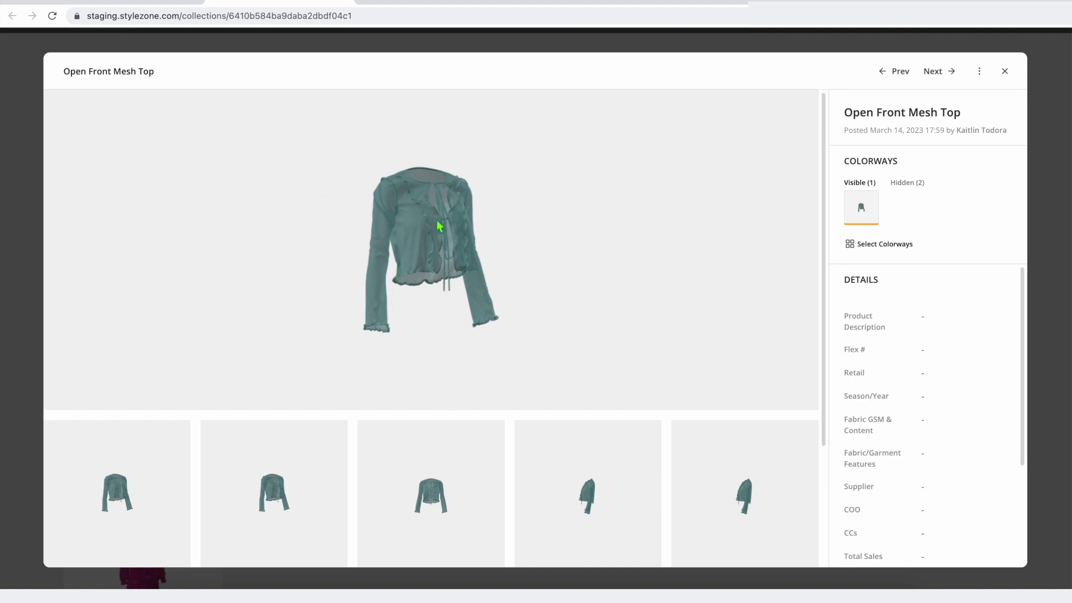
click(1059, 295)
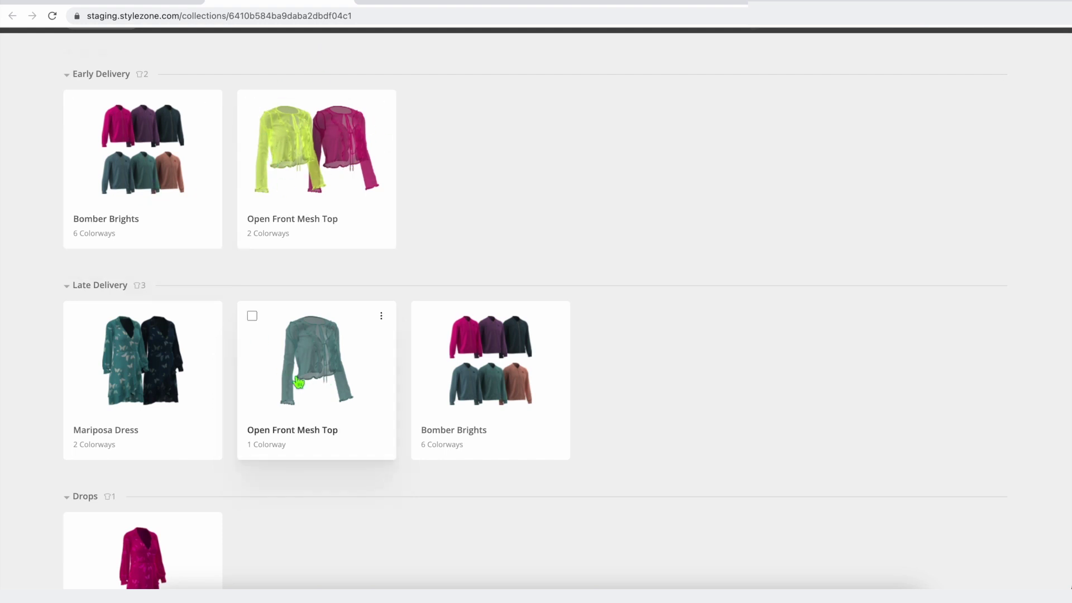
Step: Switch back to the Seasonal Dev whiteboard in Miro
scroll(320, 431, down, 3)
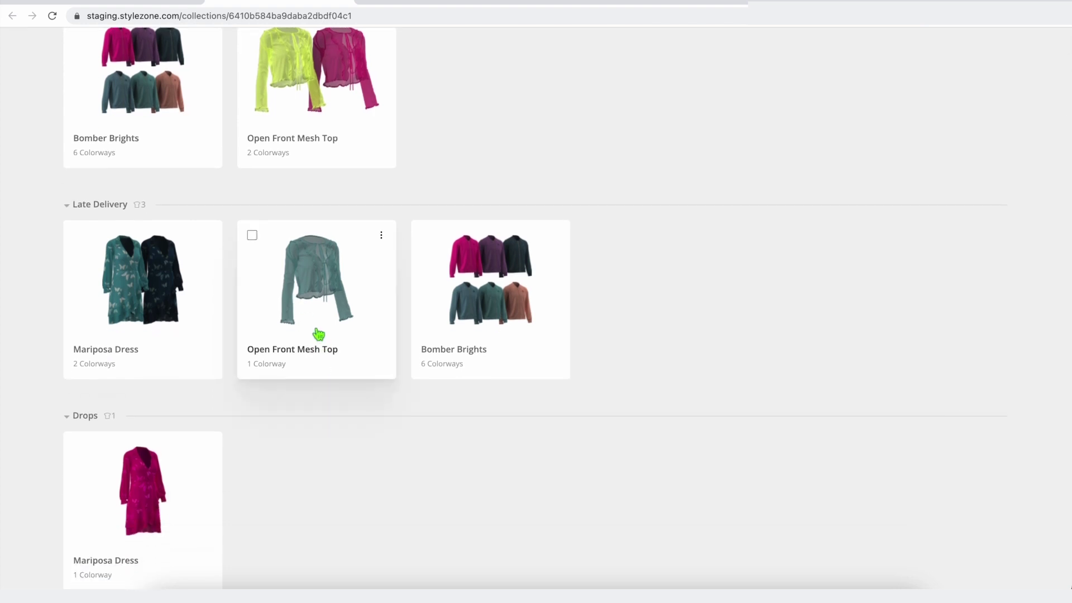
scroll(319, 334, up, 1)
scroll(319, 335, up, 1)
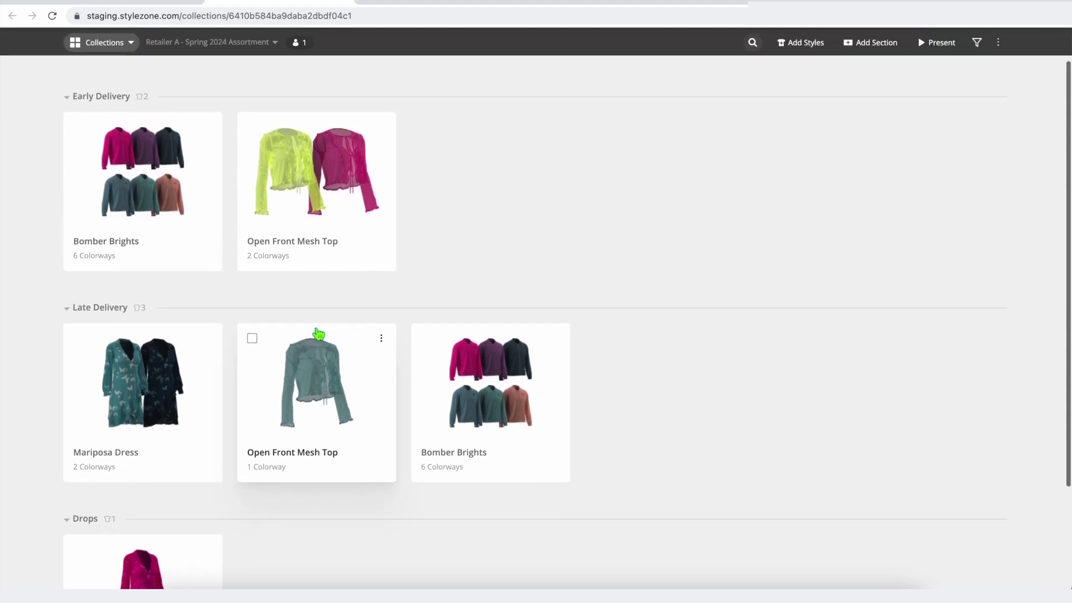
scroll(318, 335, up, 1)
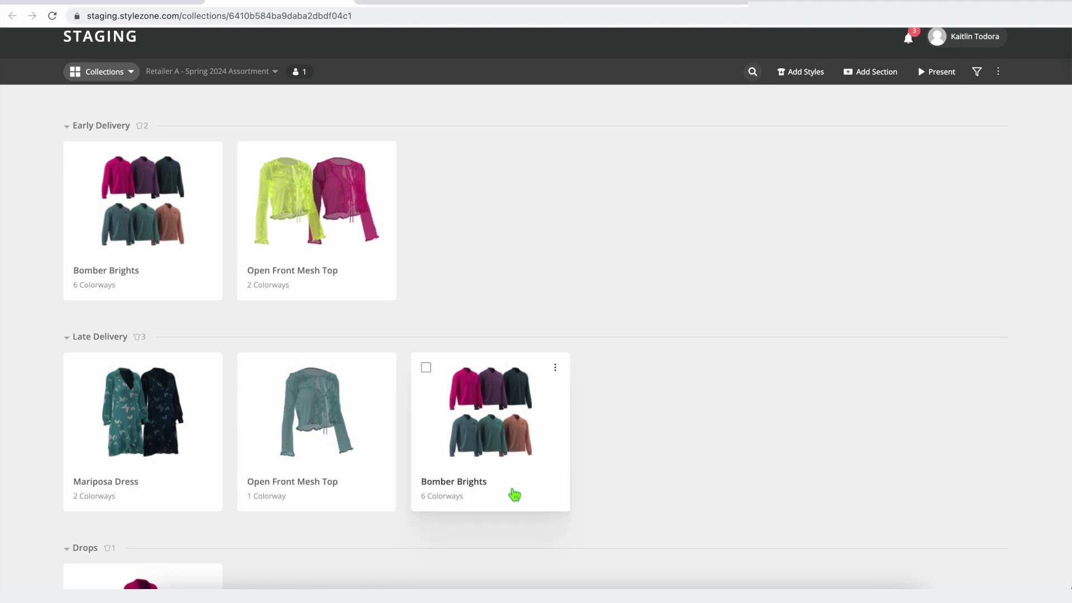
scroll(530, 493, down, 1)
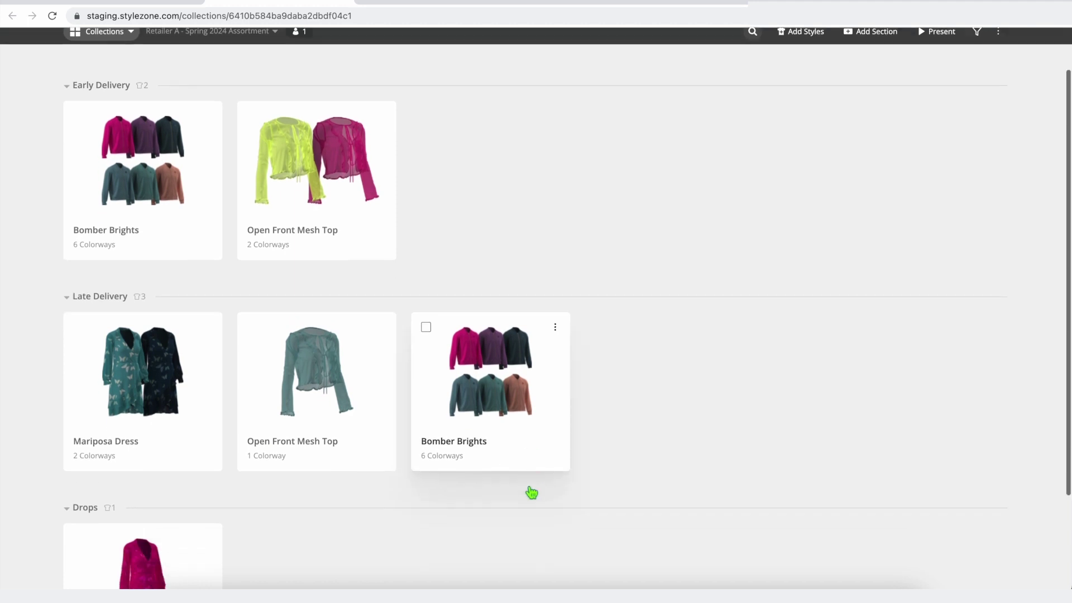
key(ctrl+Tab)
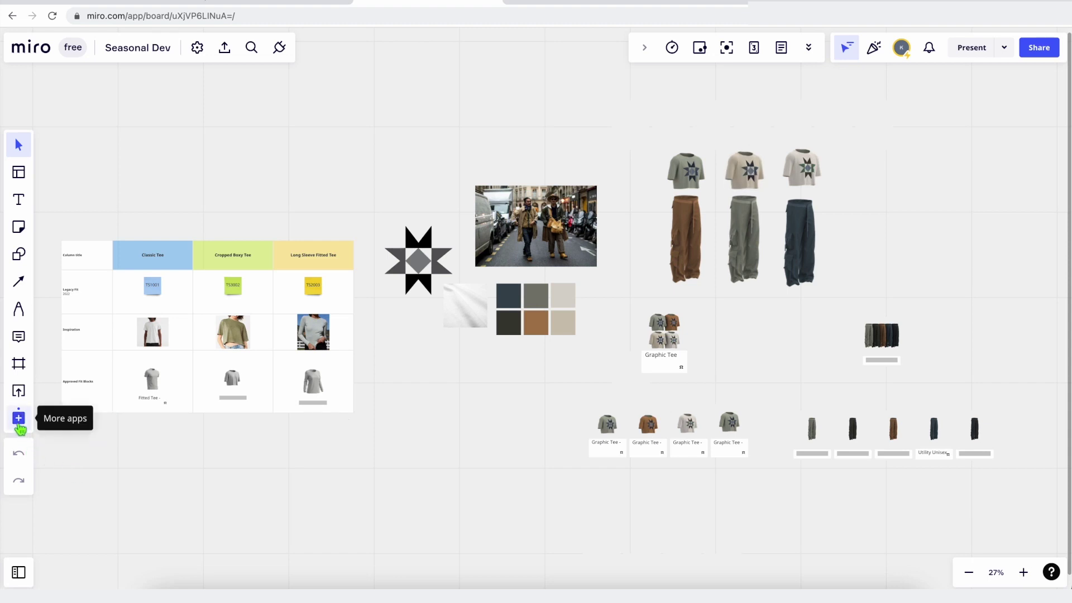
Step: Launch the Stylezone app and expand On-Site Demo Group > Fall 23 - Lifestyle - Unisex Styles
click(19, 420)
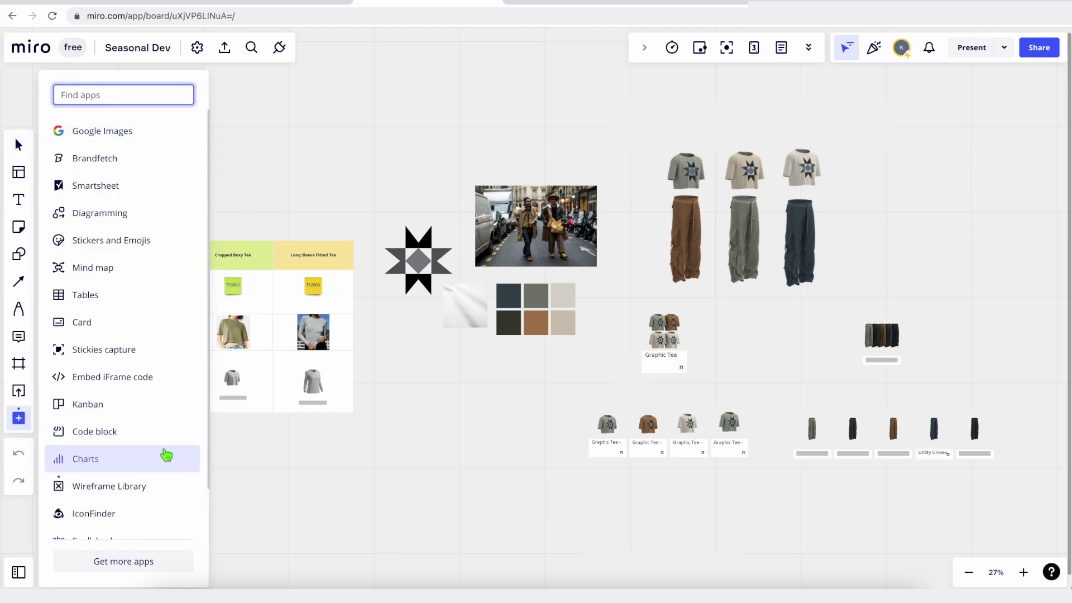
scroll(167, 455, down, 2)
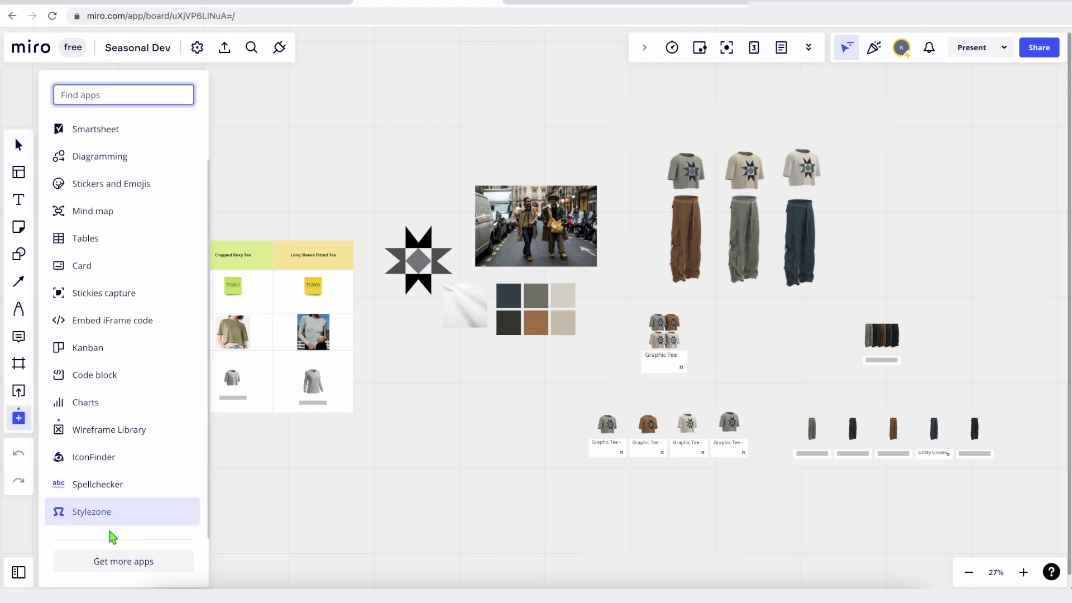
click(92, 511)
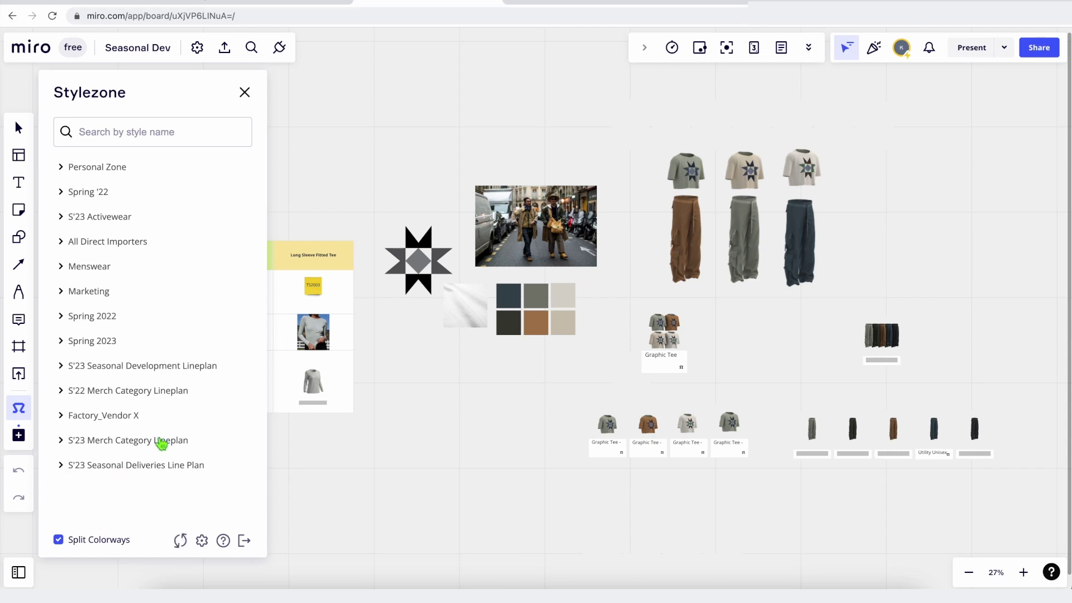
scroll(182, 441, down, 2)
scroll(182, 442, down, 6)
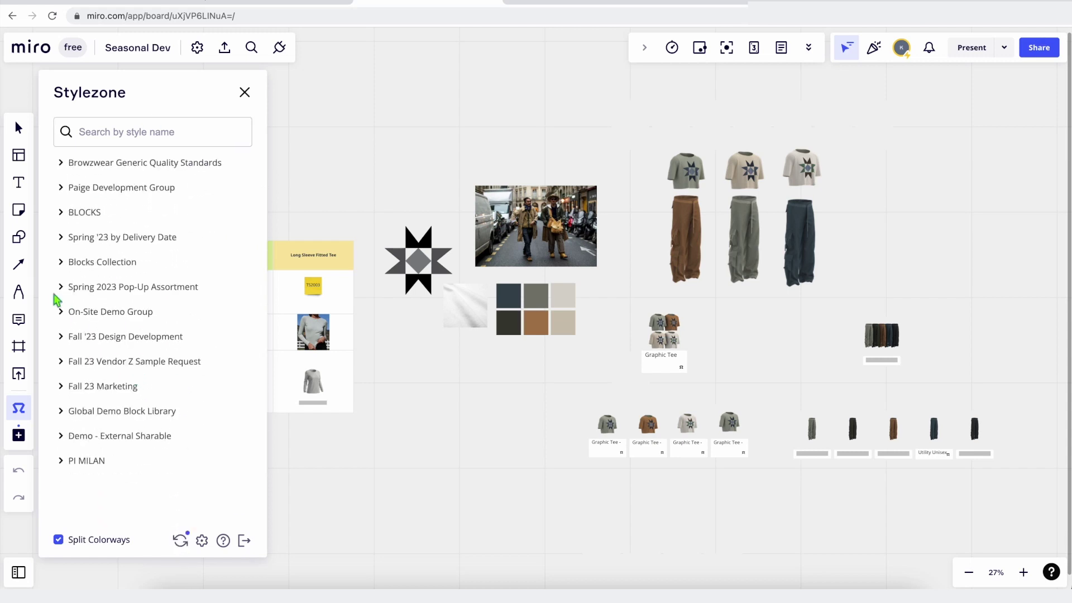
click(59, 312)
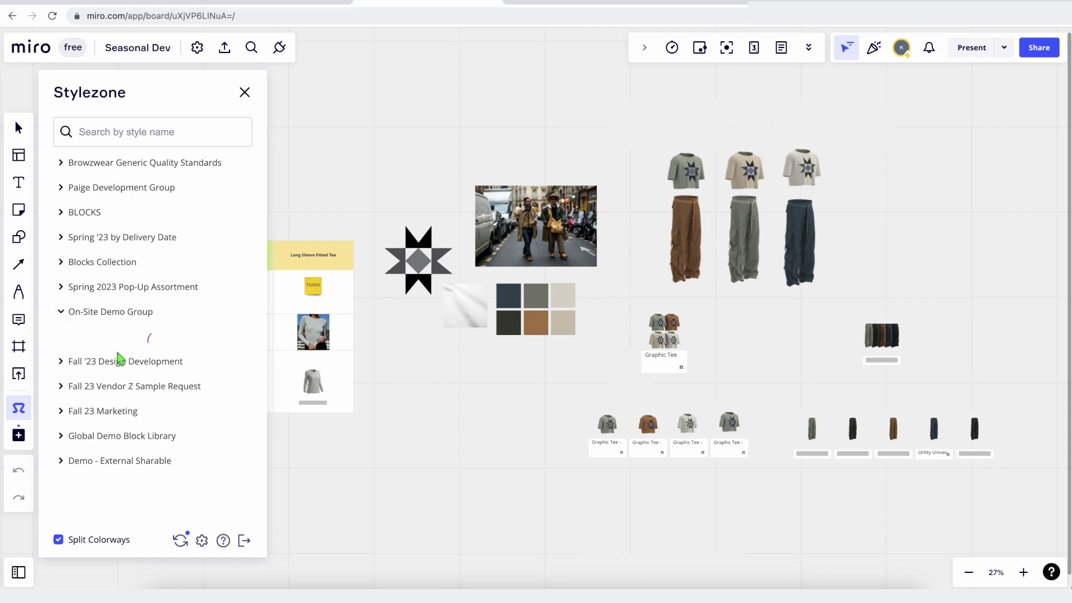
scroll(120, 359, down, 5)
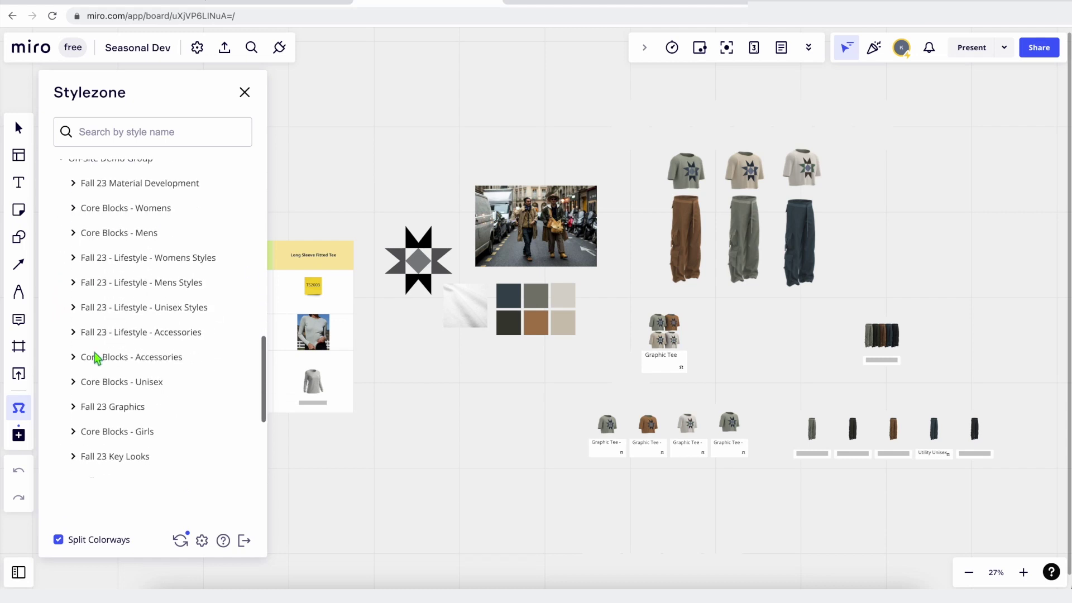
click(73, 307)
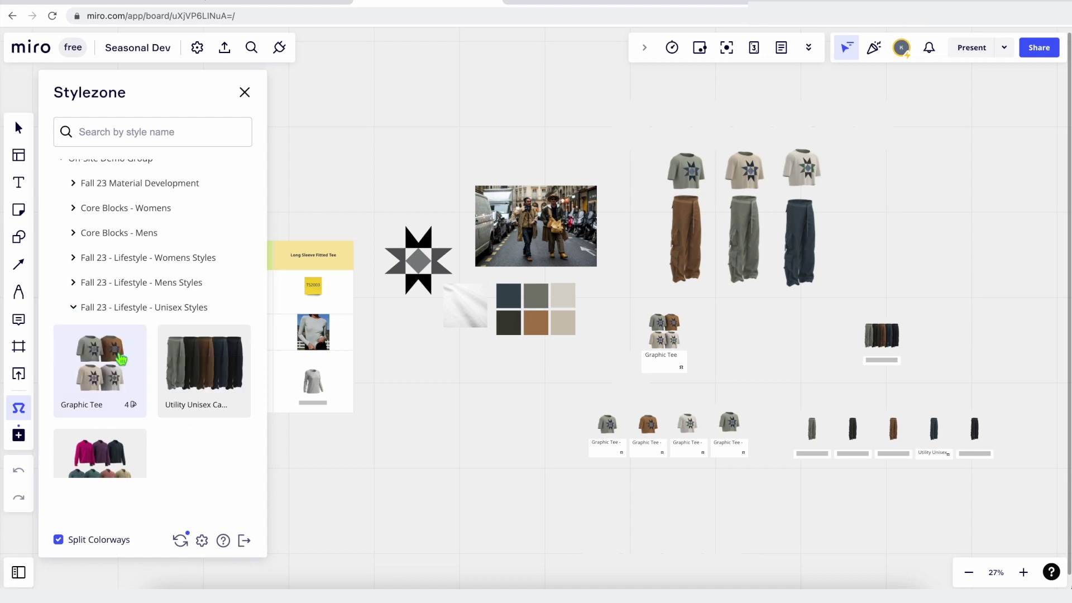
Step: Browse the Unisex Styles list and choose the Bomber Jacket card
scroll(119, 359, down, 2)
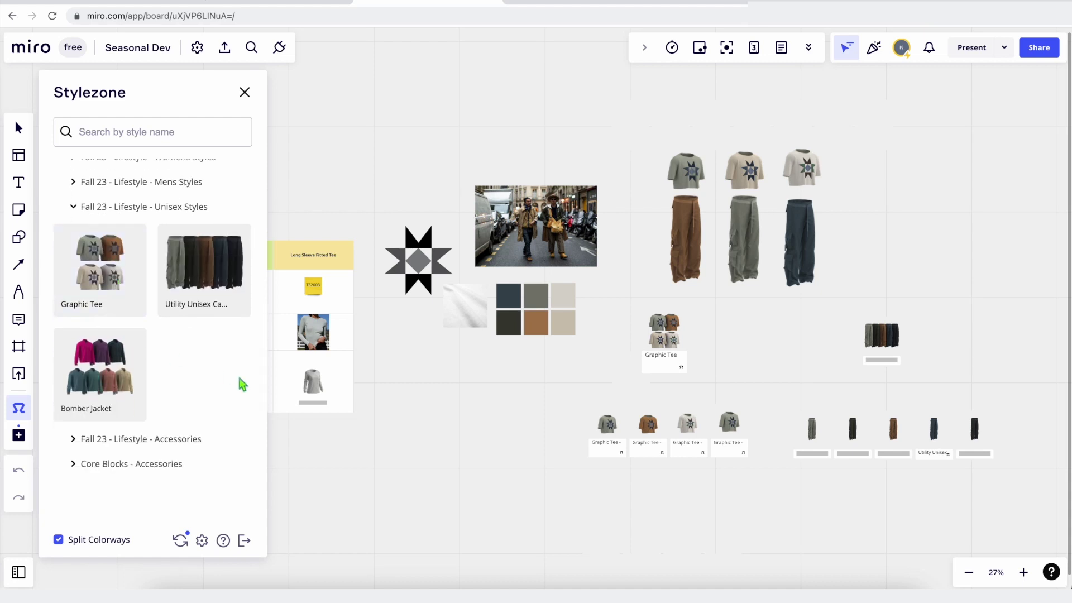
scroll(514, 400, left, 4)
scroll(514, 400, down, 3)
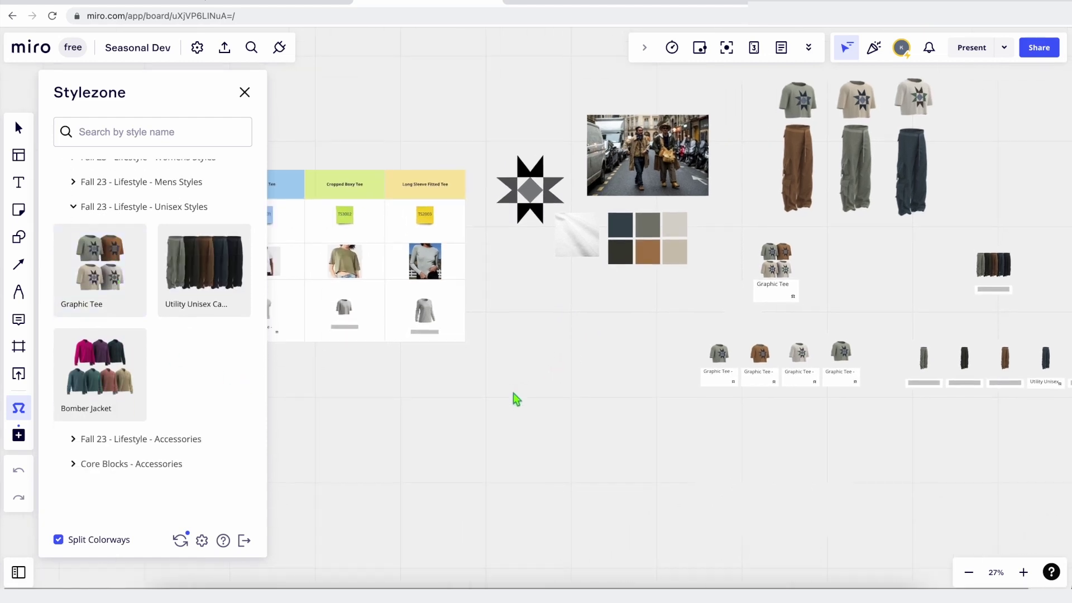
ctrl+scroll(514, 397, down, 3)
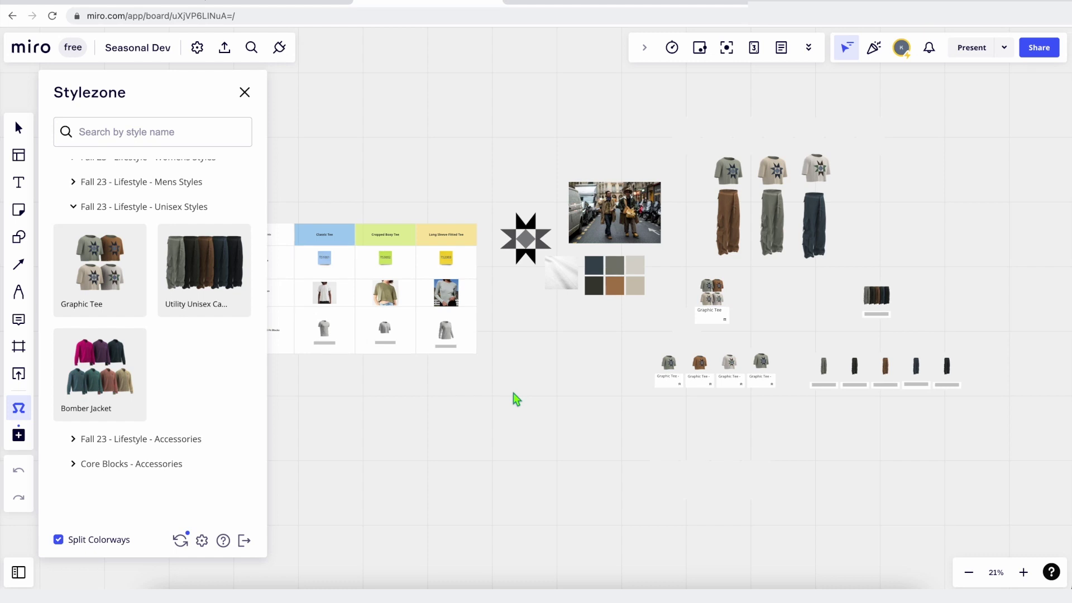
scroll(514, 397, left, 3)
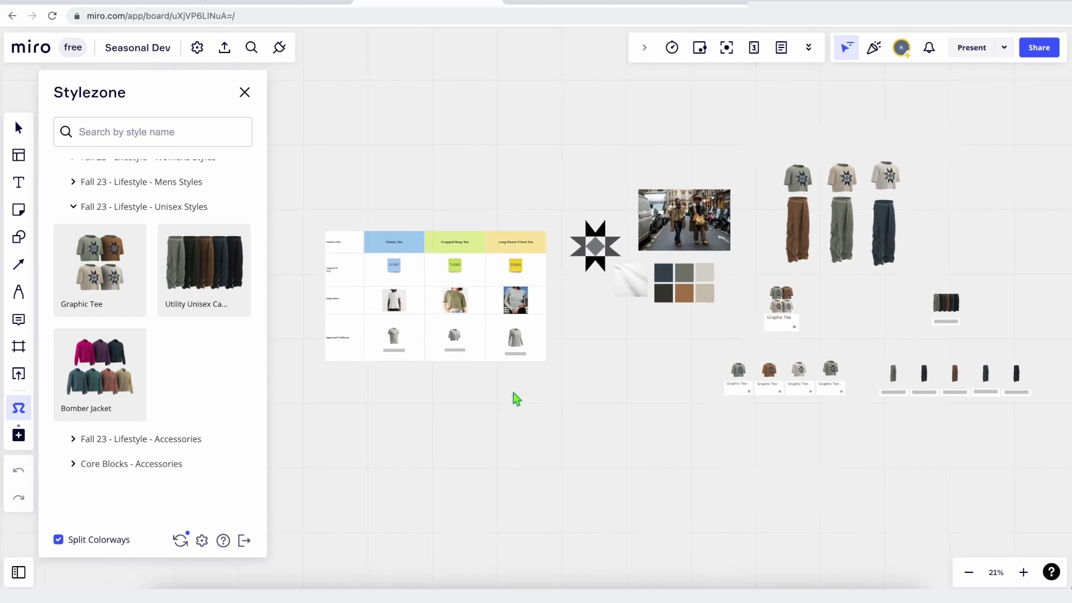
ctrl+scroll(402, 353, up, 5)
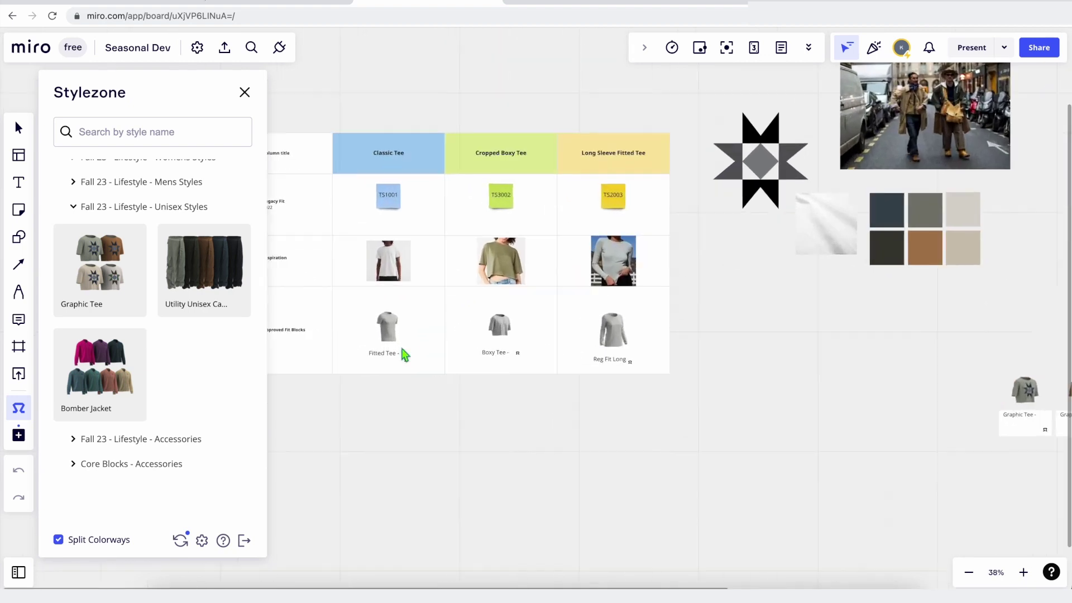
scroll(402, 351, right, 3)
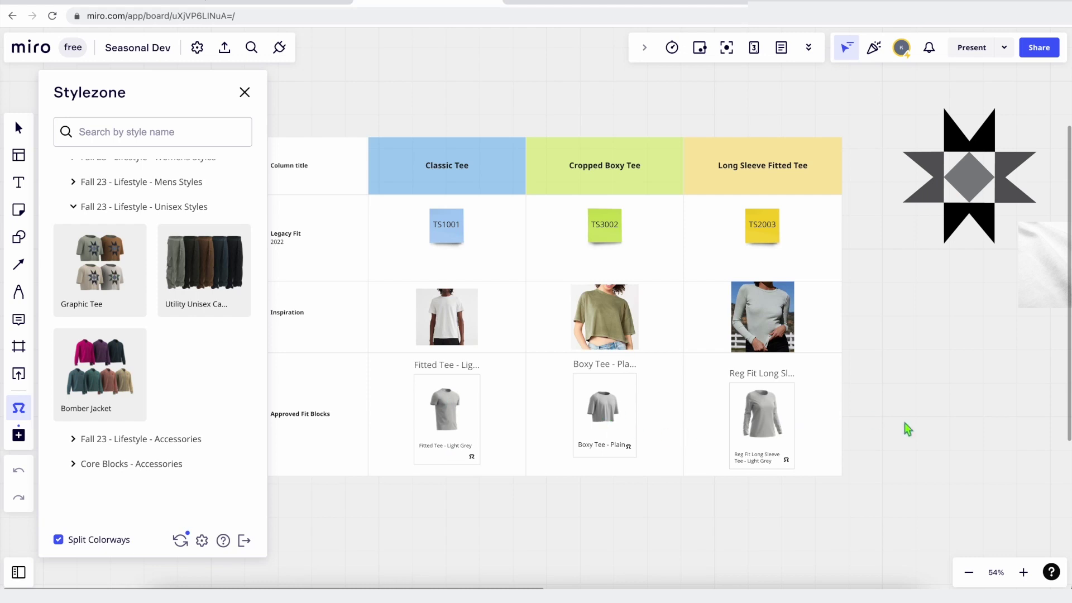
scroll(908, 430, right, 20)
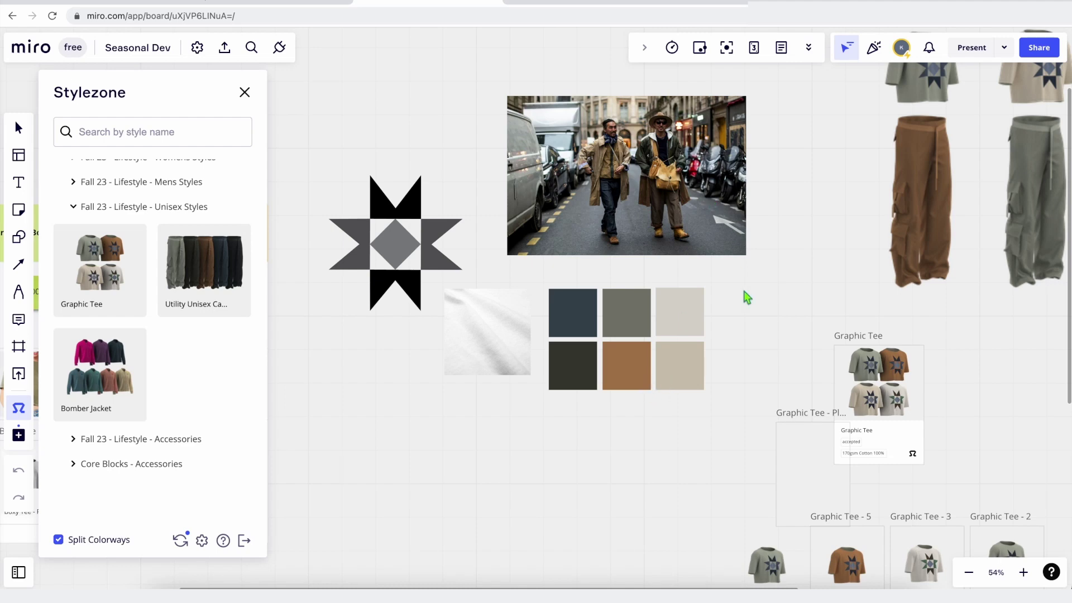
scroll(744, 296, right, 5)
ctrl+scroll(743, 295, down, 5)
scroll(744, 296, right, 3)
ctrl+scroll(779, 308, up, 3)
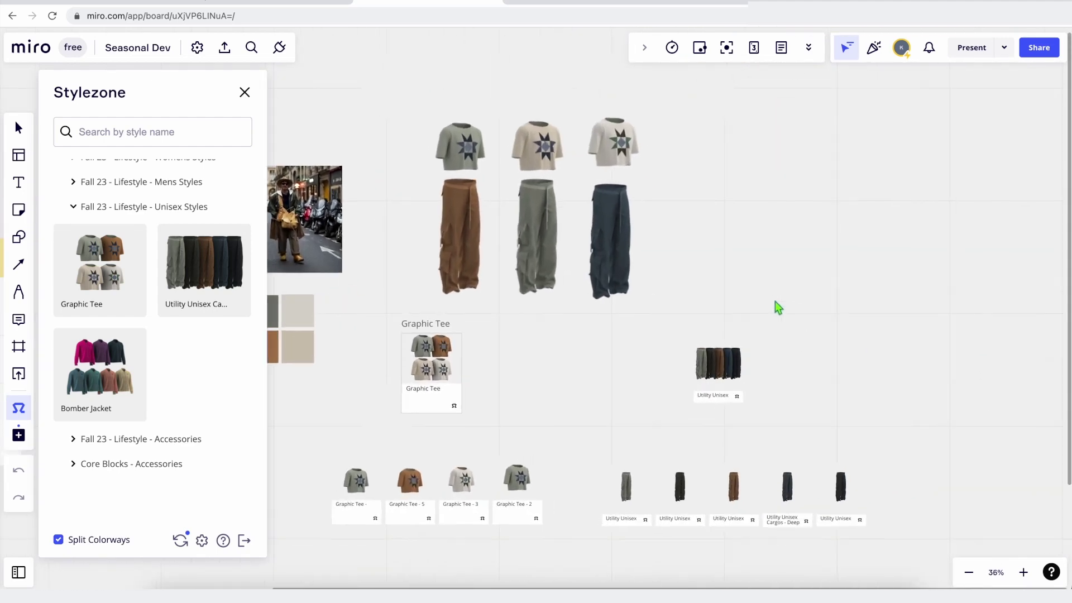
scroll(663, 326, down, 2)
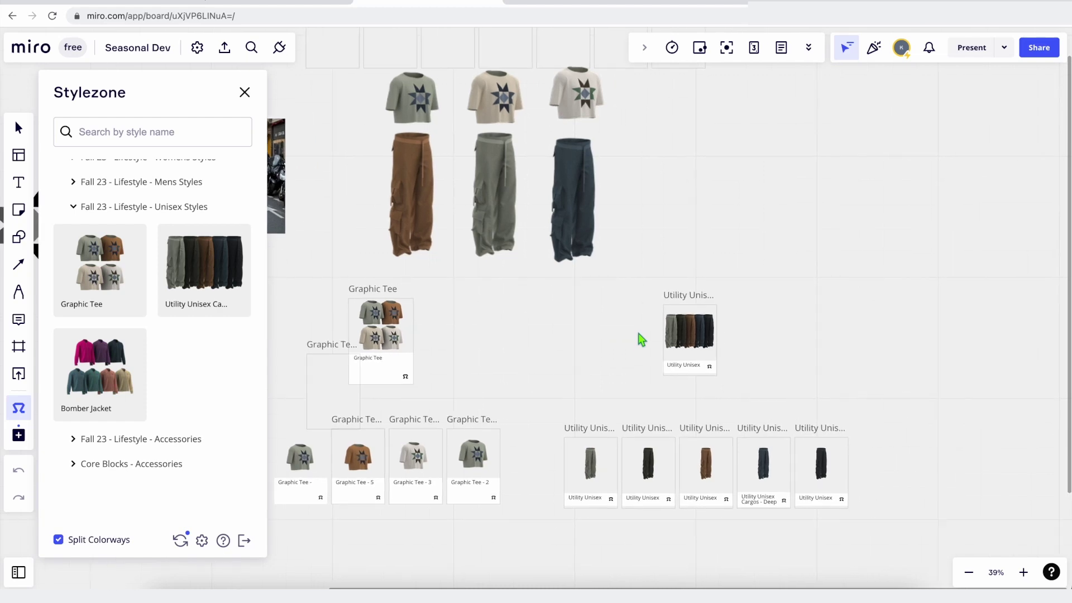
scroll(519, 288, up, 3)
scroll(519, 287, right, 3)
scroll(519, 287, down, 2)
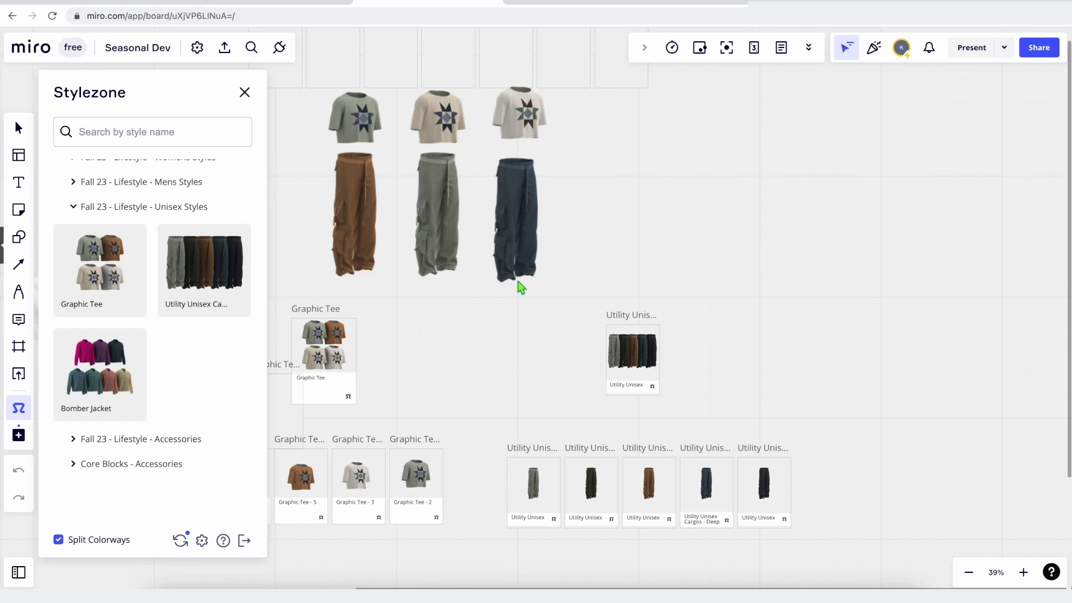
ctrl+scroll(373, 368, up, 2)
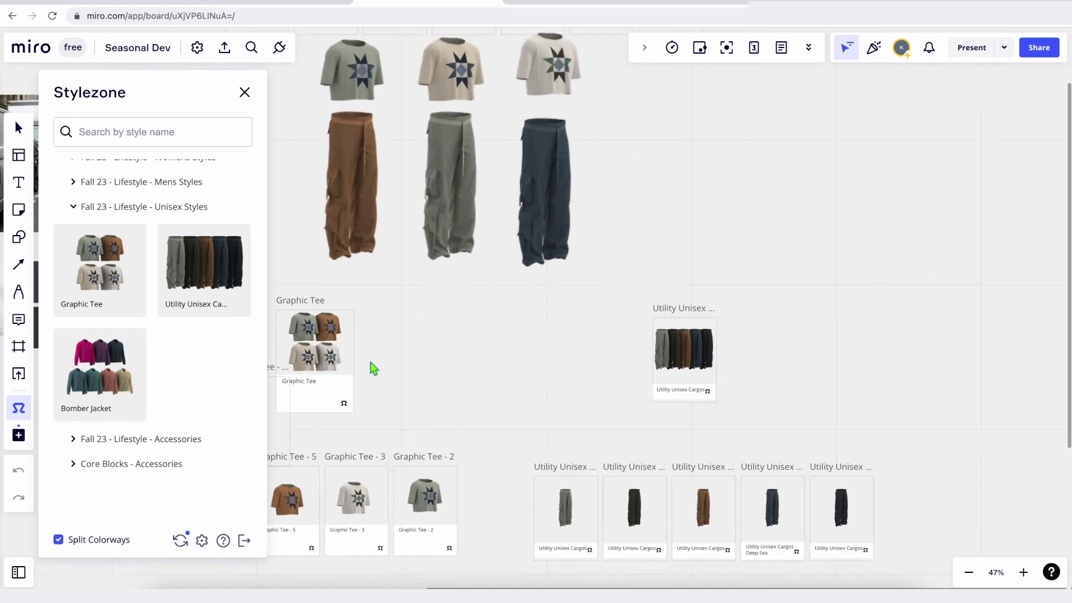
ctrl+scroll(327, 346, down, 1)
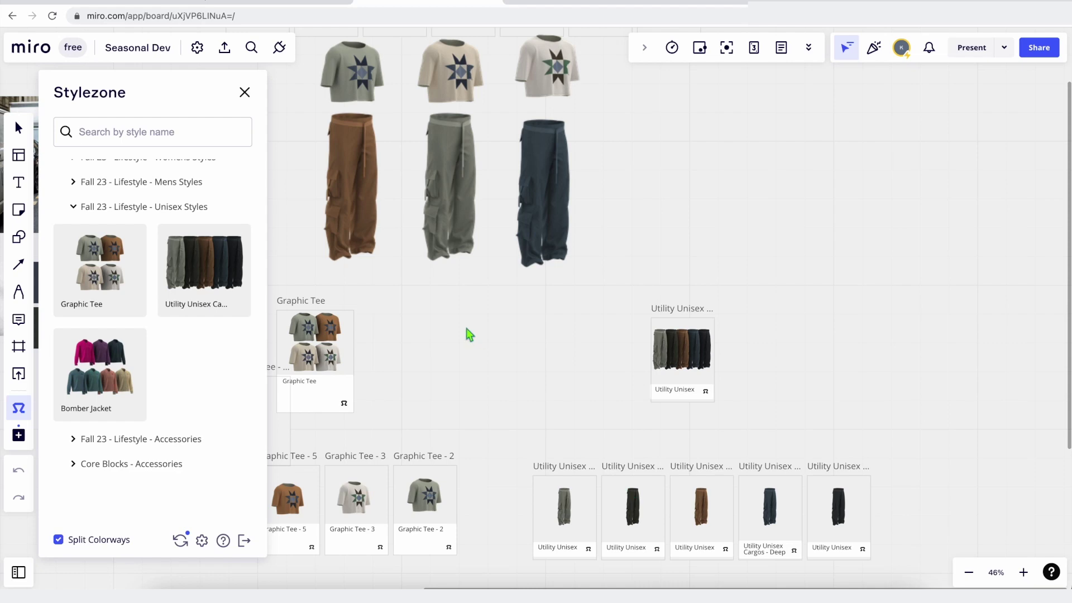
click(89, 394)
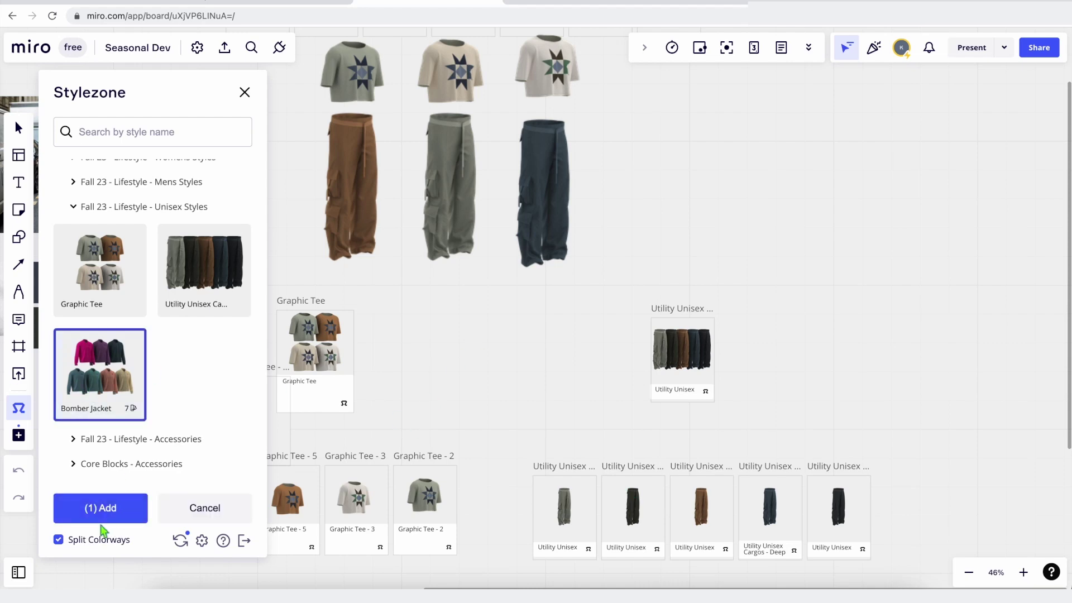
Step: Add the Bomber Jacket colorway cards to the board
click(110, 509)
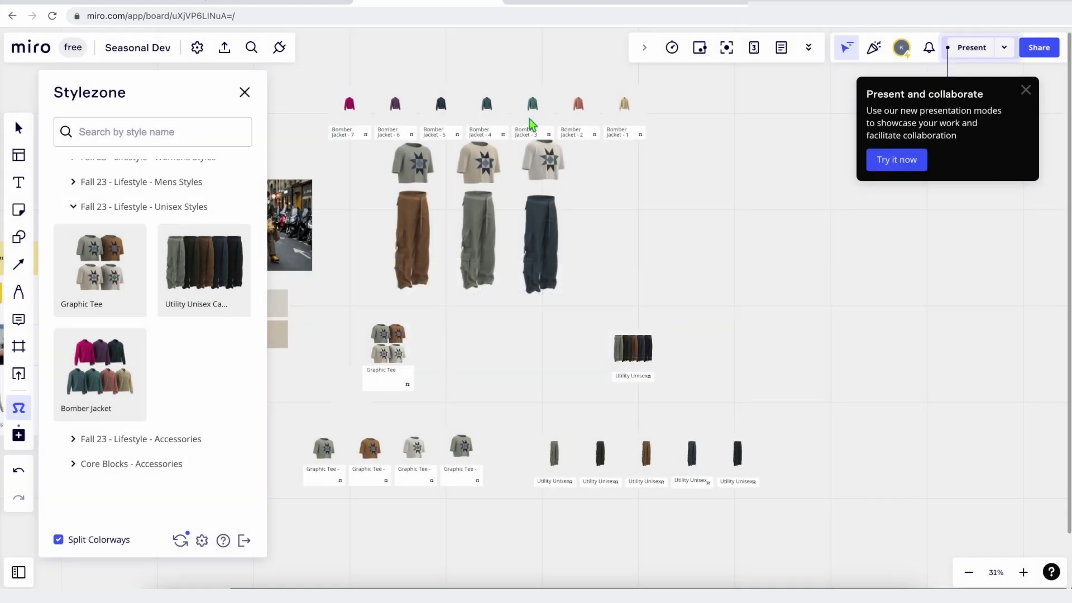
scroll(449, 100, up, 2)
scroll(563, 169, up, 5)
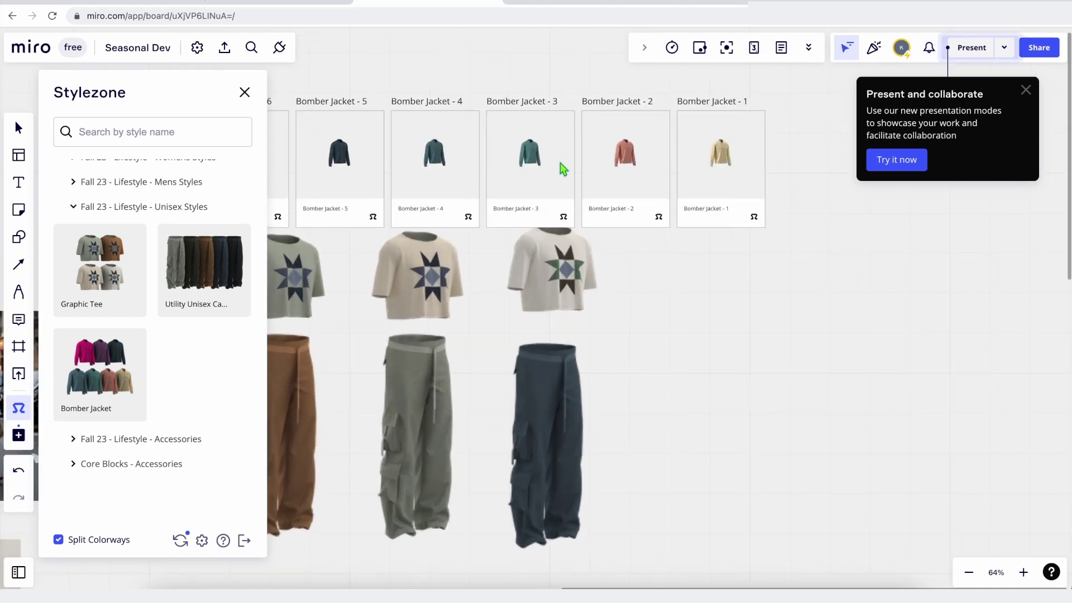
Step: Paste a copy of the Bomber Jacket - 4 image and enlarge it beside the cargo pants
click(432, 162)
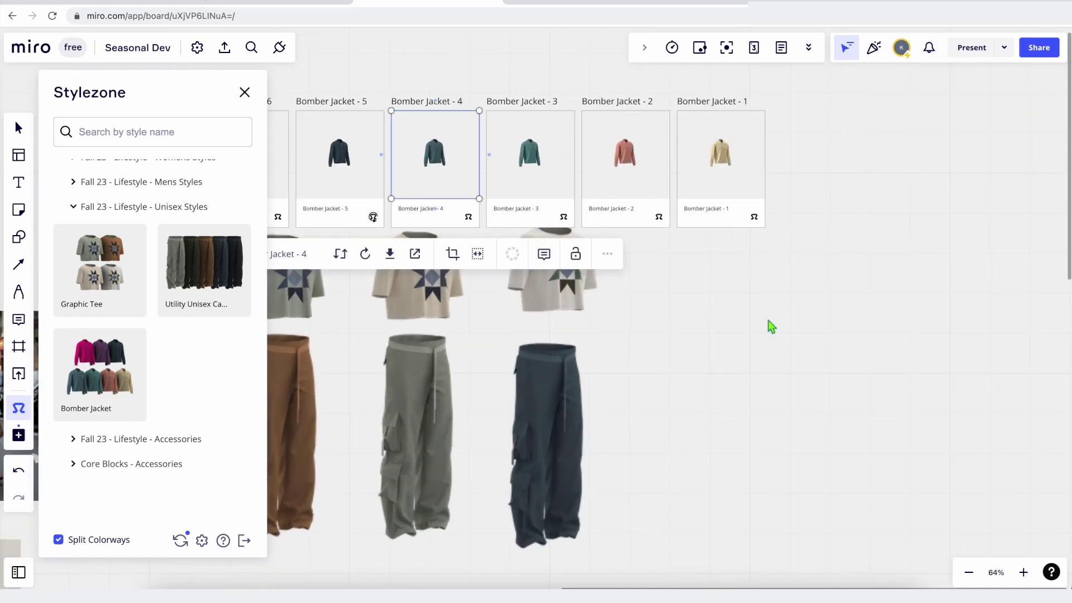
key(ctrl+v)
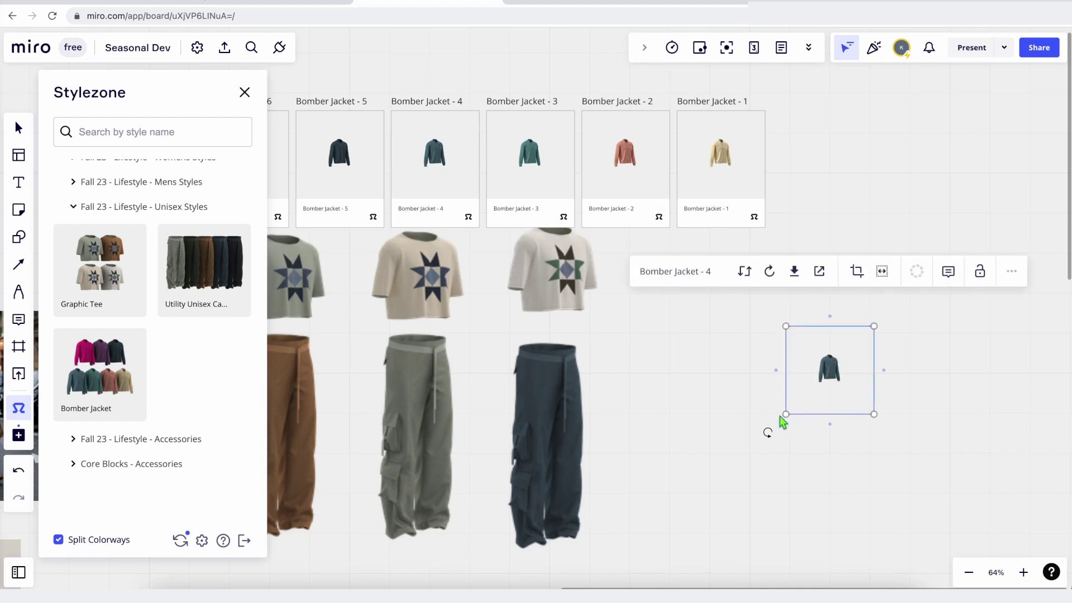
drag(787, 413, 564, 579)
drag(710, 476, 662, 342)
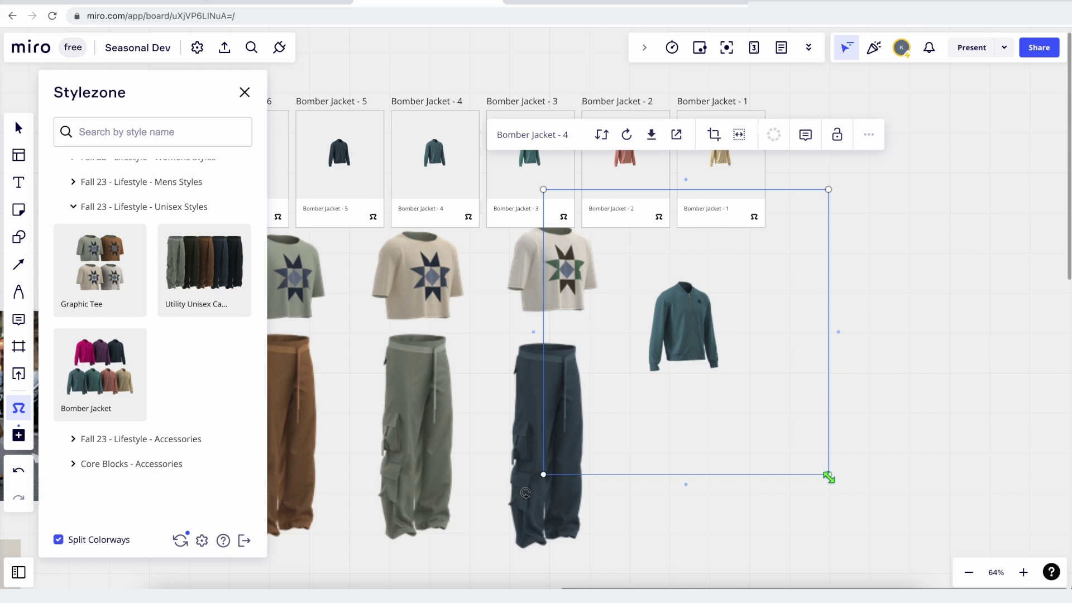
drag(829, 475, 965, 583)
click(1038, 433)
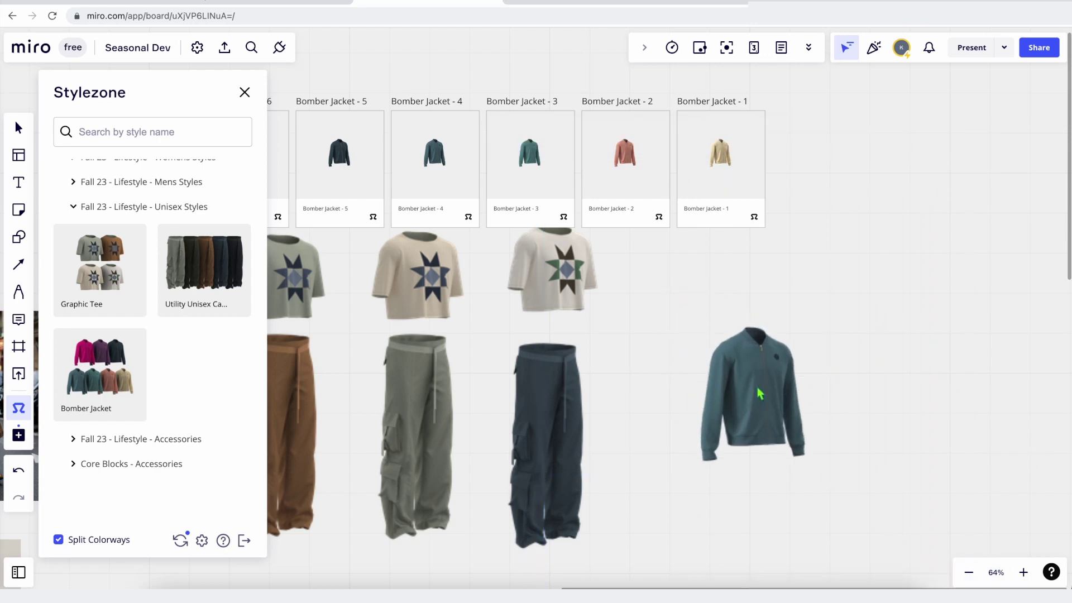
Step: Move the teal bomber jacket image to the right of the outfits
scroll(761, 394, down, 2)
scroll(760, 394, down, 2)
drag(754, 391, 366, 338)
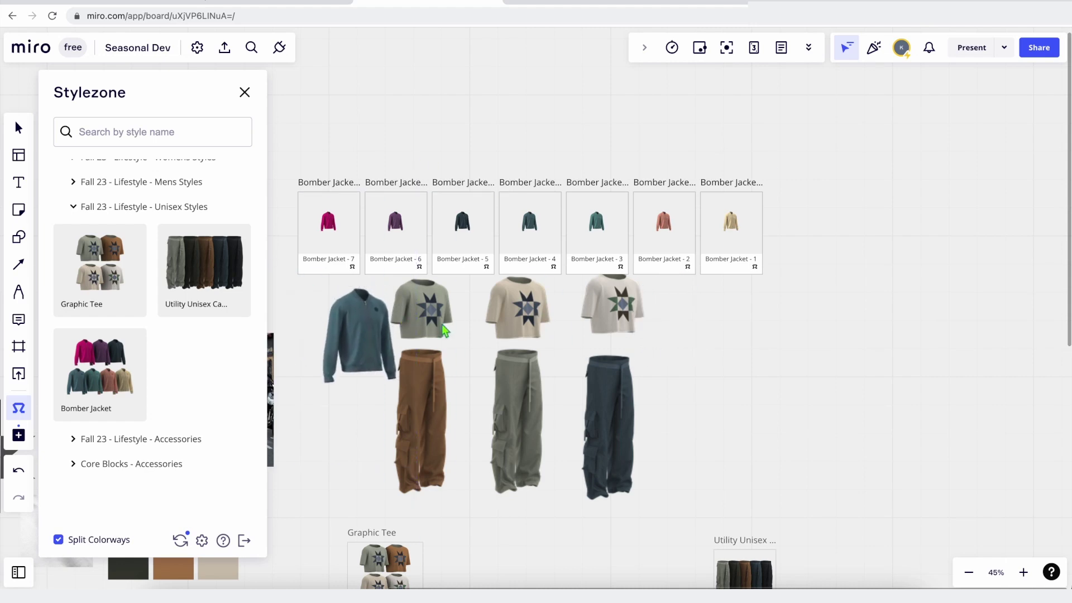
drag(361, 333, 859, 327)
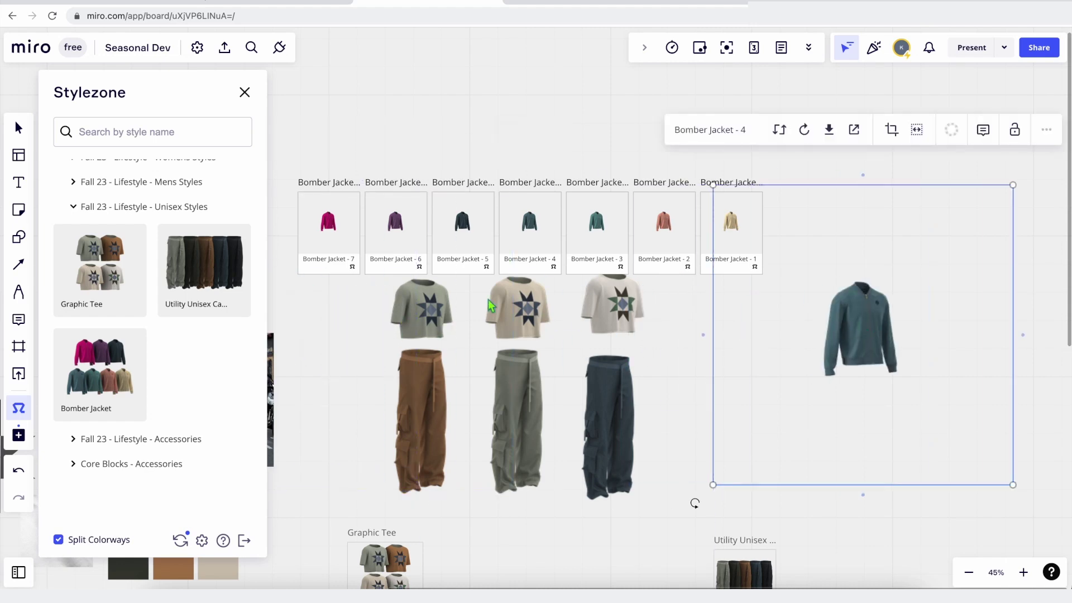
click(676, 362)
Step: Line the beige tee up above the navy cargos and set the jacket beside the third outfit
mouse_move(536, 323)
mouse_down()
mouse_move(681, 322)
mouse_move(528, 332)
mouse_up()
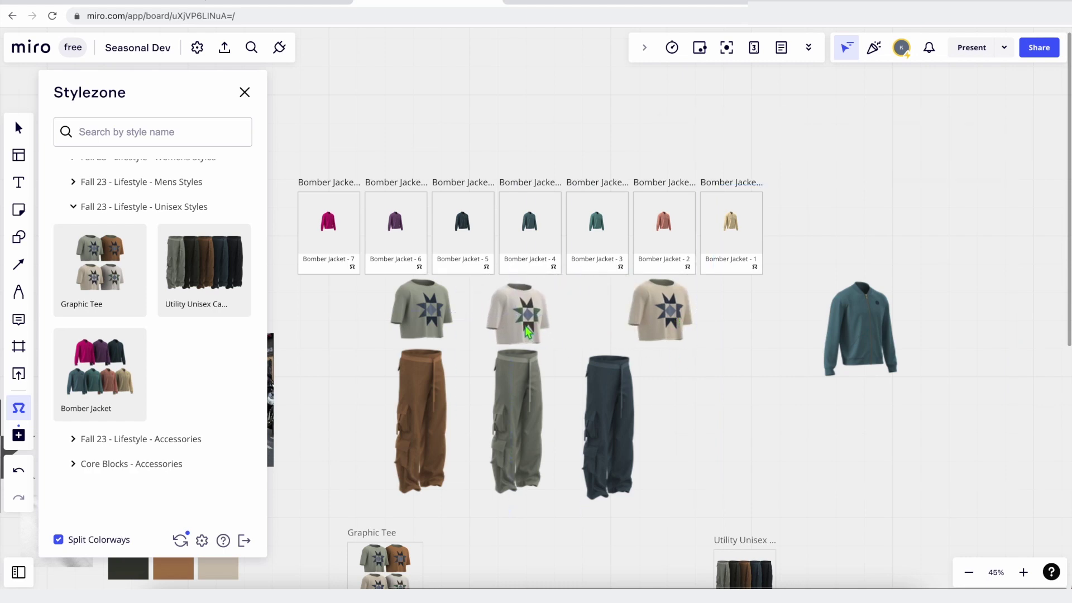
drag(626, 317, 635, 319)
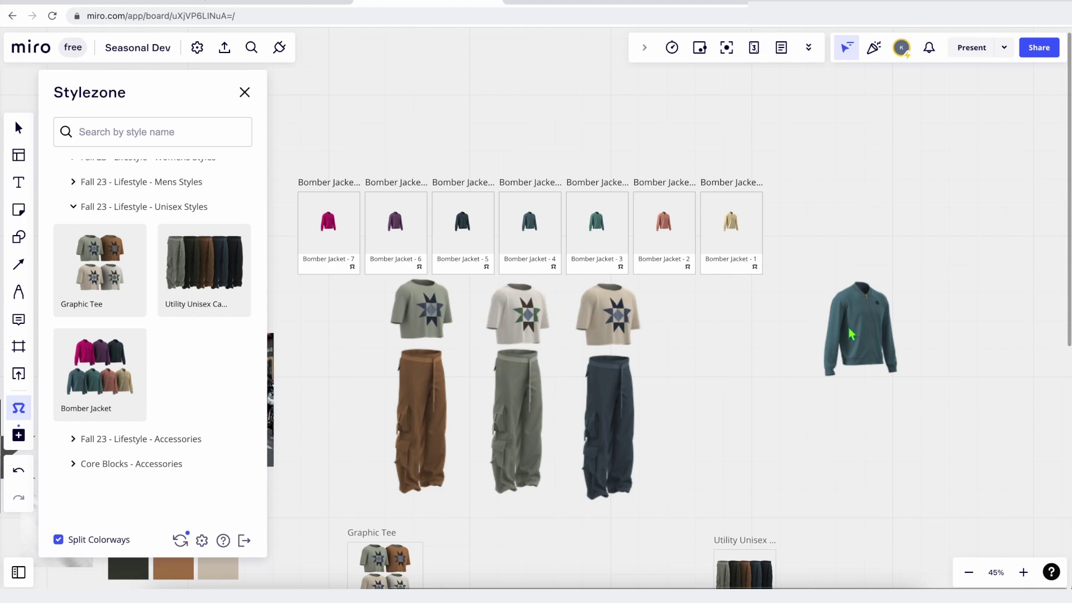
drag(847, 331, 682, 359)
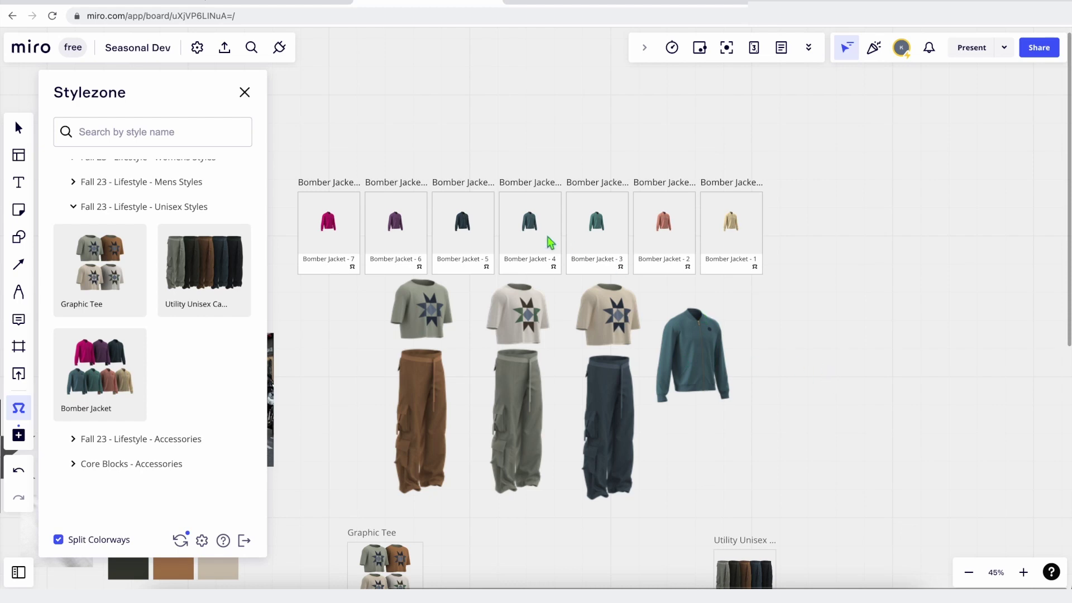
scroll(549, 242, up, 2)
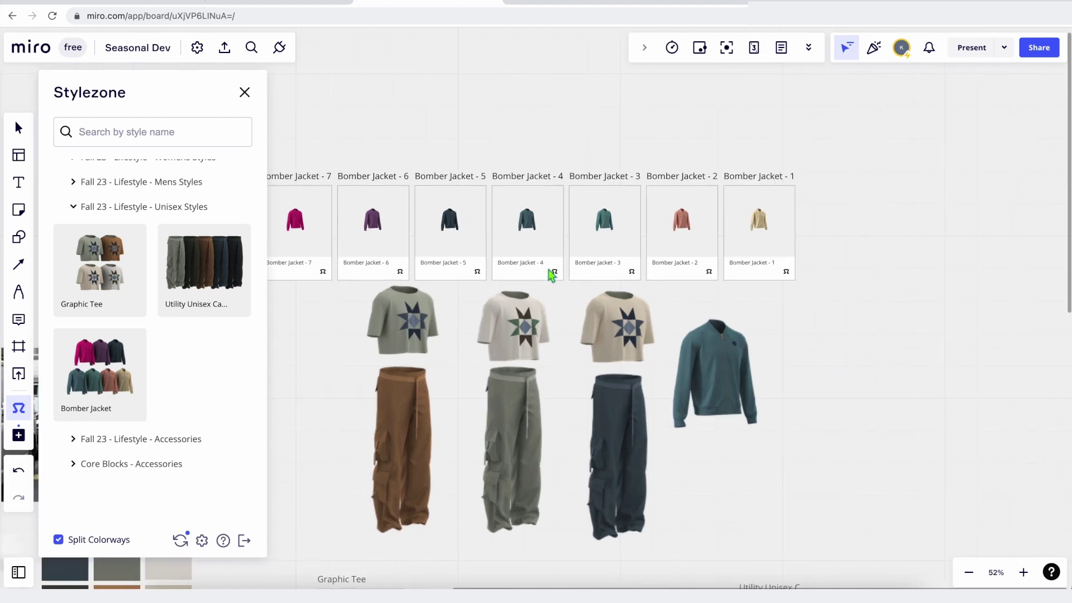
scroll(510, 412, down, 6)
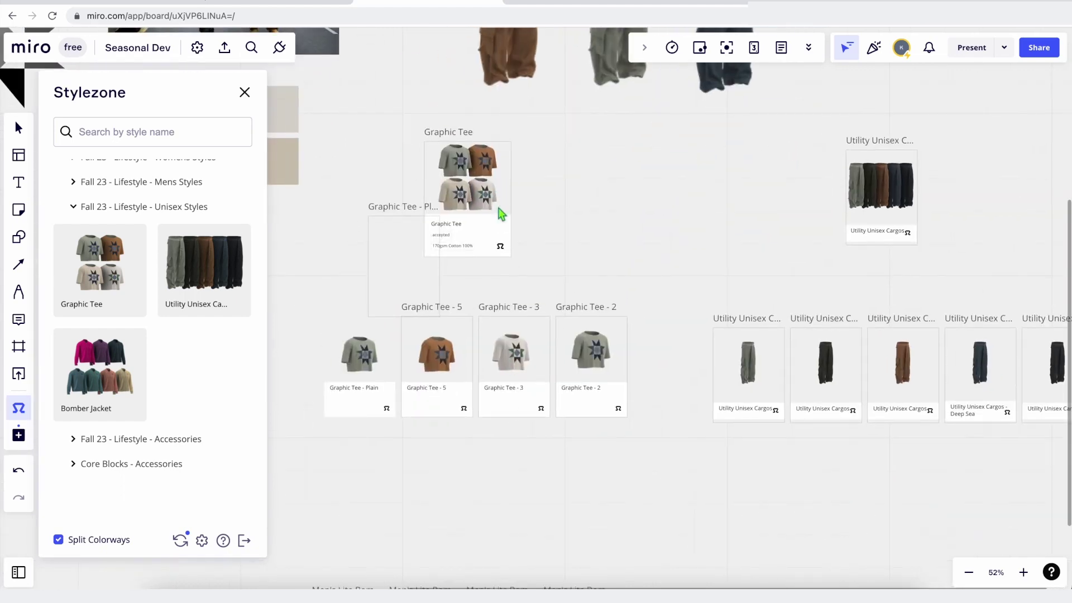
Step: Open the Graphic Tee card and view its rust colourway, 360° spin, and grey colourway
click(502, 223)
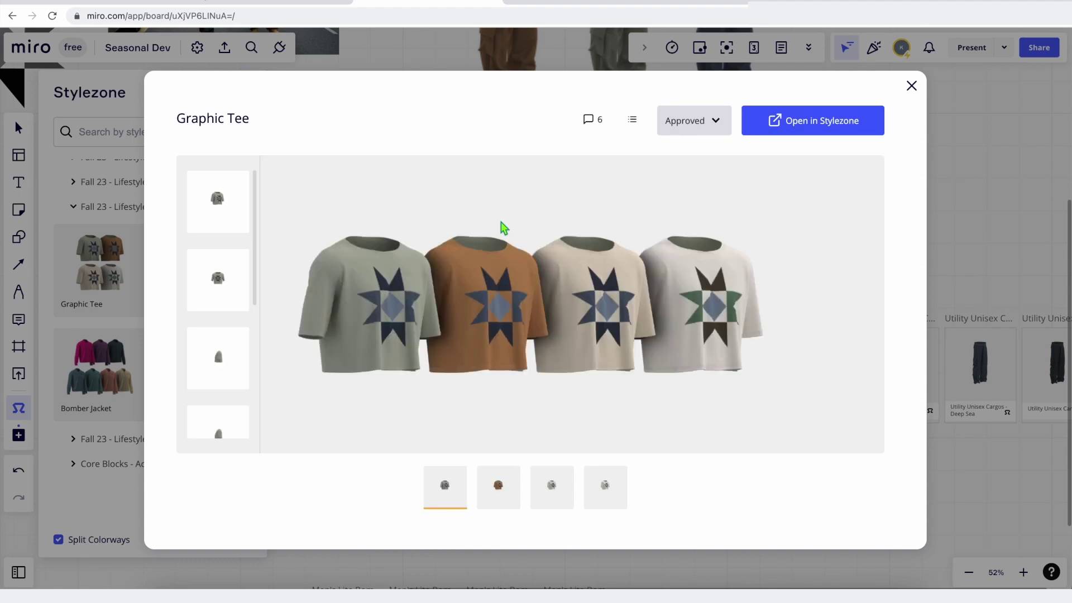
click(508, 487)
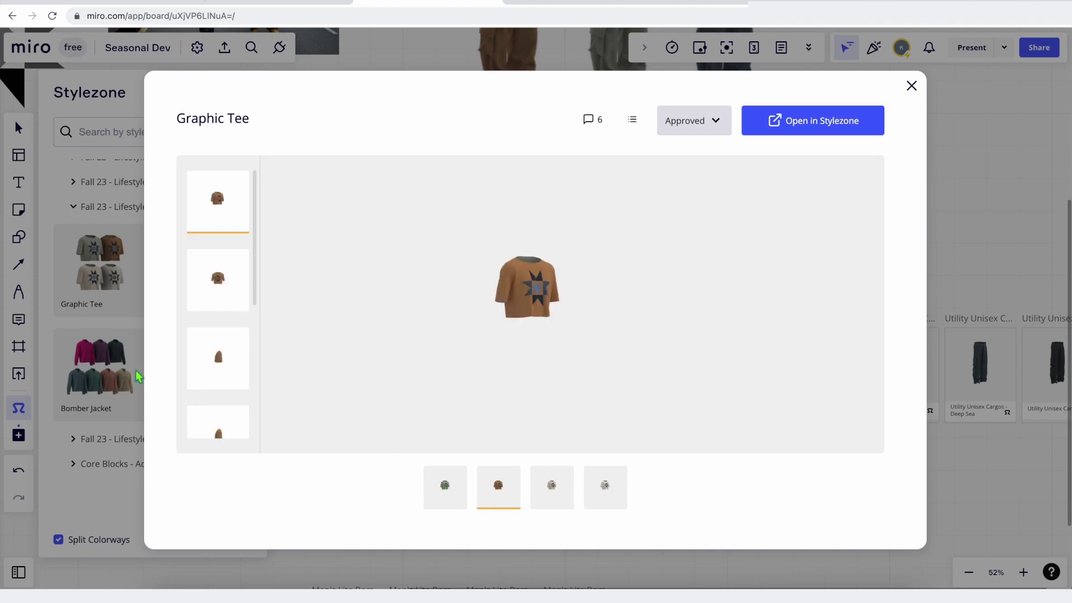
scroll(208, 382, down, 1)
scroll(208, 383, down, 2)
click(226, 370)
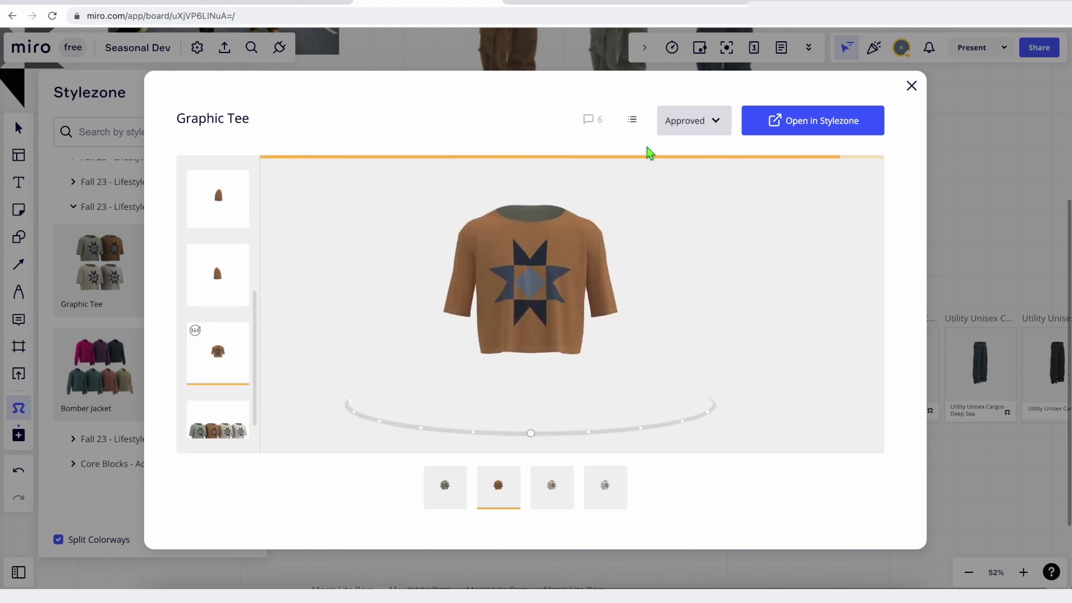
click(441, 489)
Step: Show the Graphic Tee's product details, then its list of comments
click(633, 120)
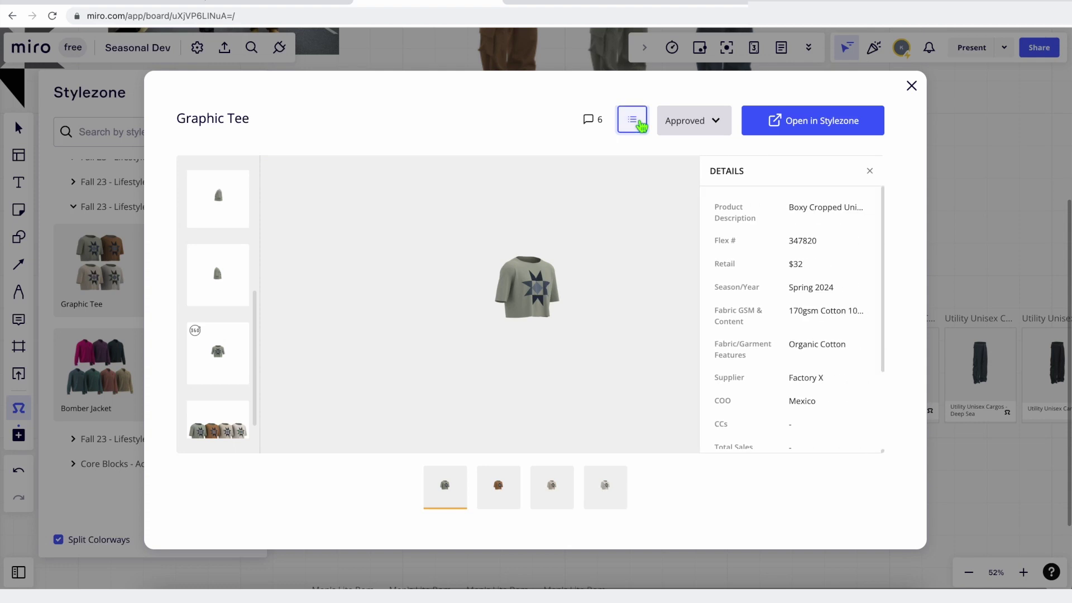
scroll(822, 368, down, 1)
scroll(822, 369, up, 1)
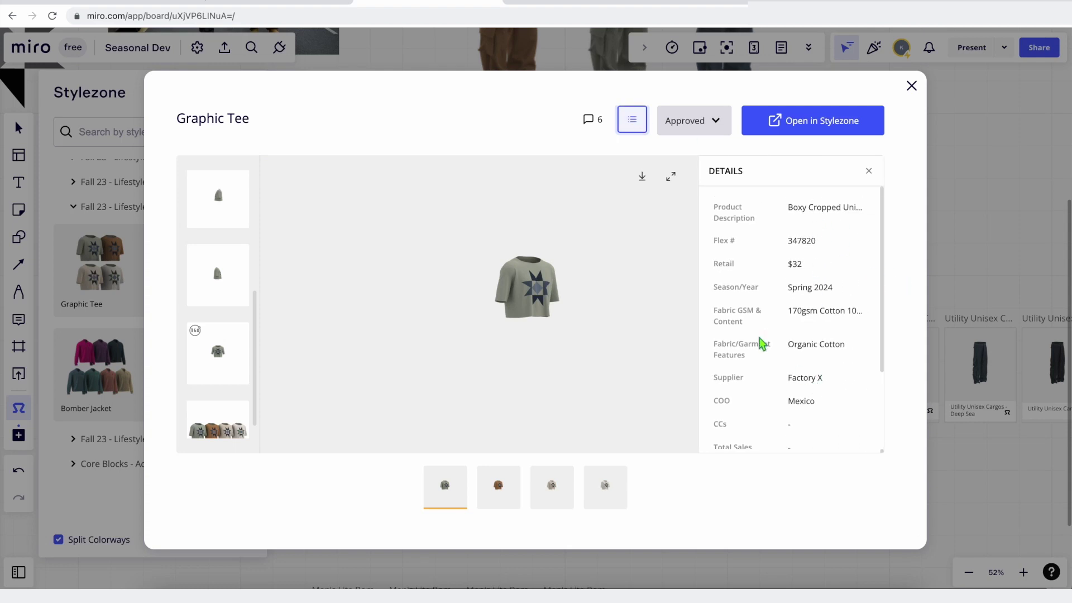
click(593, 123)
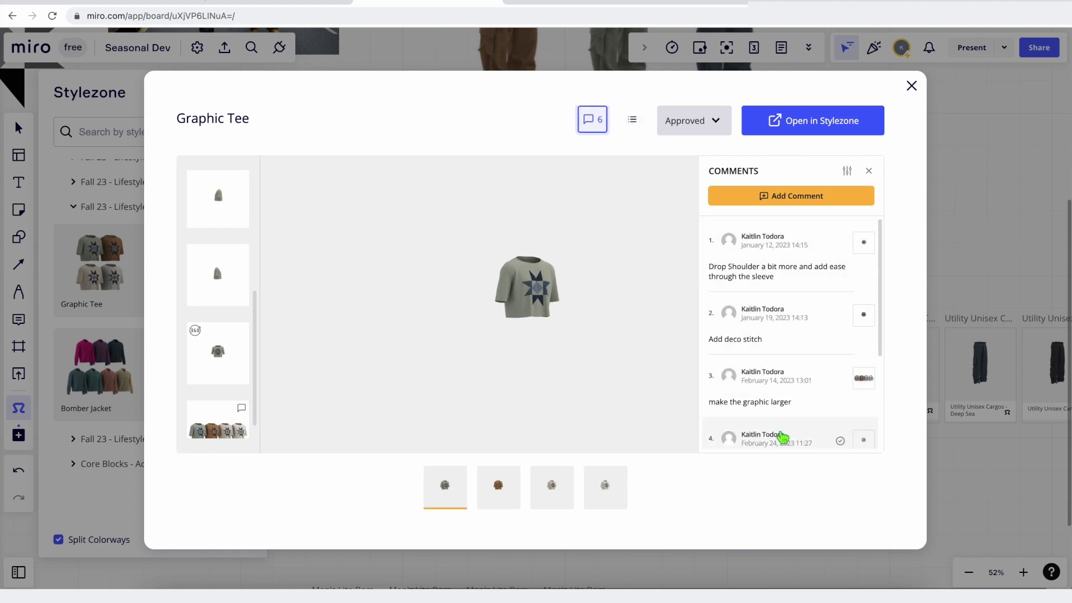
Step: Pin and post the comment 'Drop the shoulder' on the Graphic Tee shirt
click(772, 199)
click(506, 273)
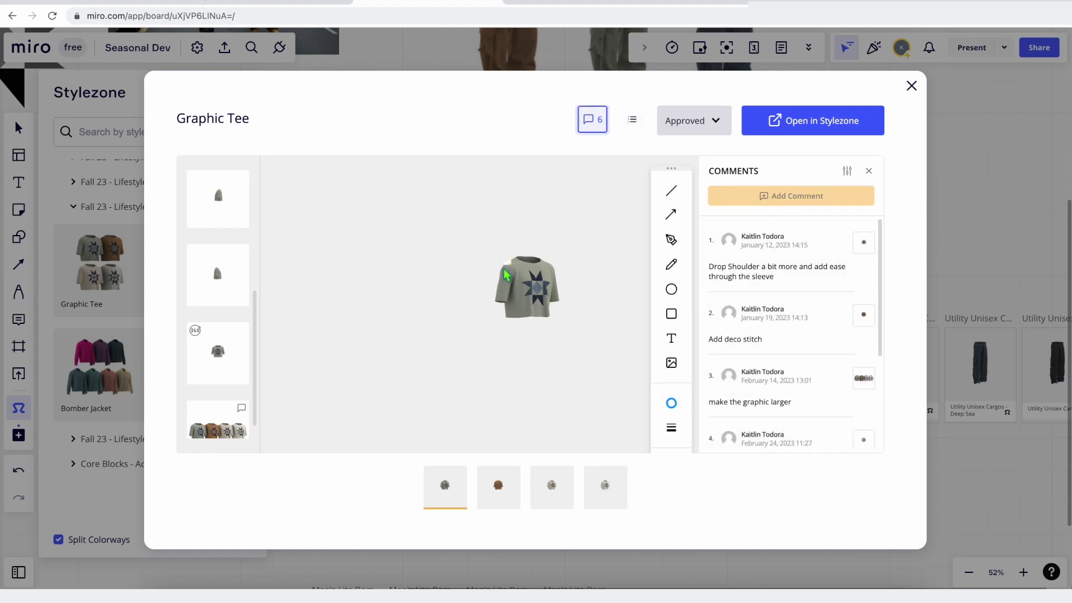
drag(521, 273, 341, 251)
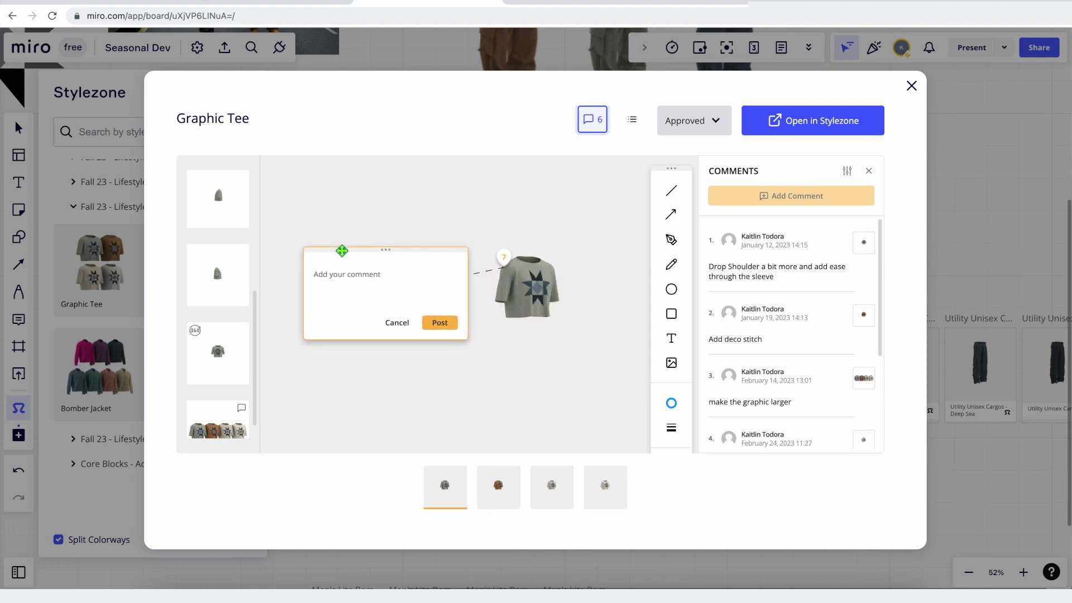
click(342, 281)
text(Drop the shoulder)
click(439, 324)
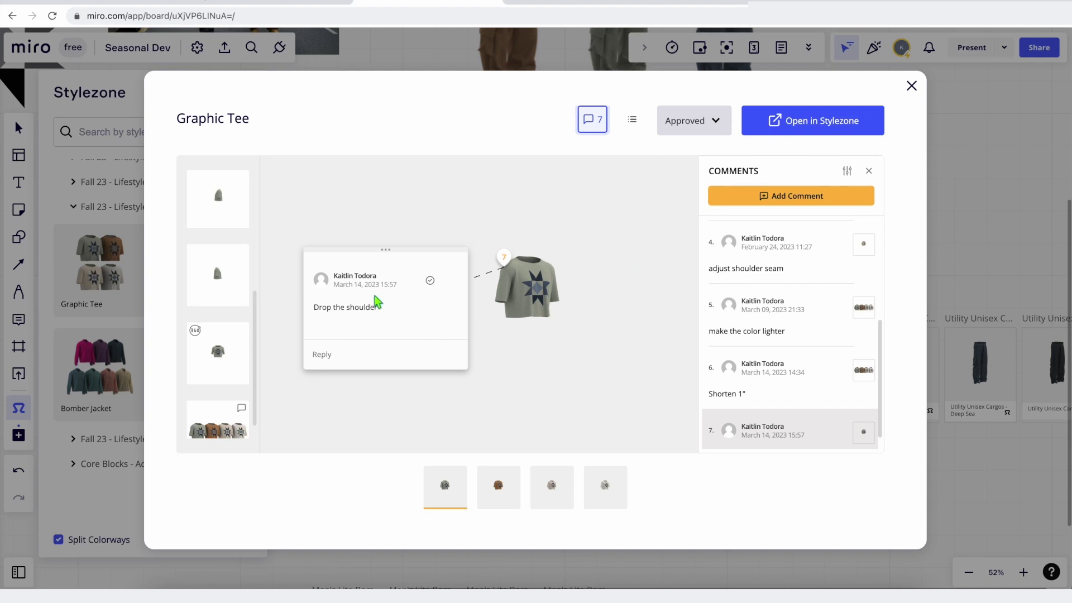
Step: Keep the style status as Approved and close the Graphic Tee card
click(713, 129)
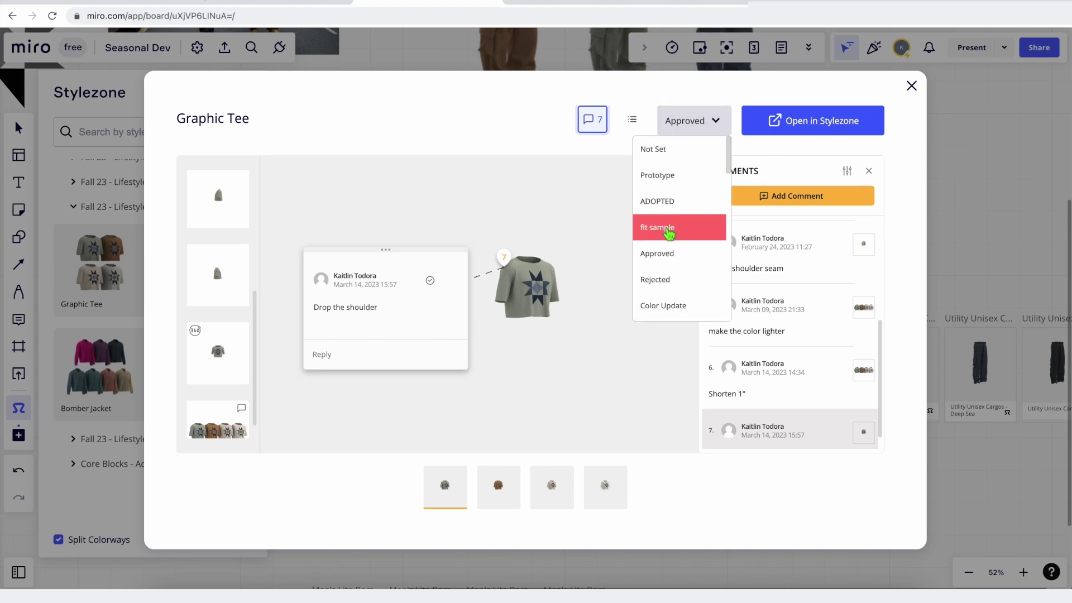
click(667, 255)
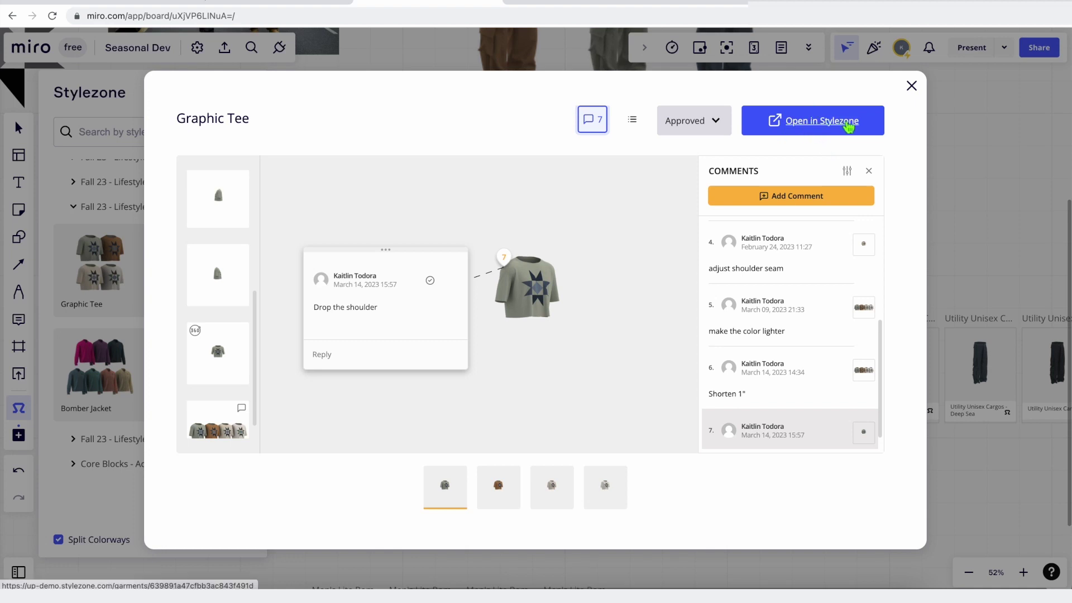
click(913, 89)
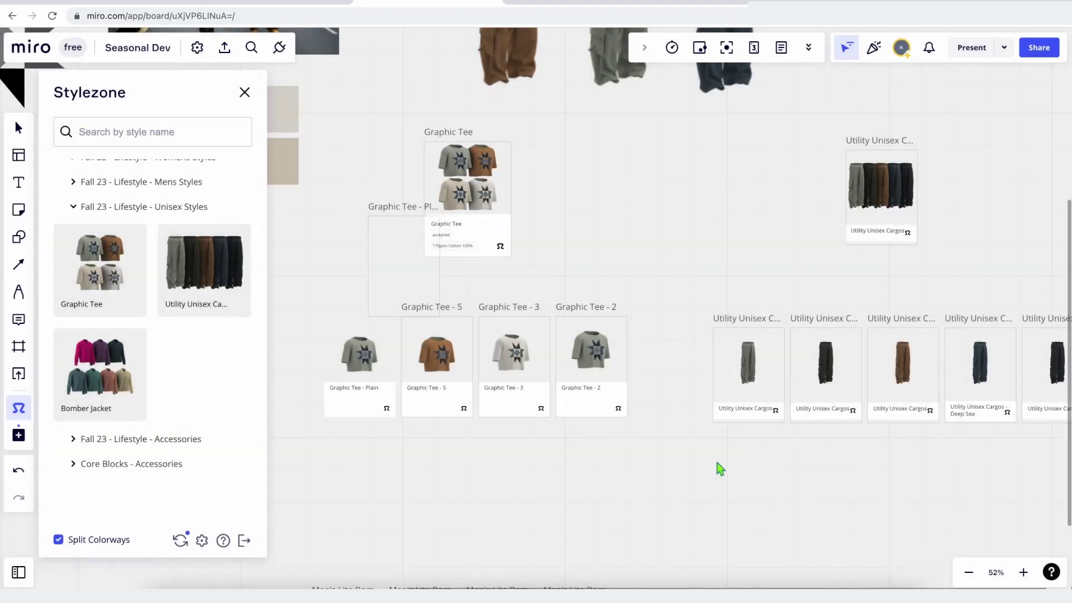
scroll(720, 460, down, 3)
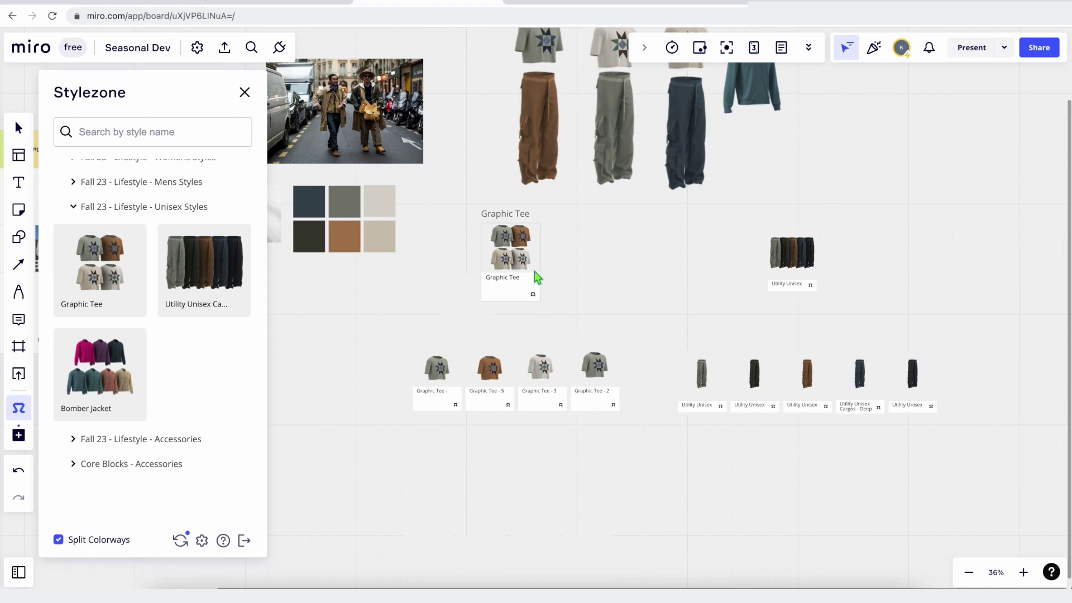
scroll(494, 304, down, 4)
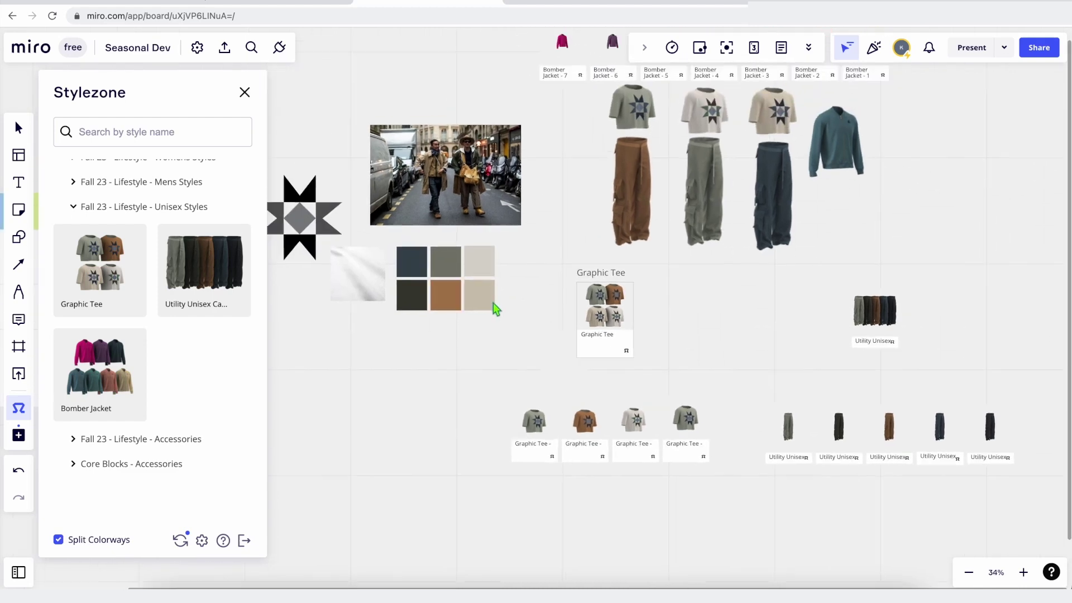
scroll(435, 290, left, 10)
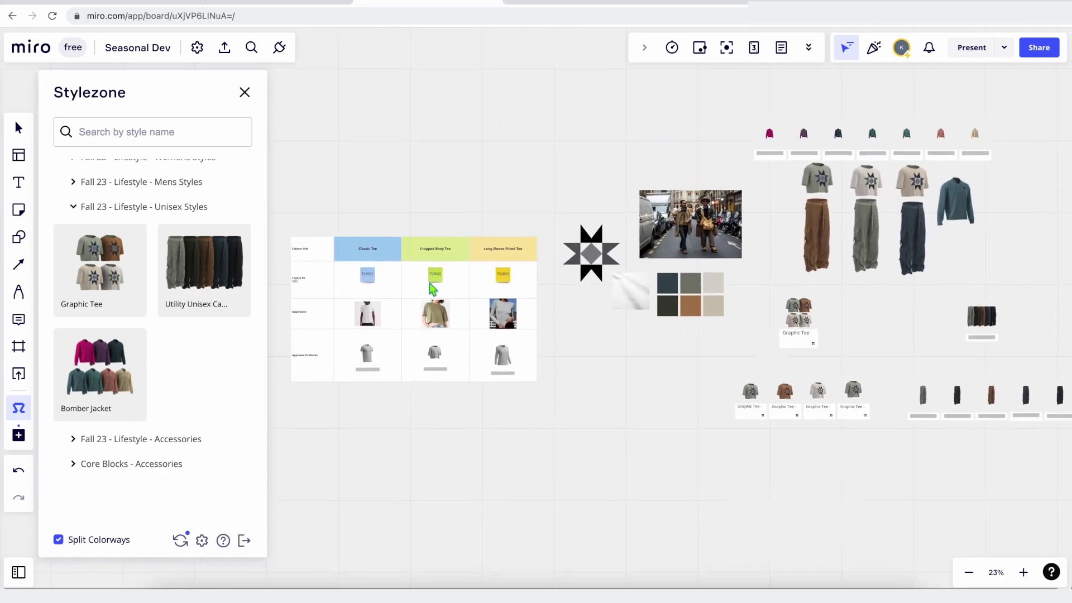